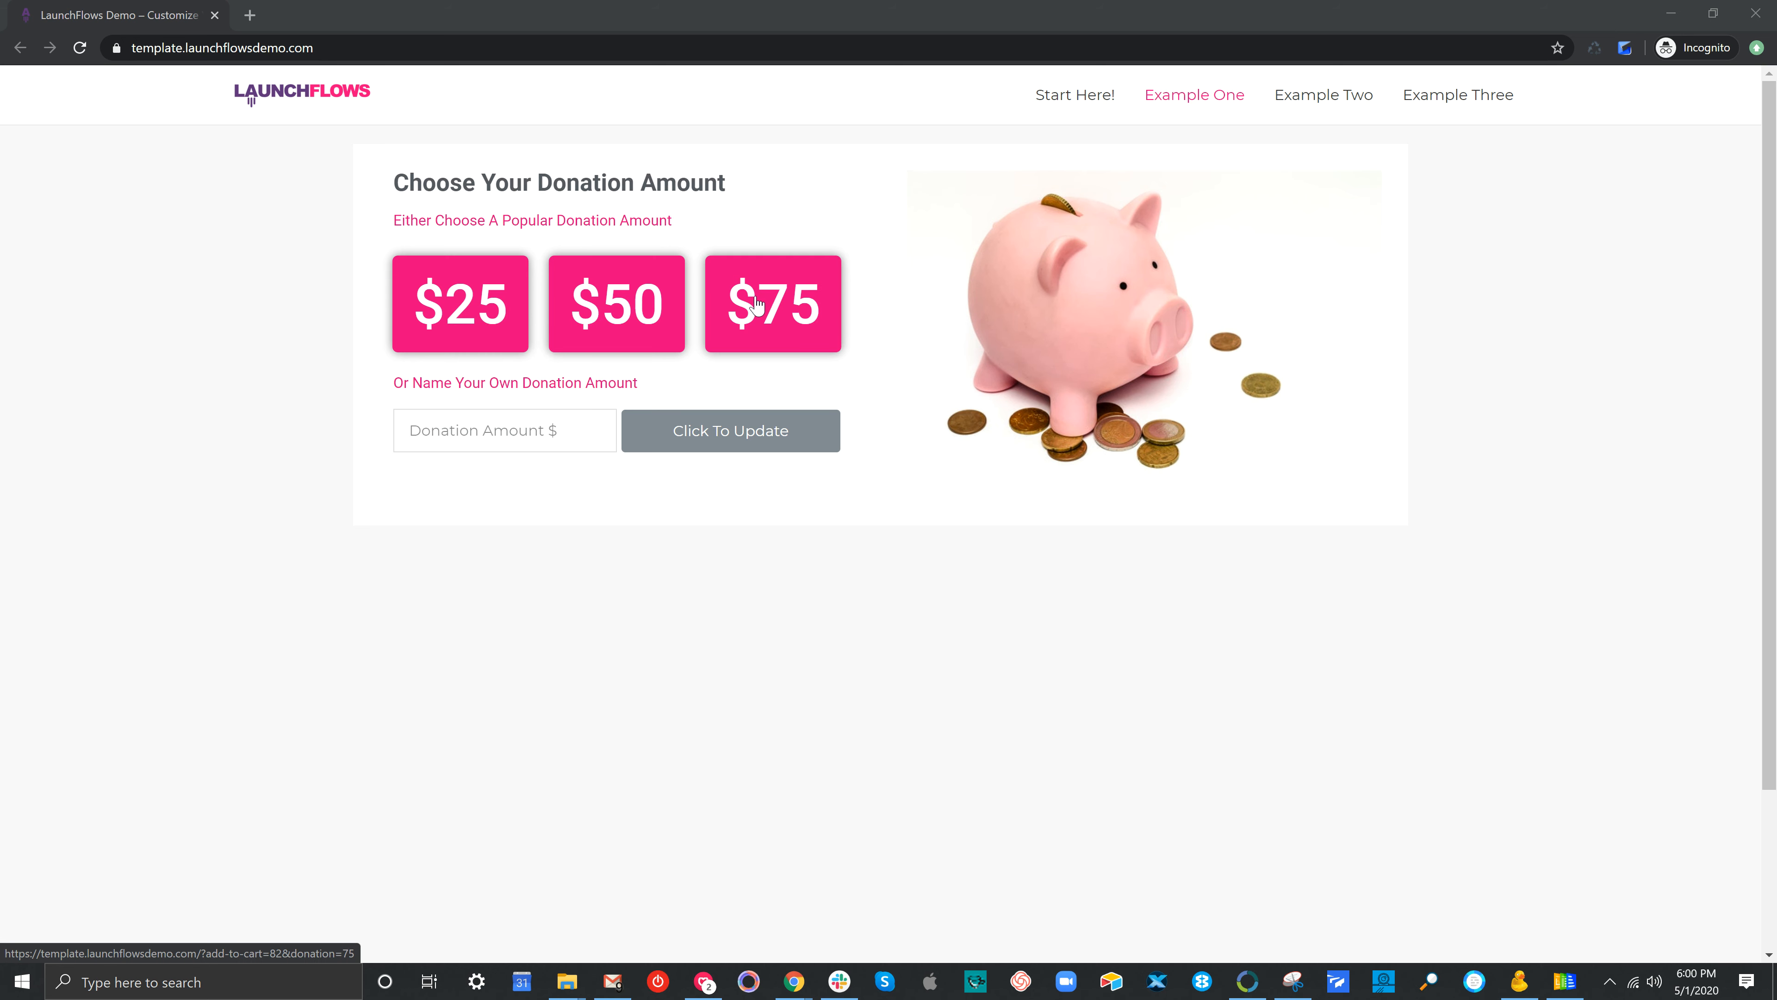
Donate the $25 preset, check its $25.00 checkout total, then remove it and go back
left_click(479, 302)
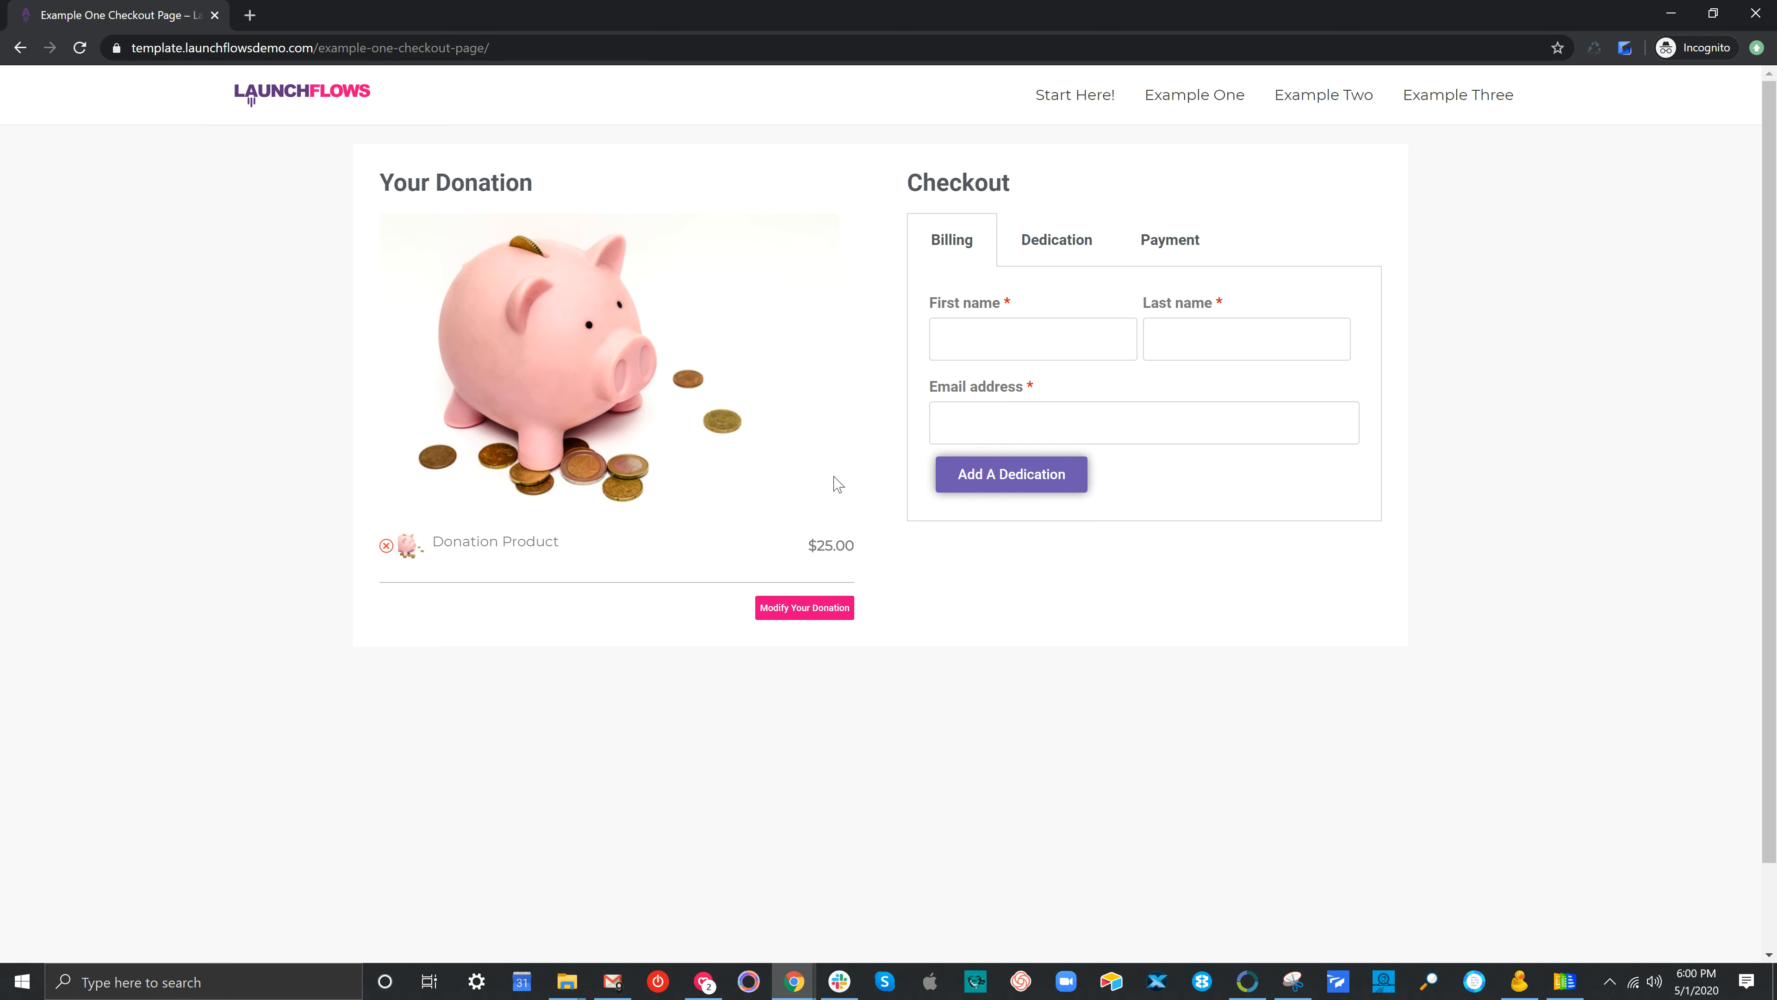
mouse_move(865, 554)
left_mouse_down()
mouse_move(518, 544)
mouse_move(893, 551)
mouse_move(864, 571)
left_mouse_up()
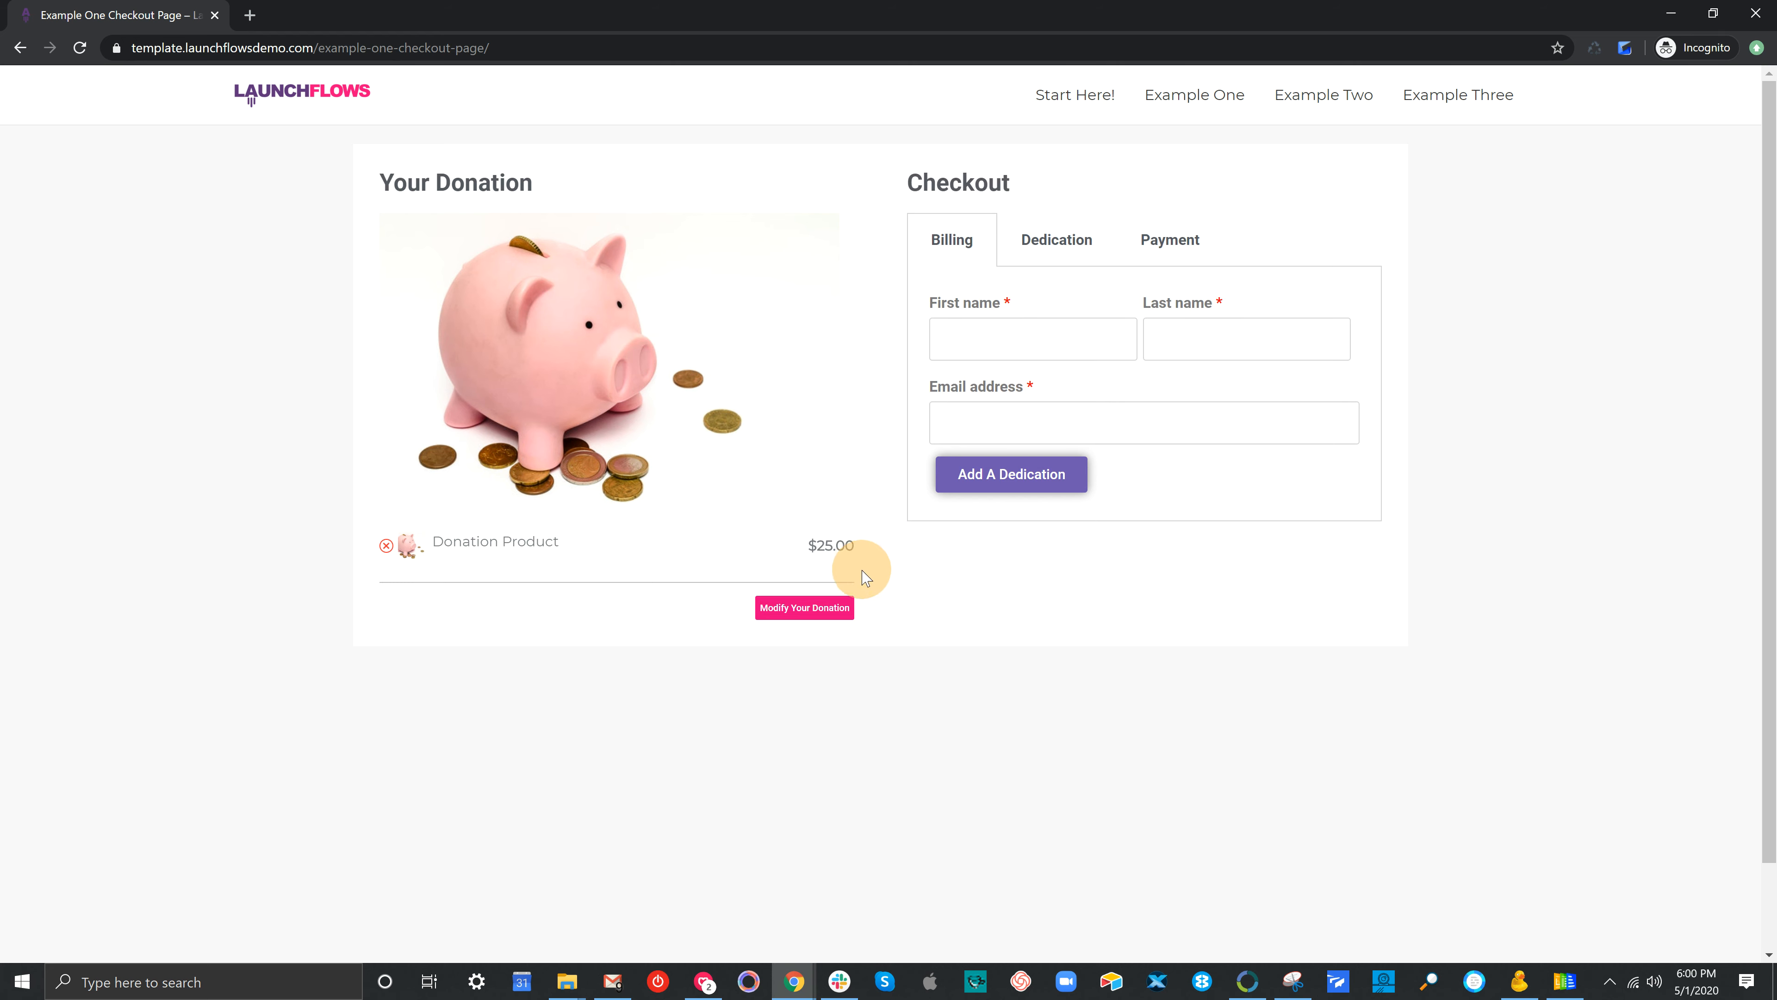
left_click(385, 546)
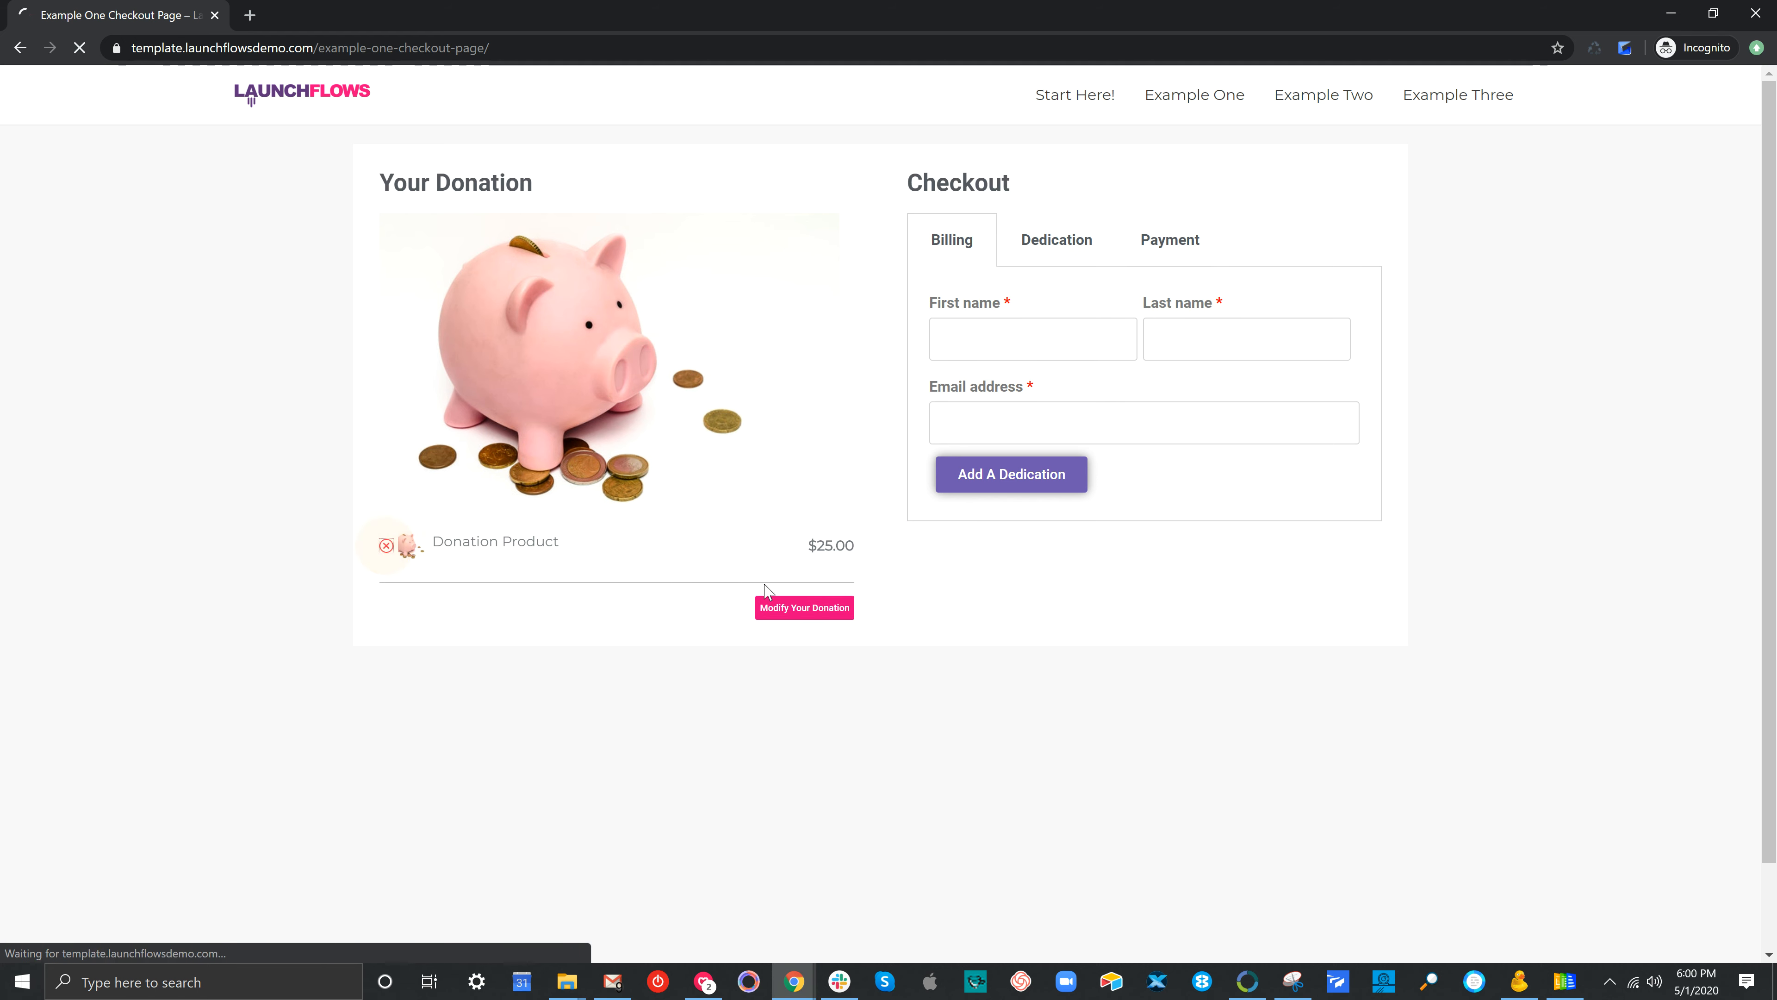
left_click(802, 289)
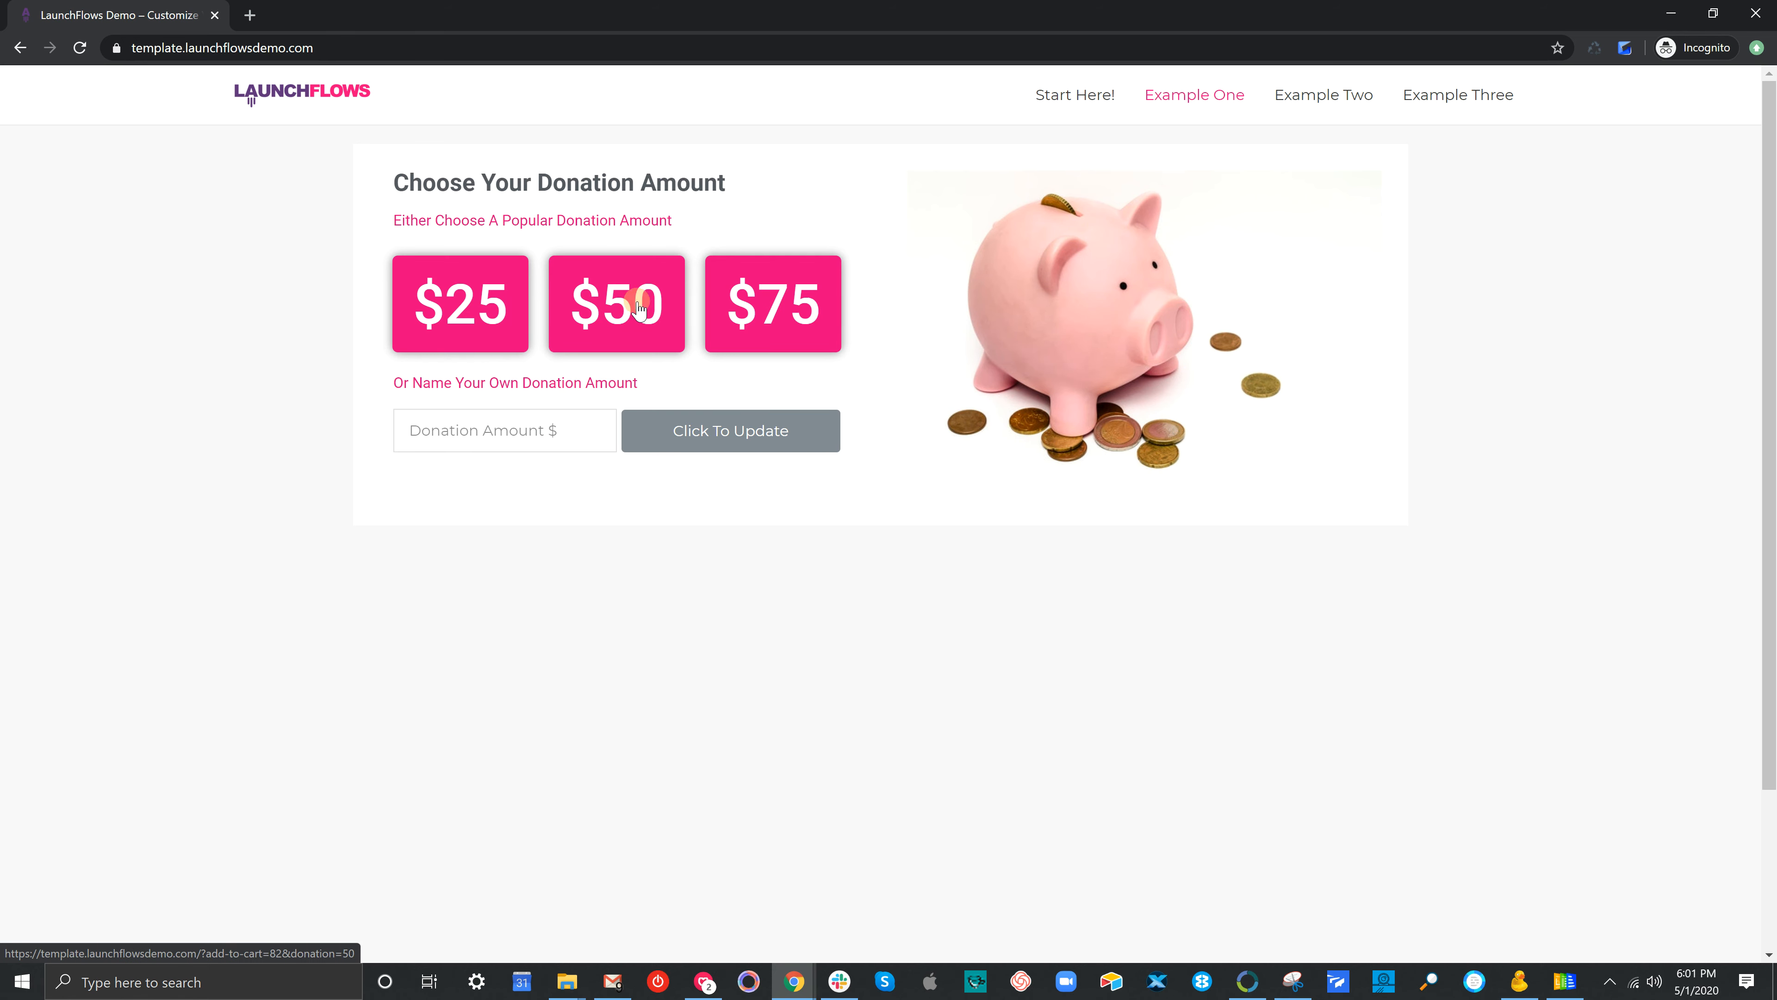
Check the $50 and $75 presets at checkout, returning to the donation page after each
left_click(638, 303)
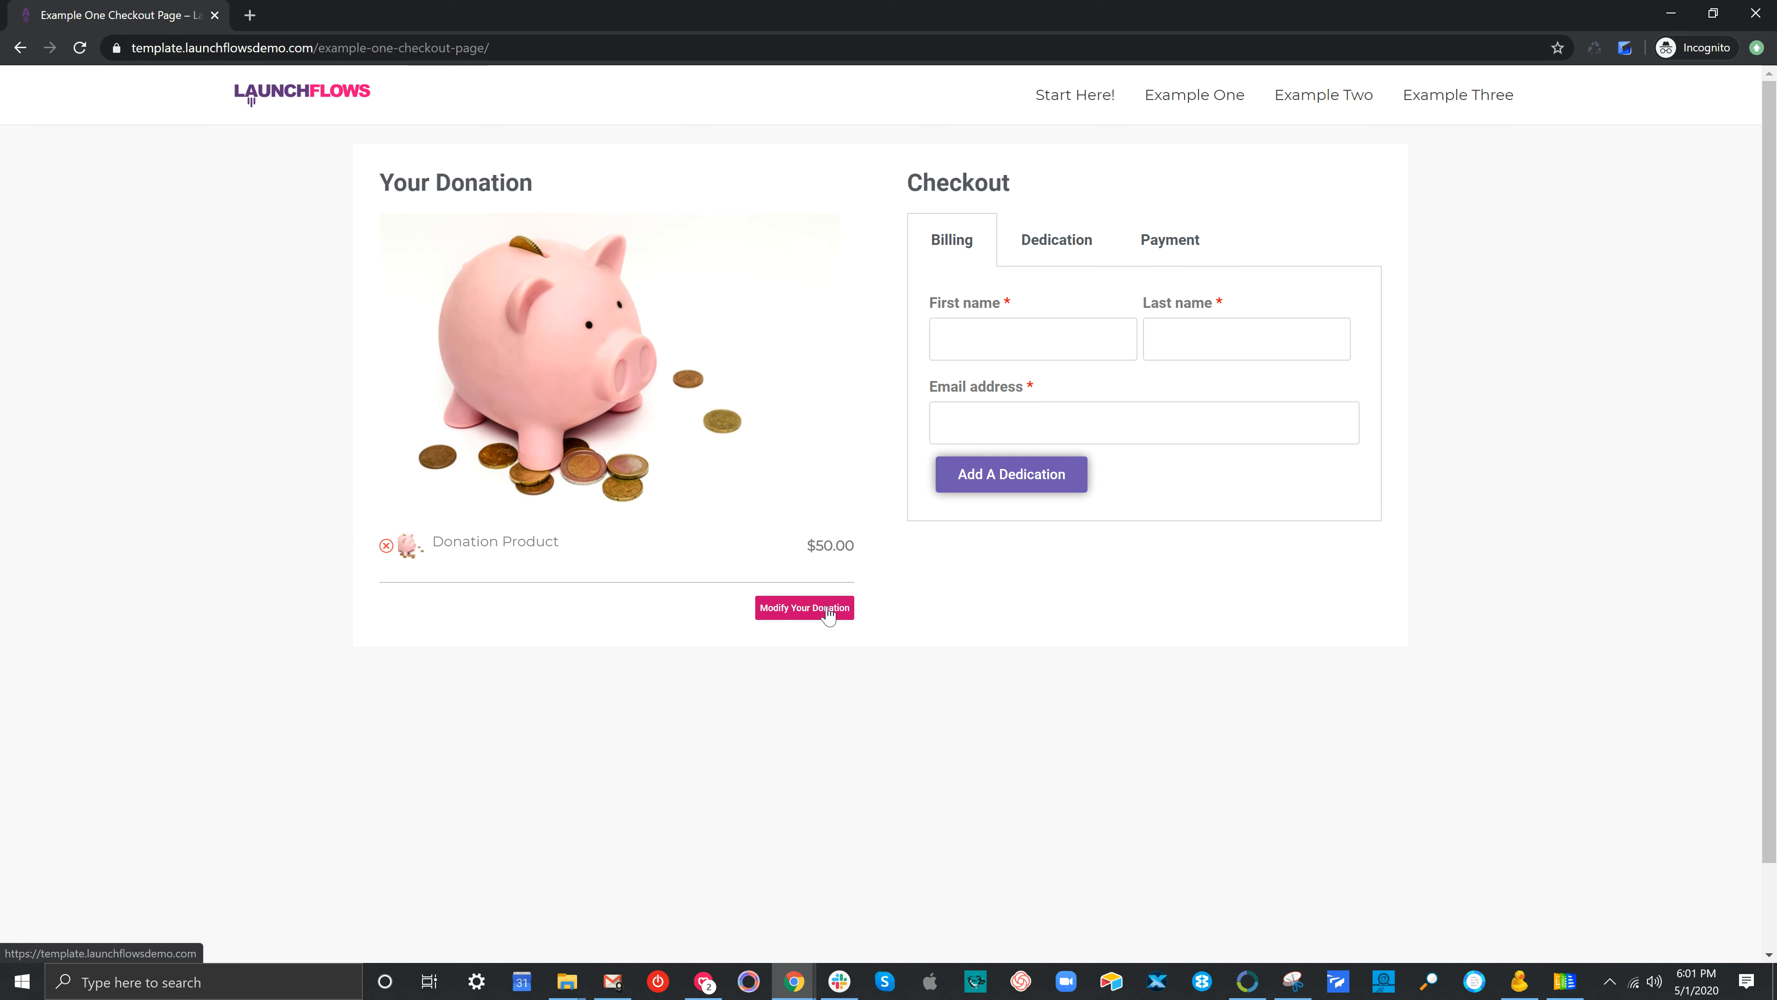
left_click(828, 609)
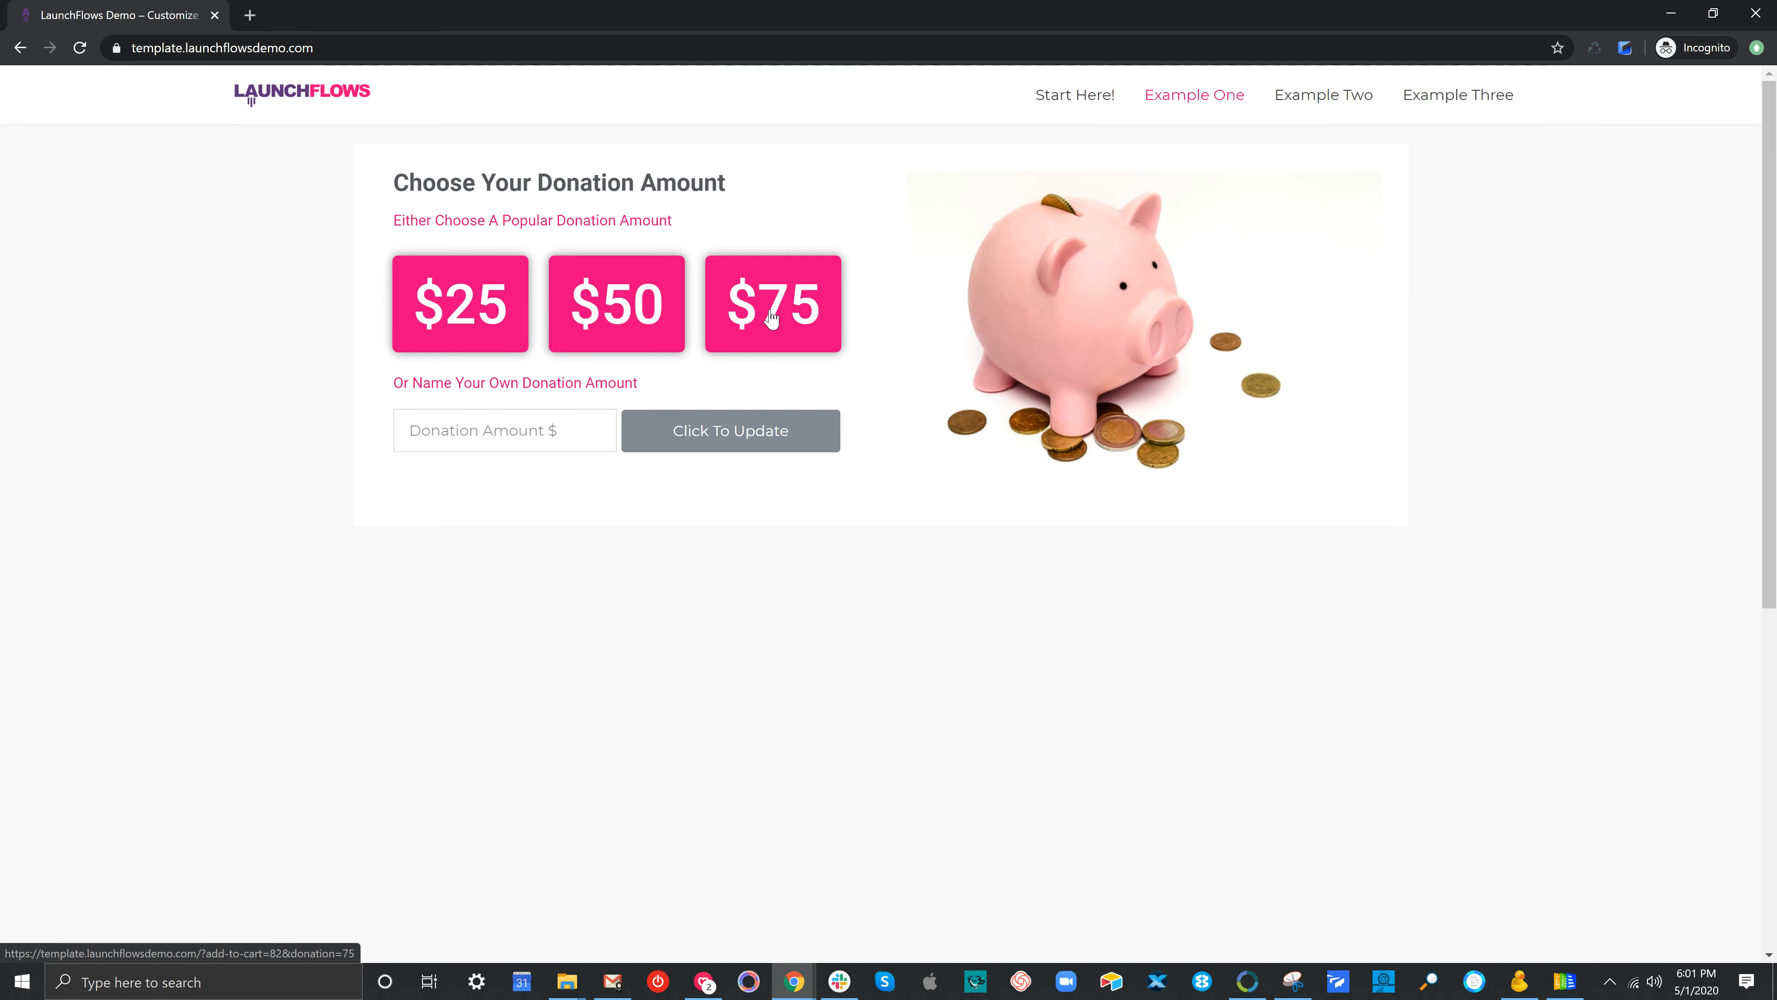
left_click(772, 318)
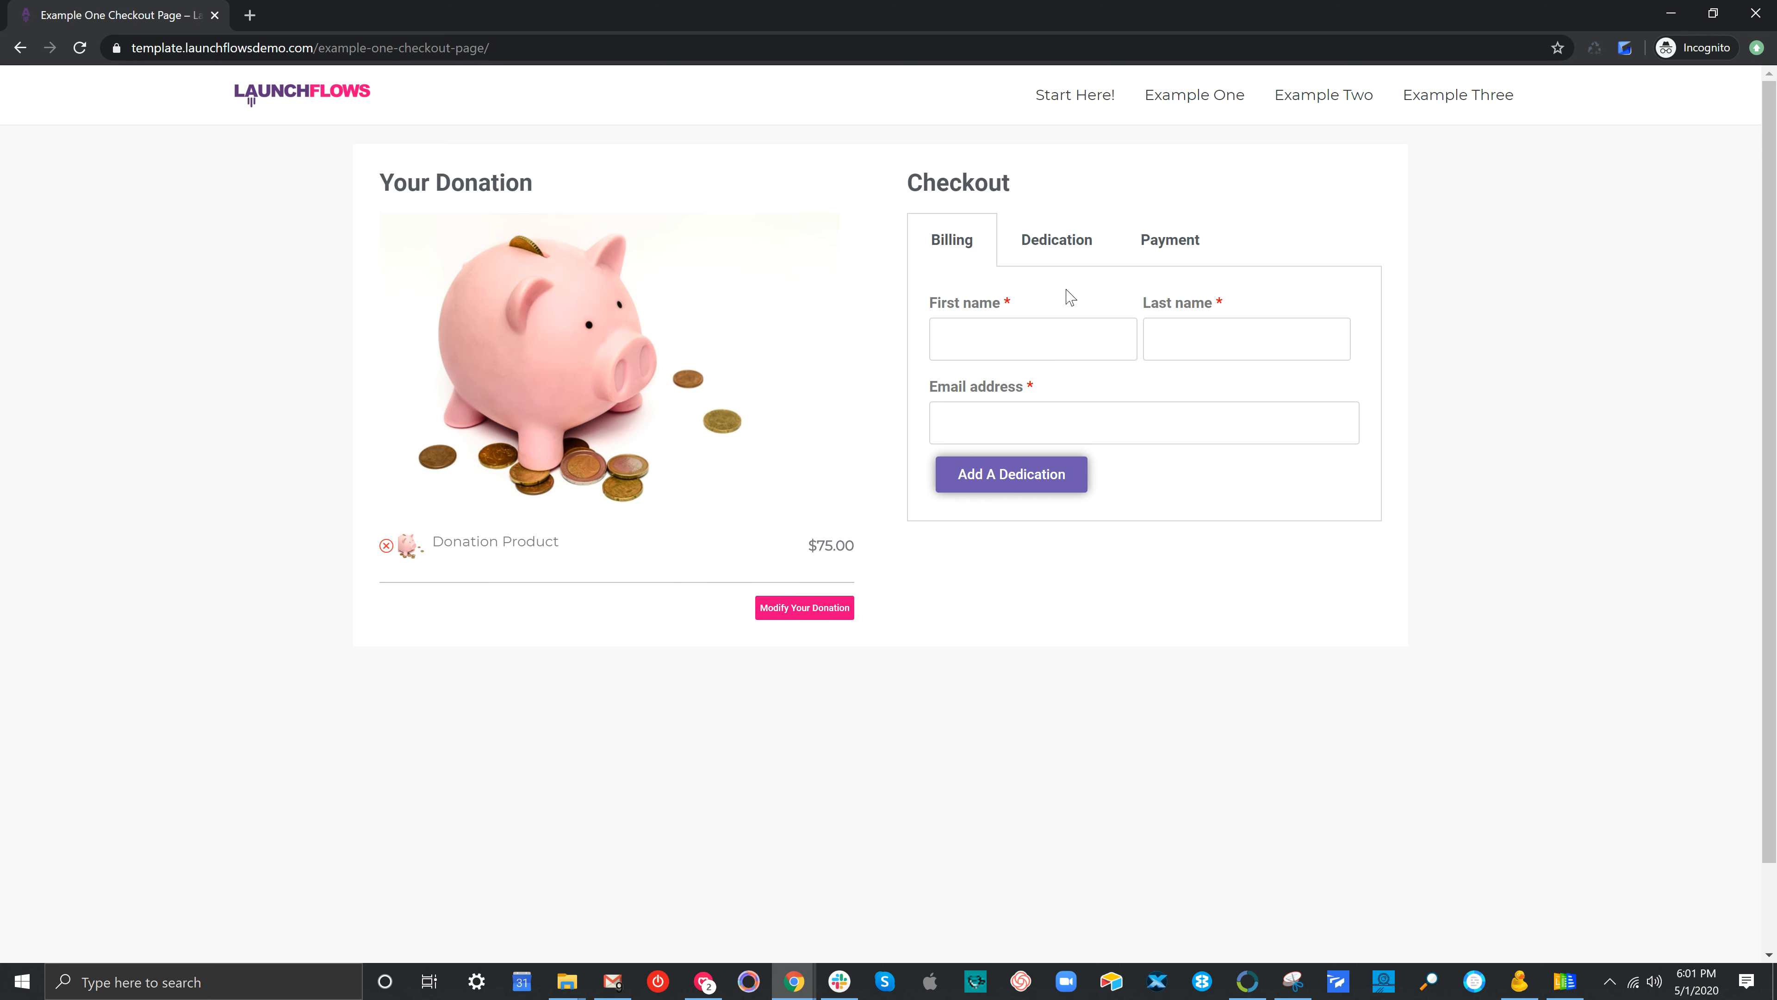
left_click(820, 608)
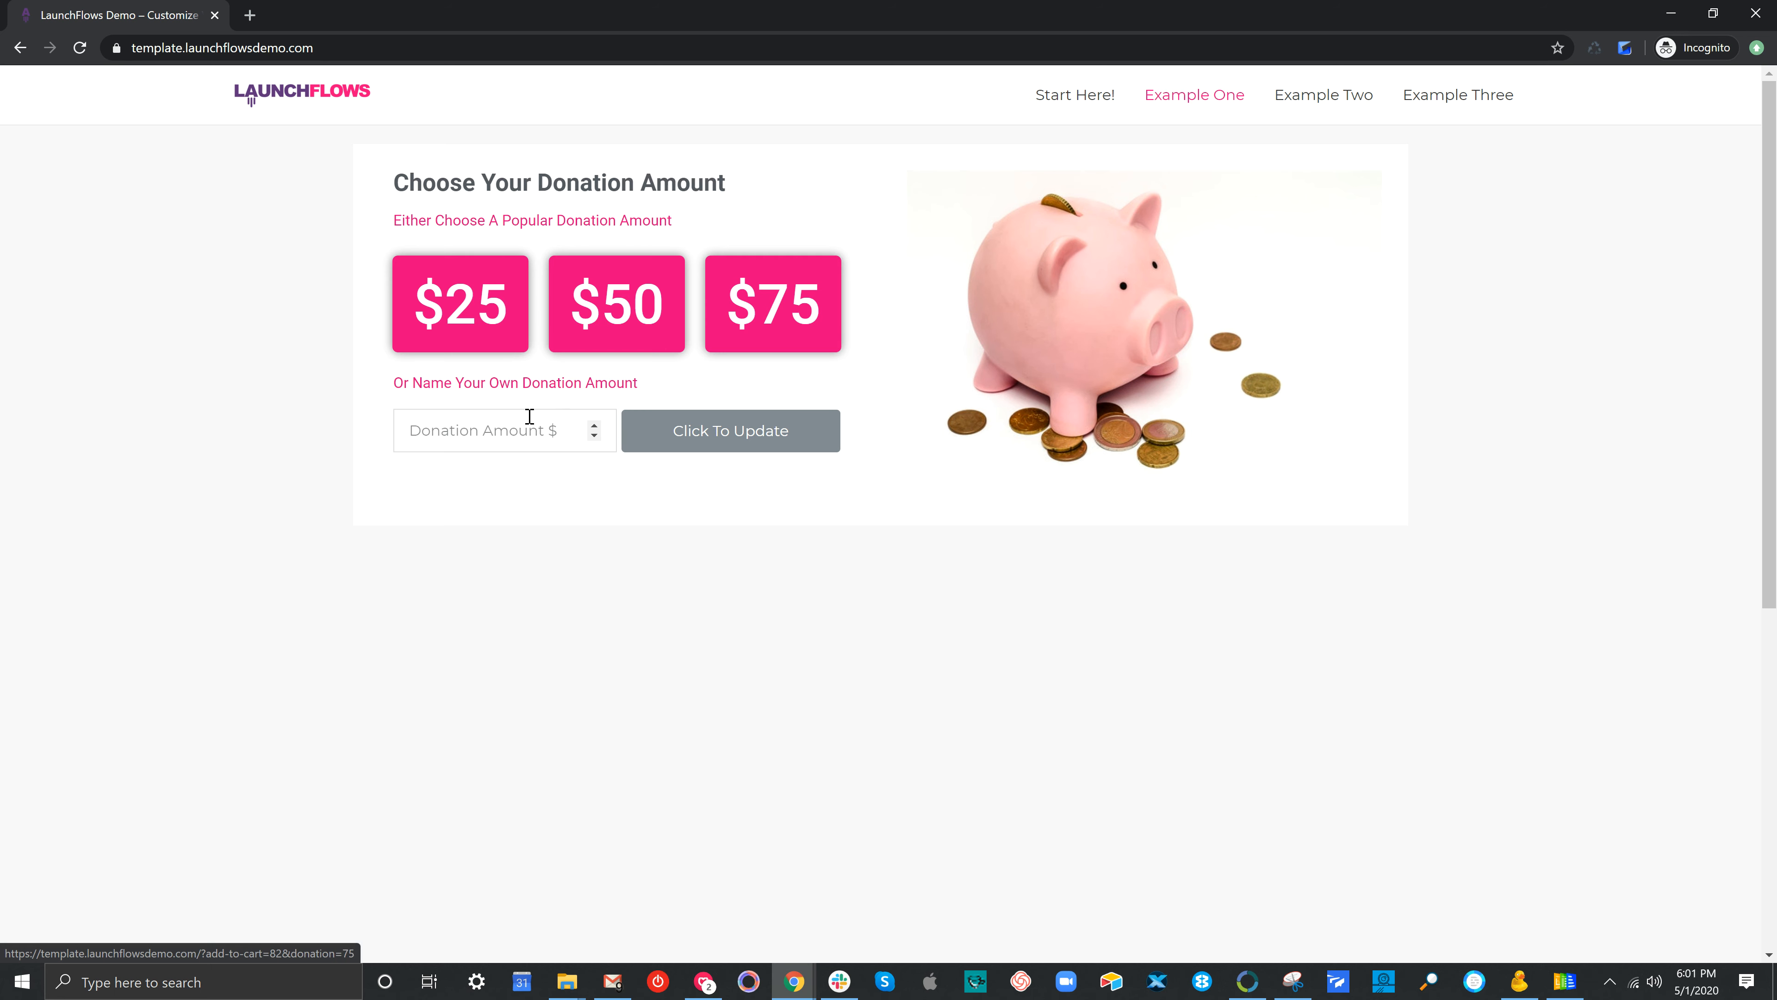
Enter a custom donation amount of $125.25 and apply it to reach checkout
left_click(515, 429)
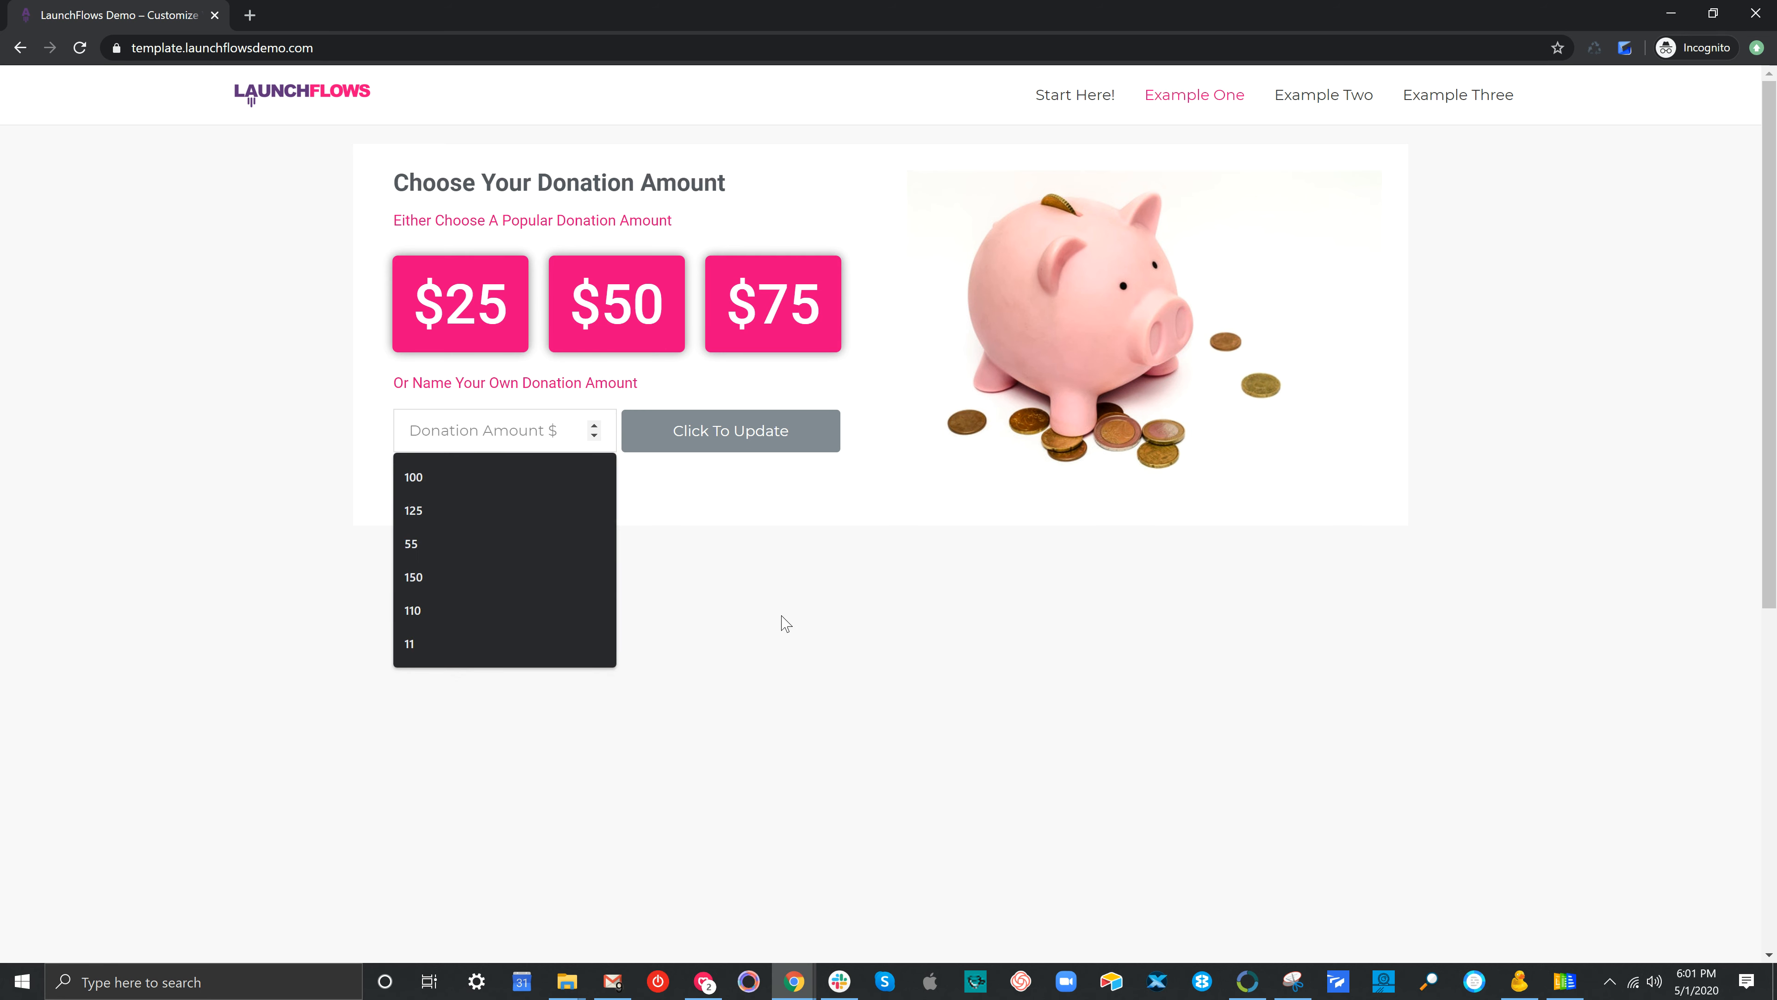
type("125.")
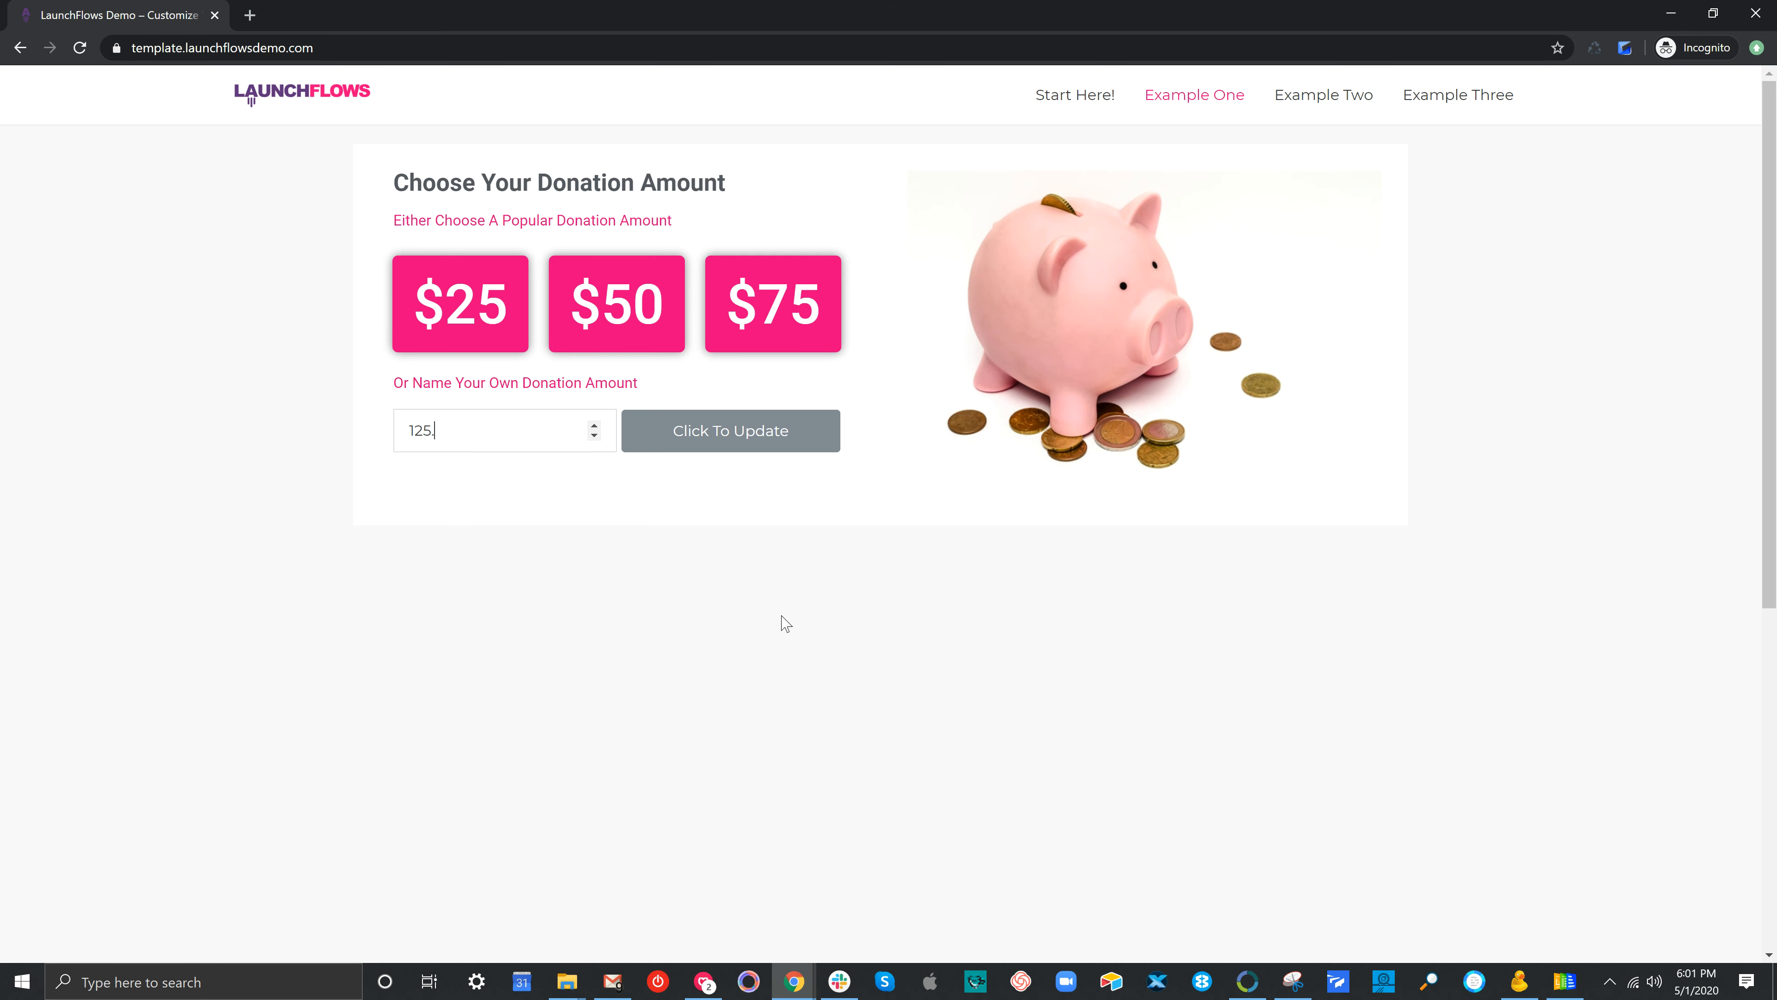
type("25")
left_click(734, 441)
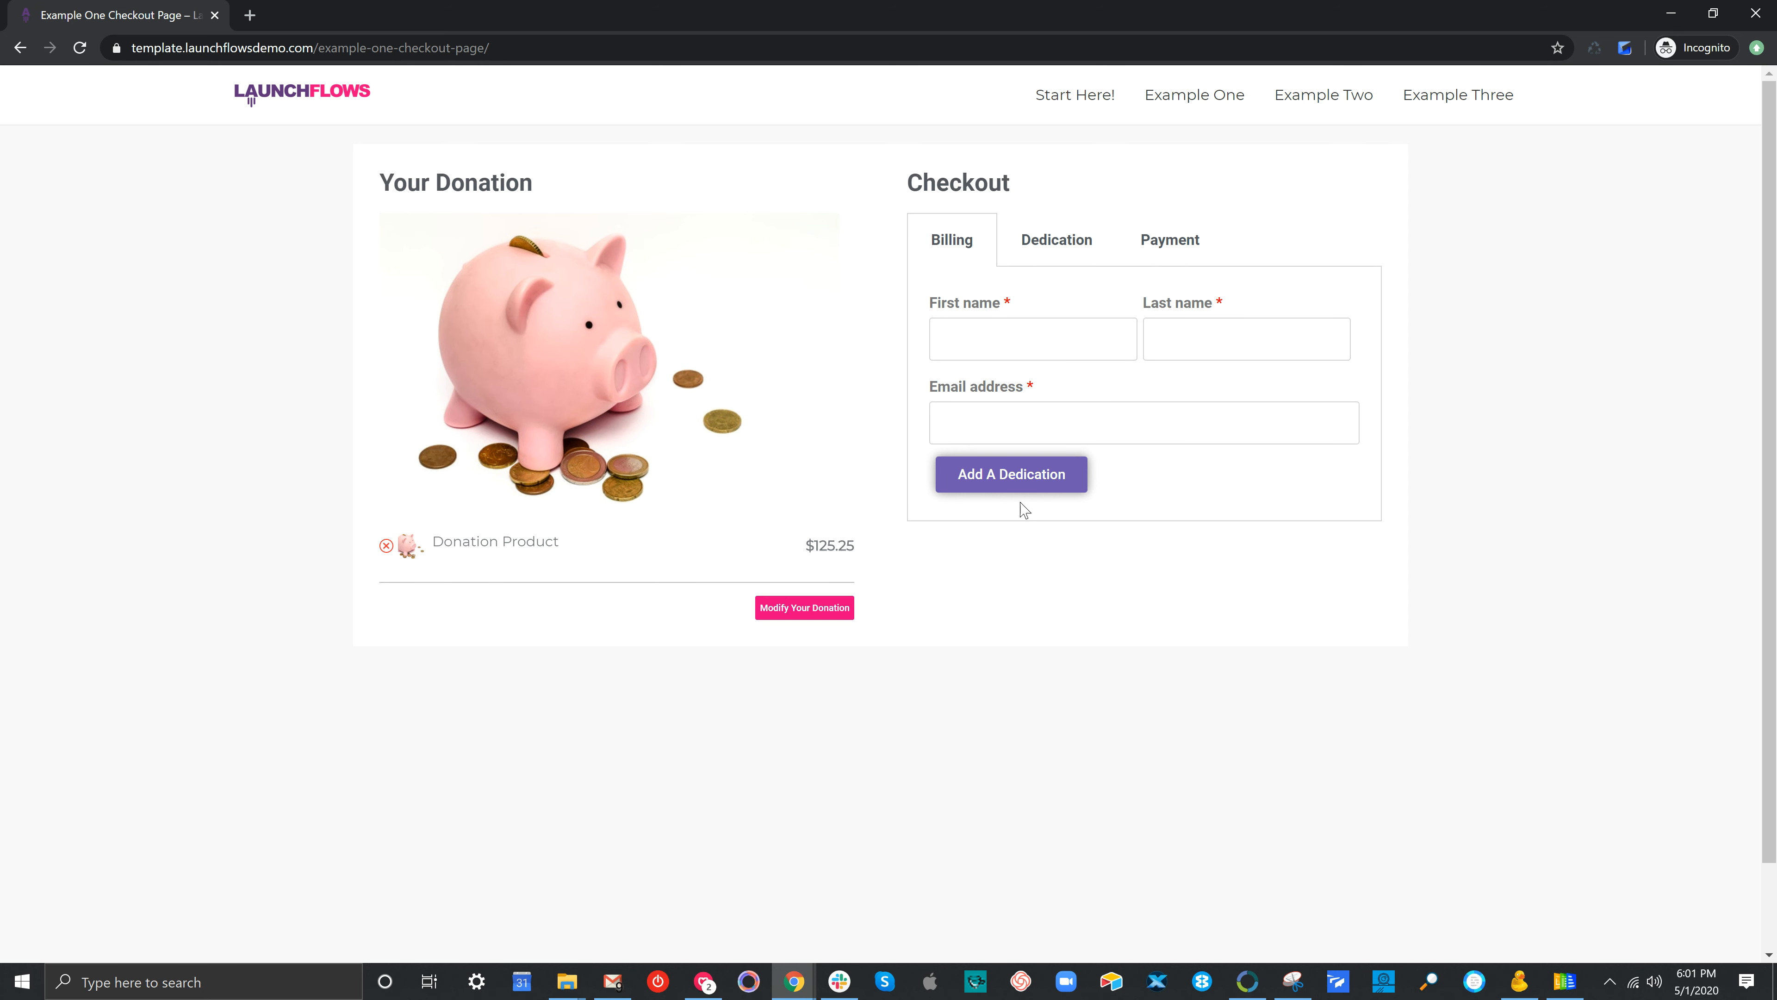
Fill in the buyer's billing first name, last name and e-mail address
left_click(1012, 340)
key("Tab")
key("Tab")
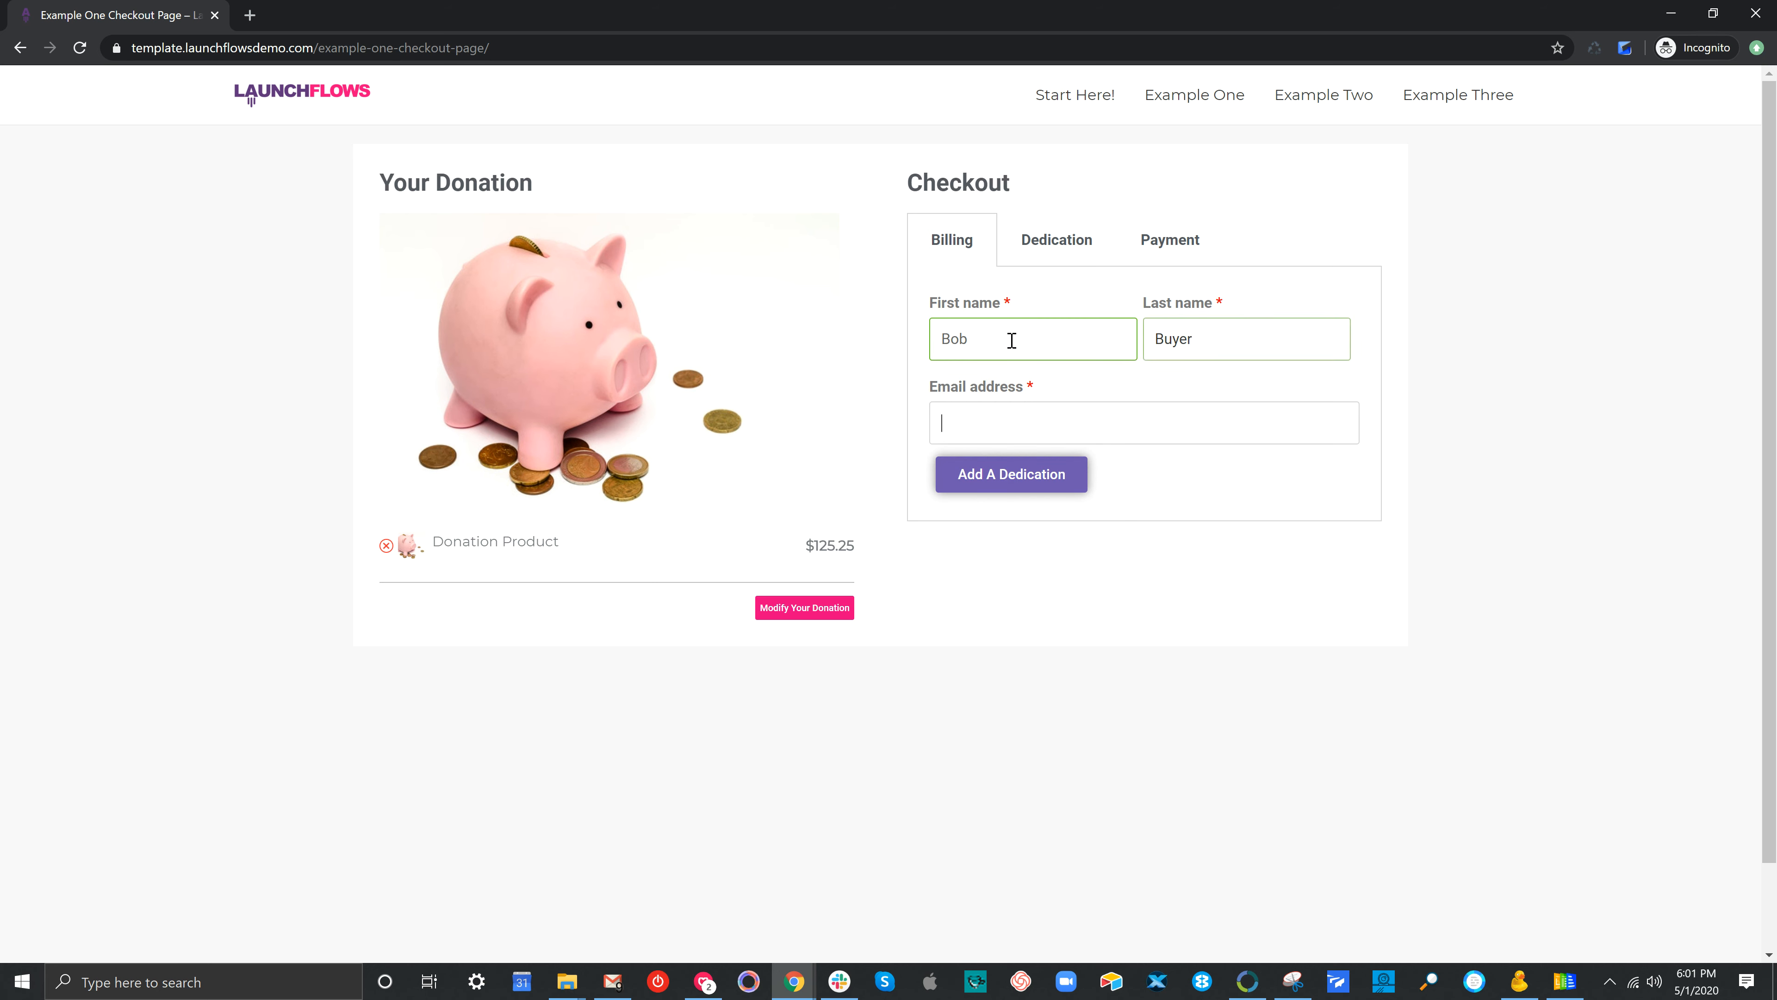
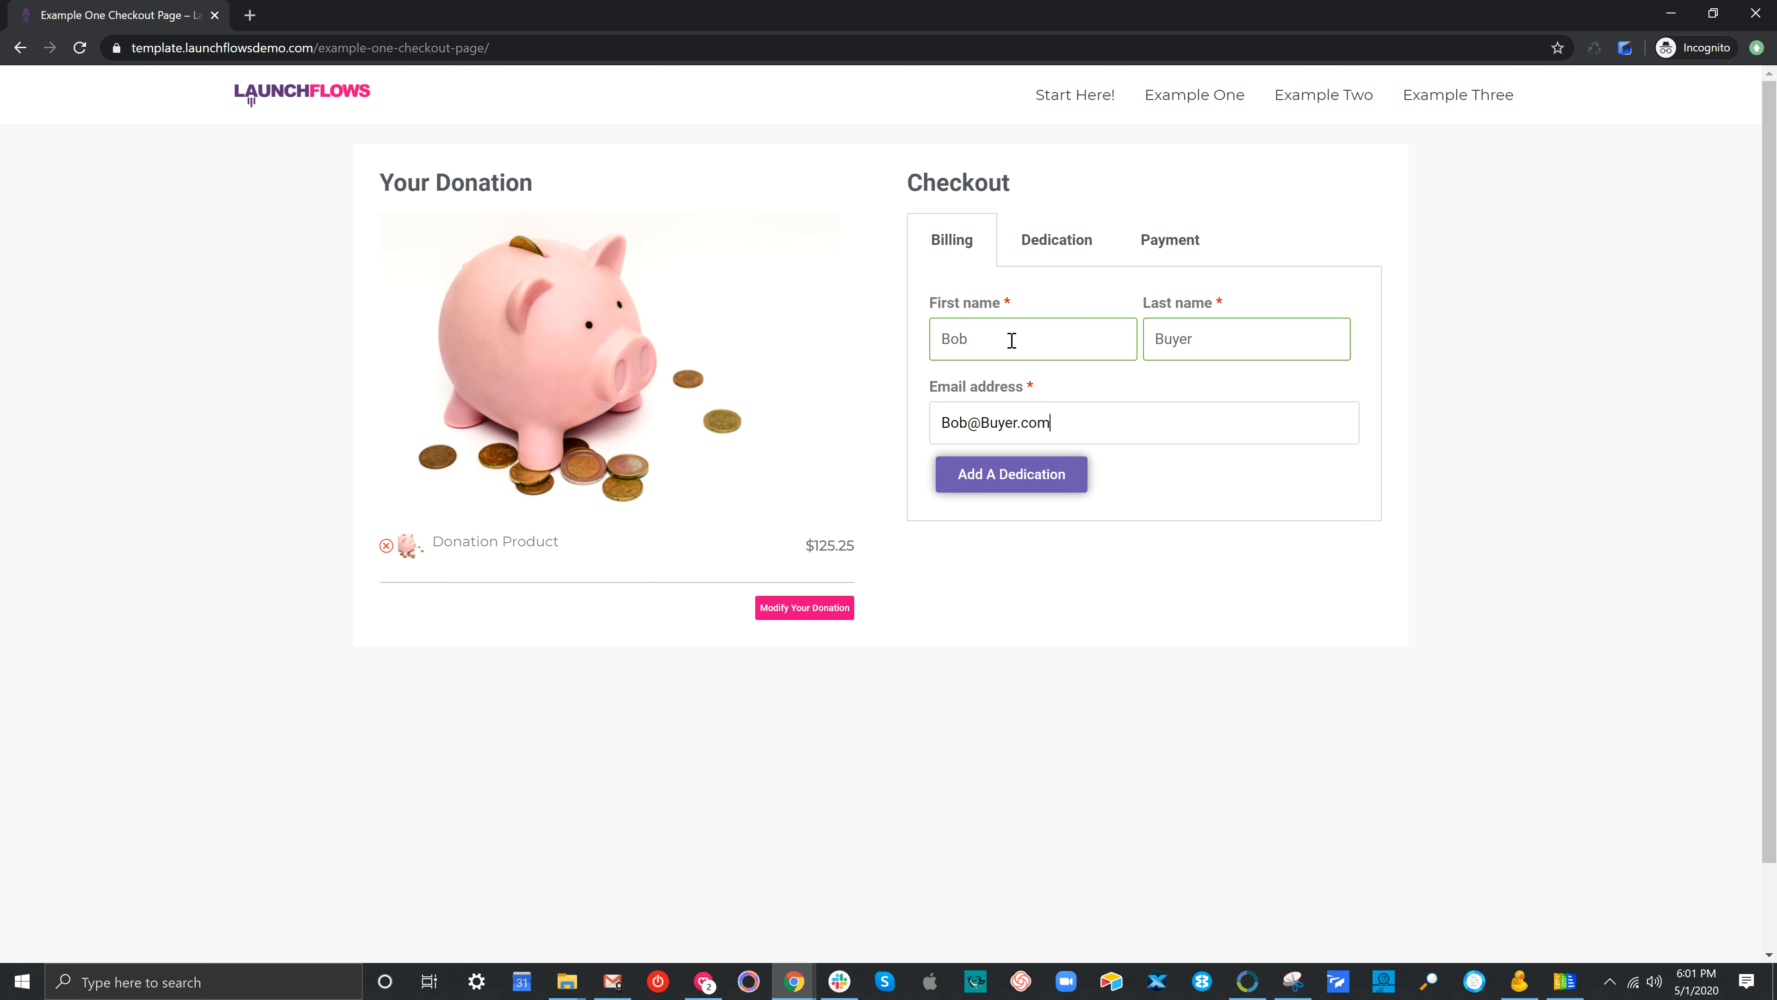
key("Tab")
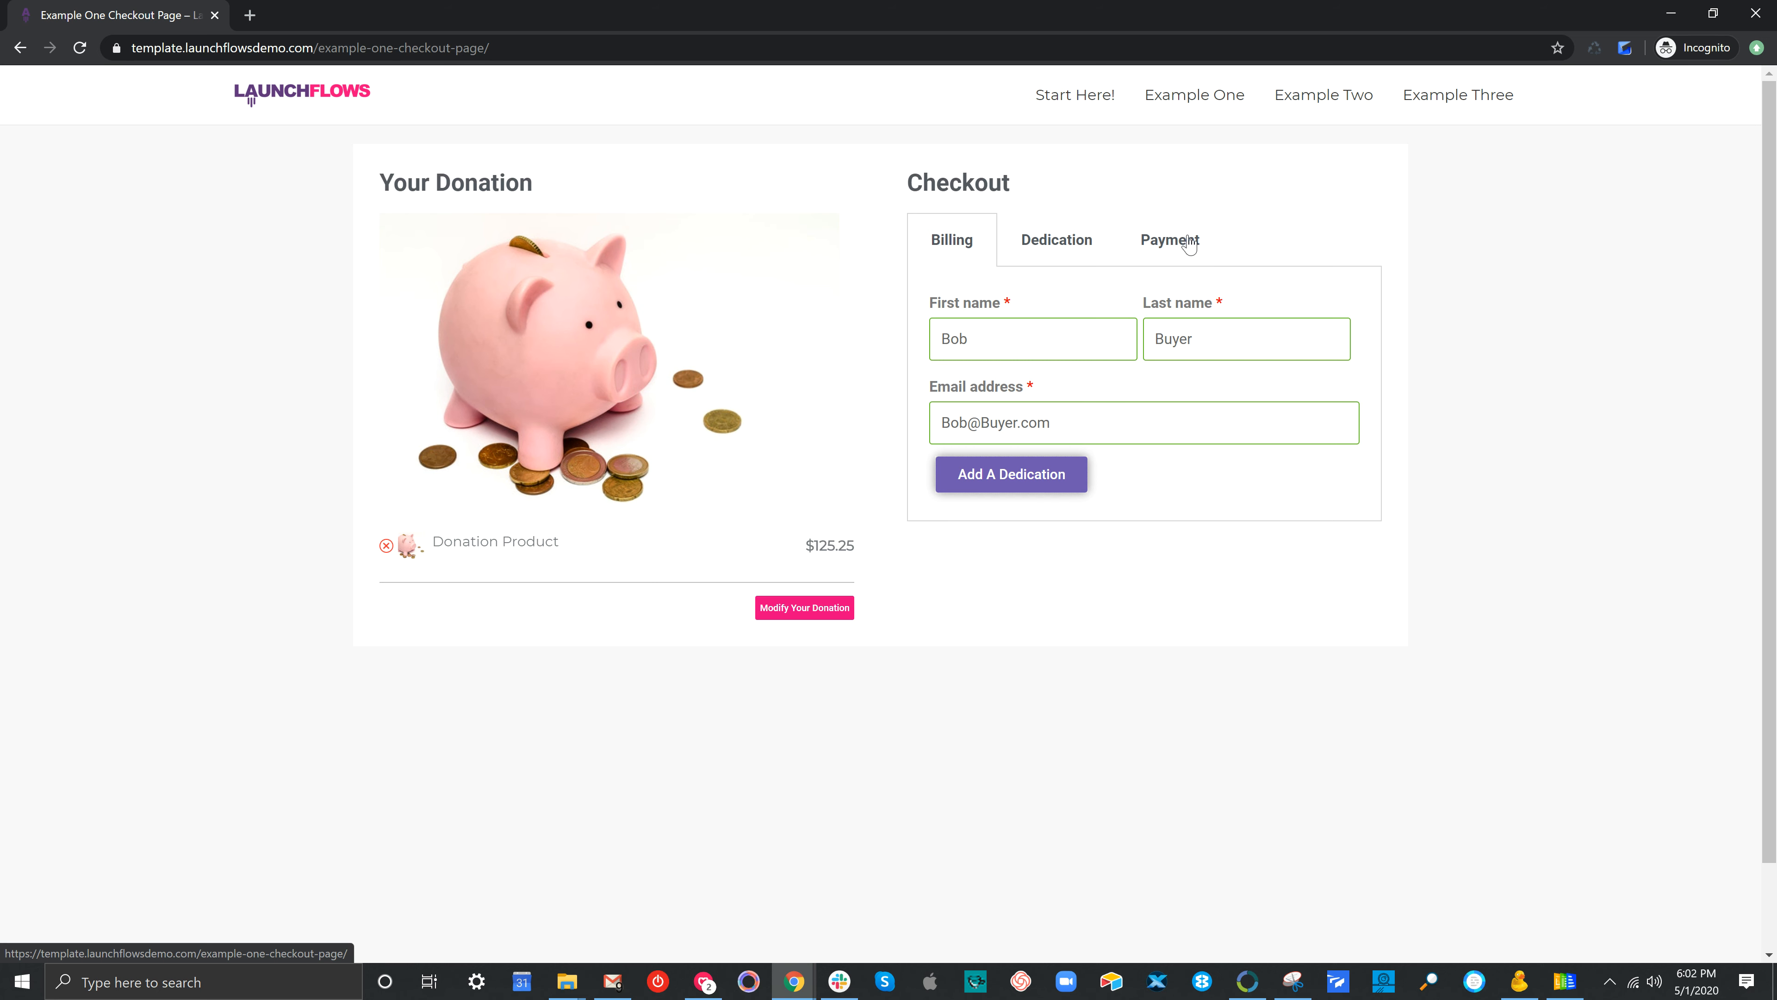
Add the dedication 'In honor of my piggy bank' and continue to payment
left_click(1055, 481)
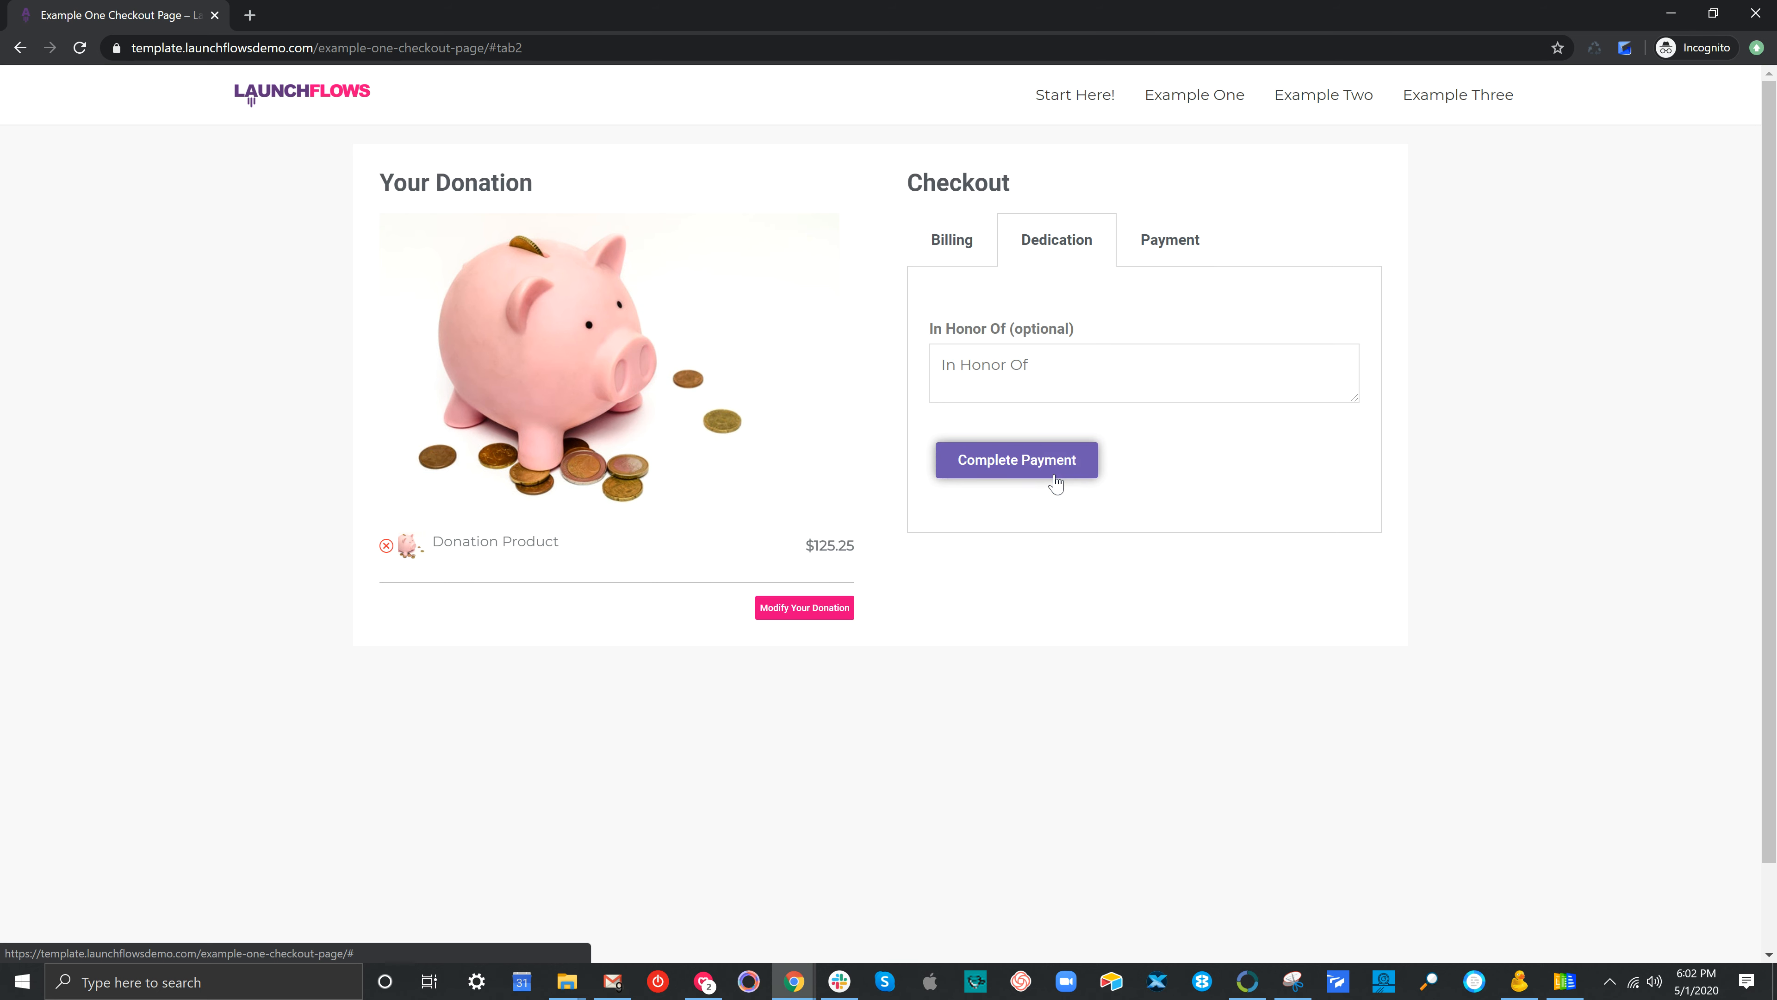
left_click(1035, 366)
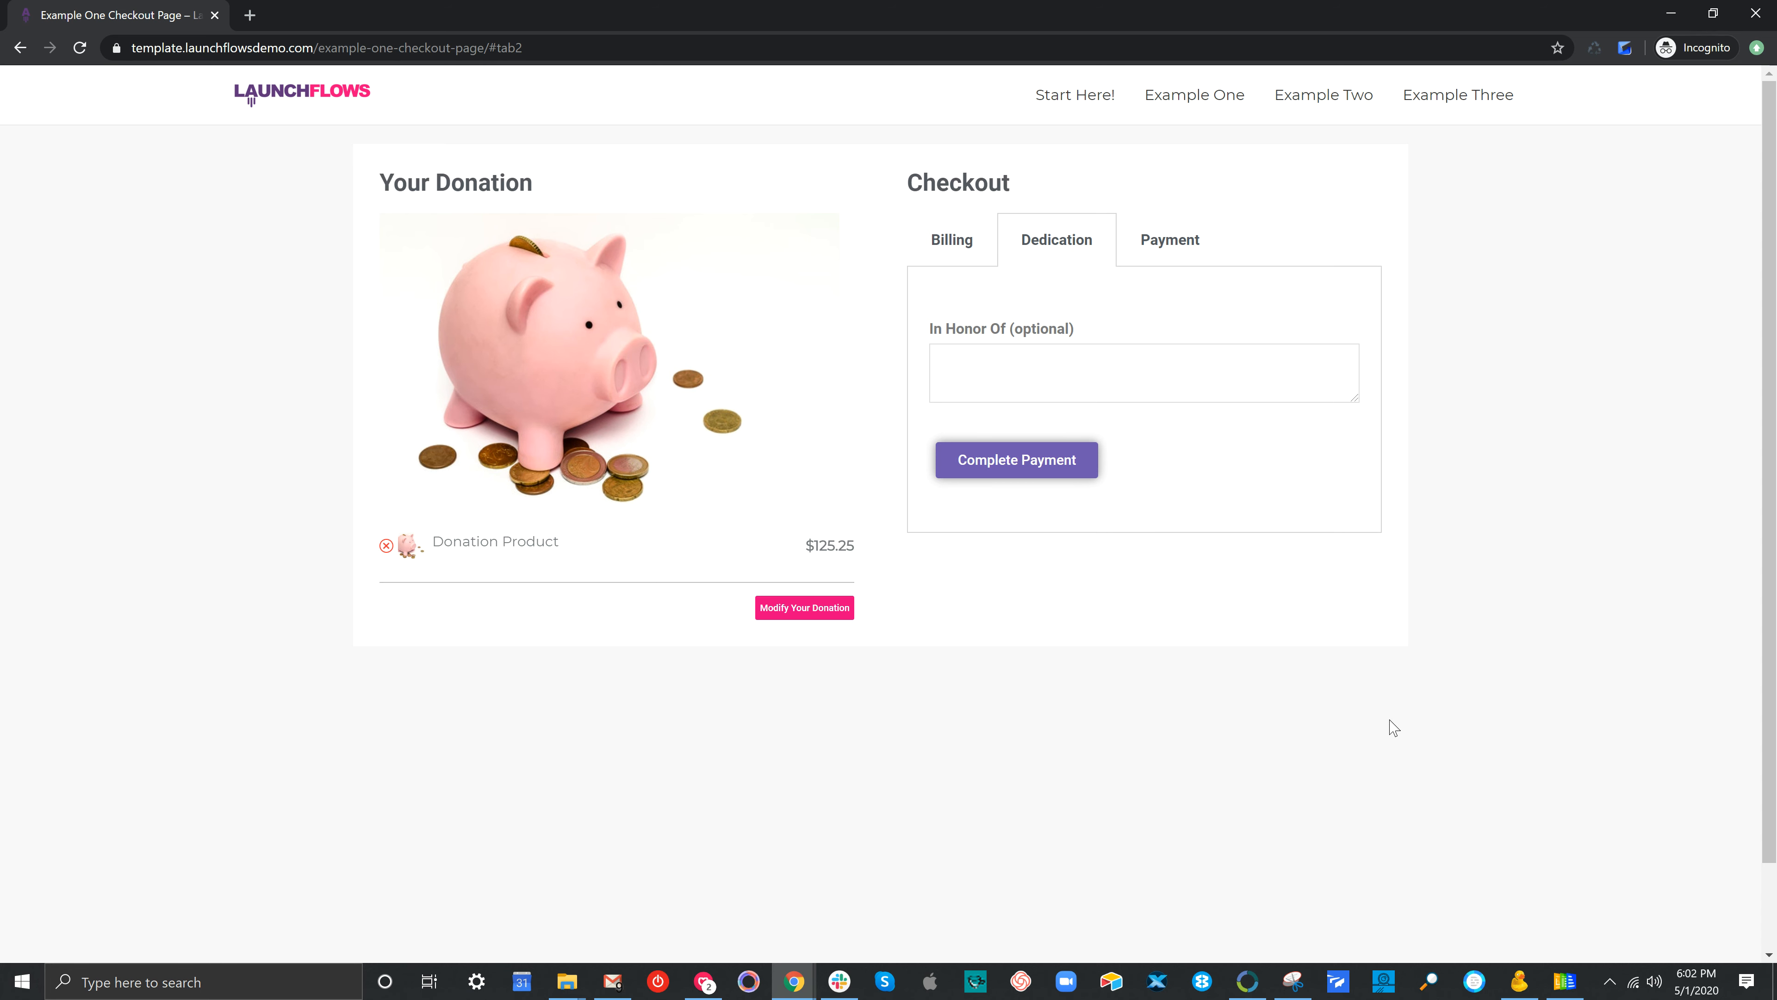
type("O")
key("BackSpace")
type("In honor of my piggy bank")
left_click(947, 471)
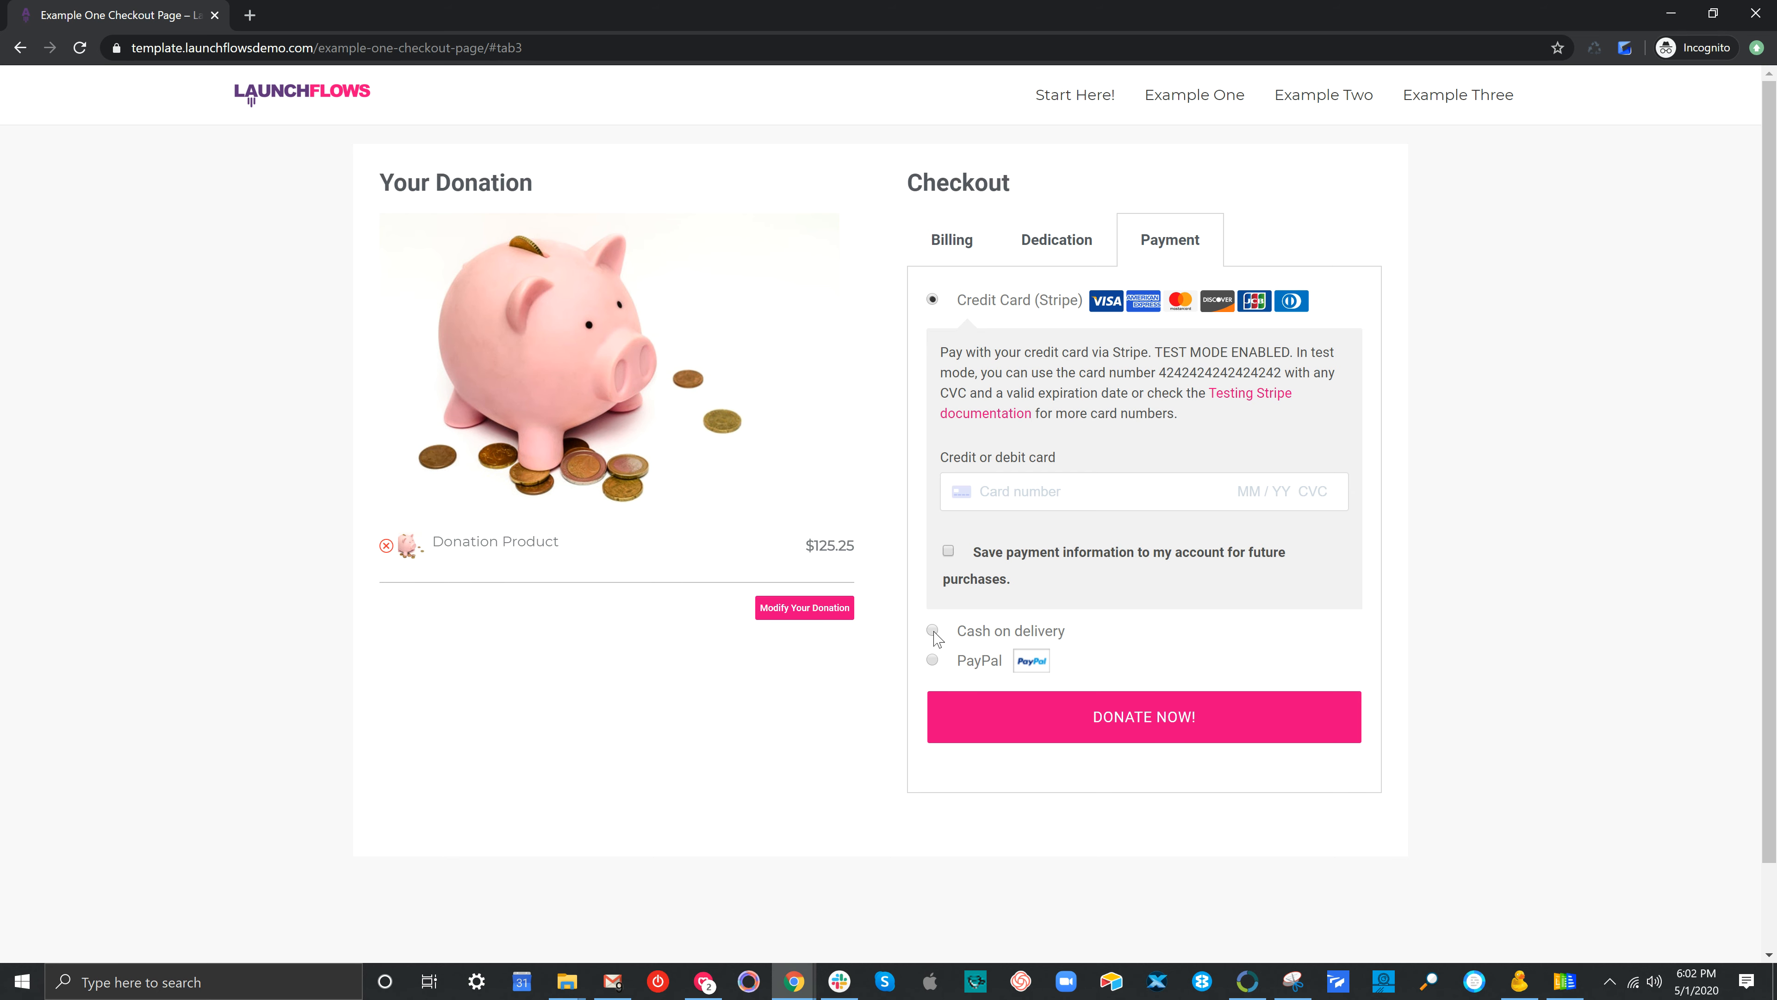
Choose Cash on delivery and place the order, reviewing the account-already-registered error
left_click(934, 631)
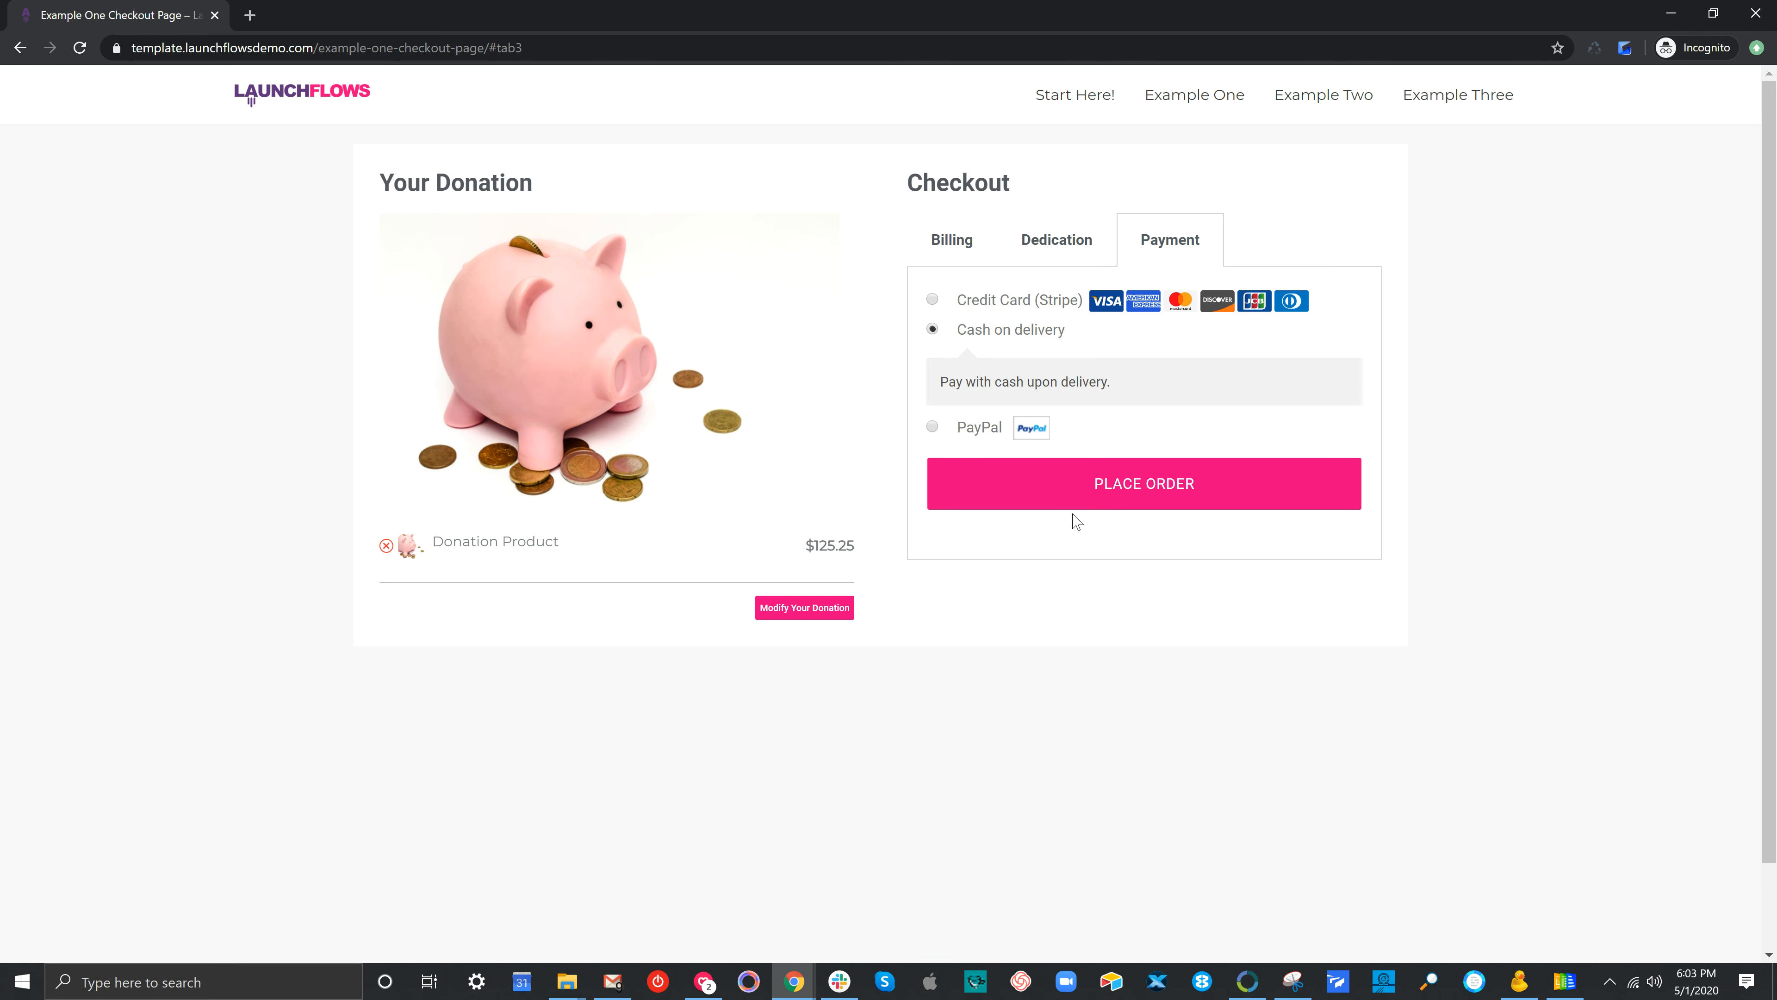
left_click(1095, 485)
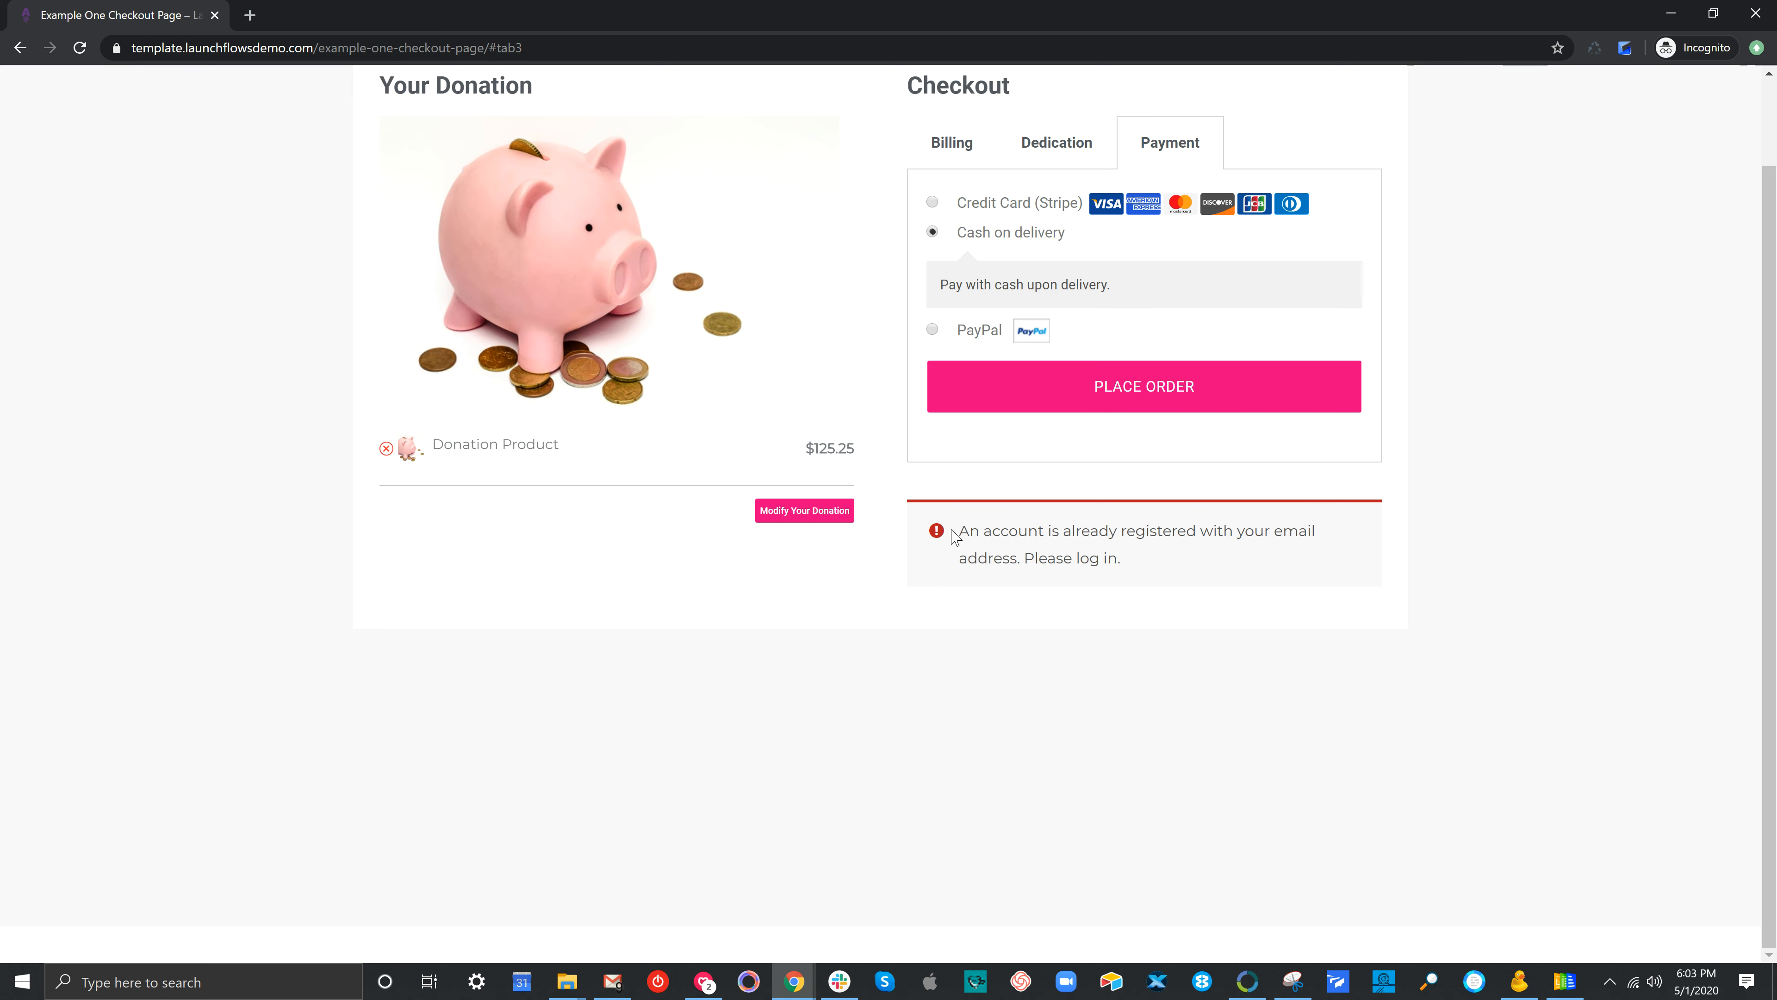
left_click_drag(960, 532, 1120, 568)
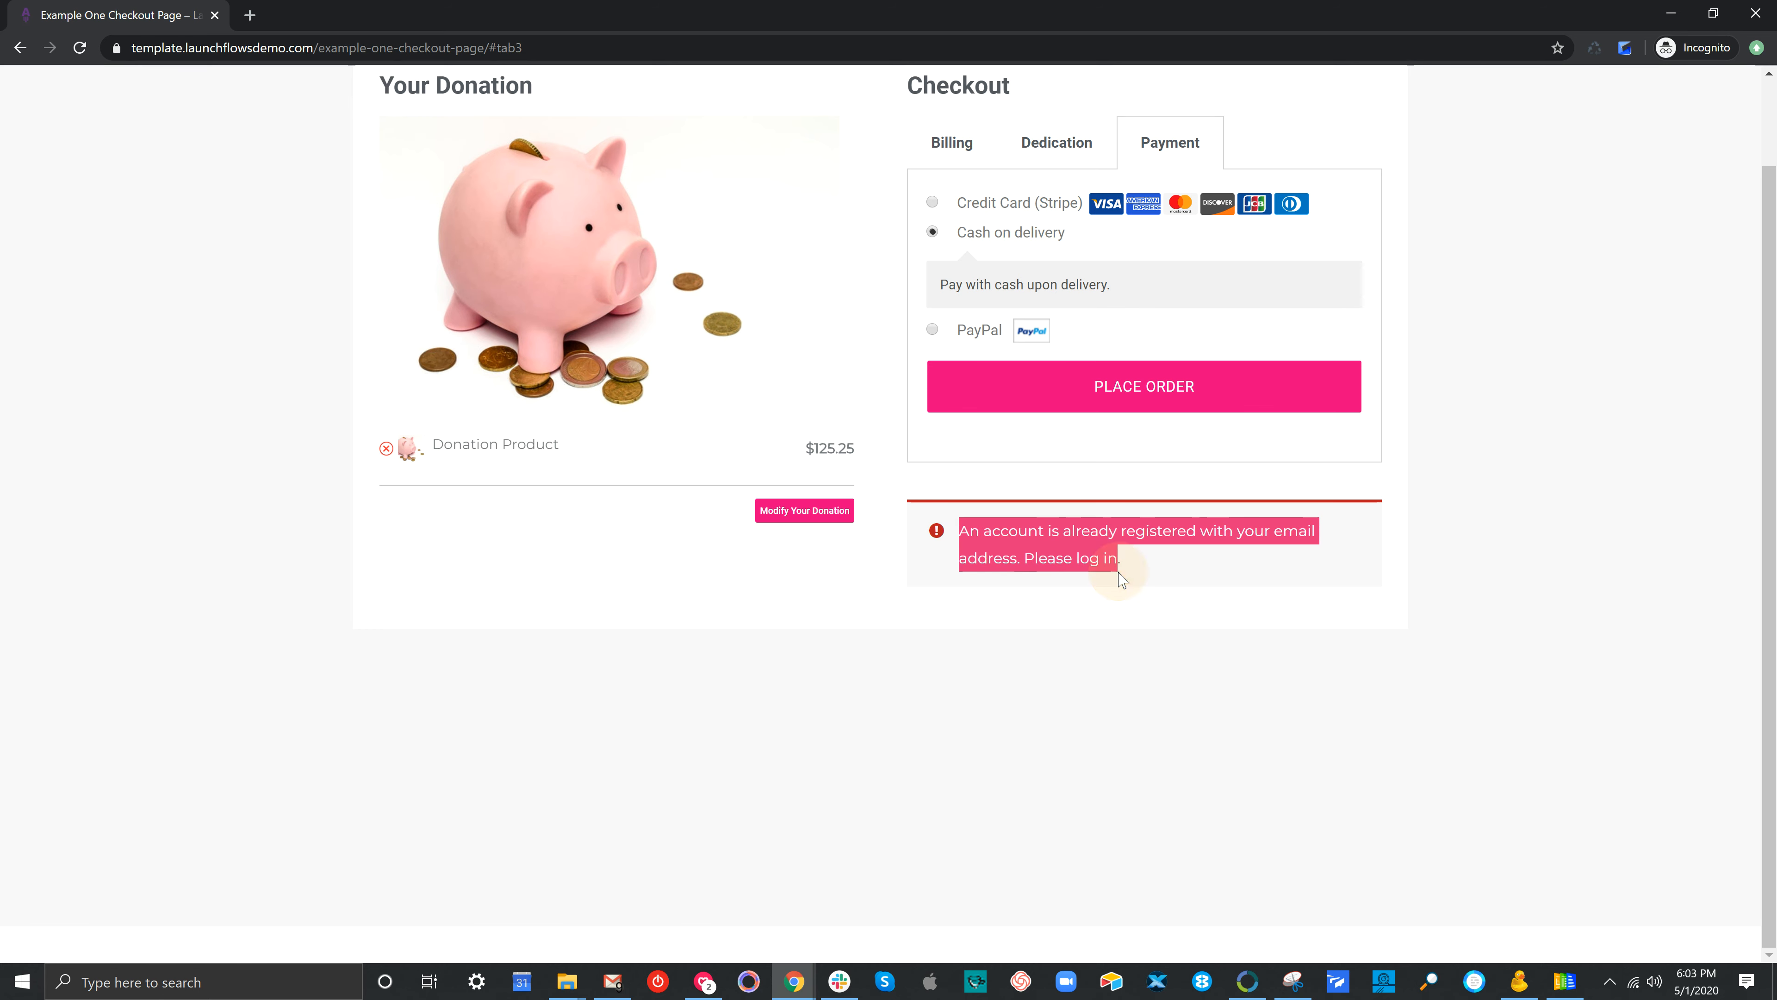
scroll(1237, 611, "up", 2)
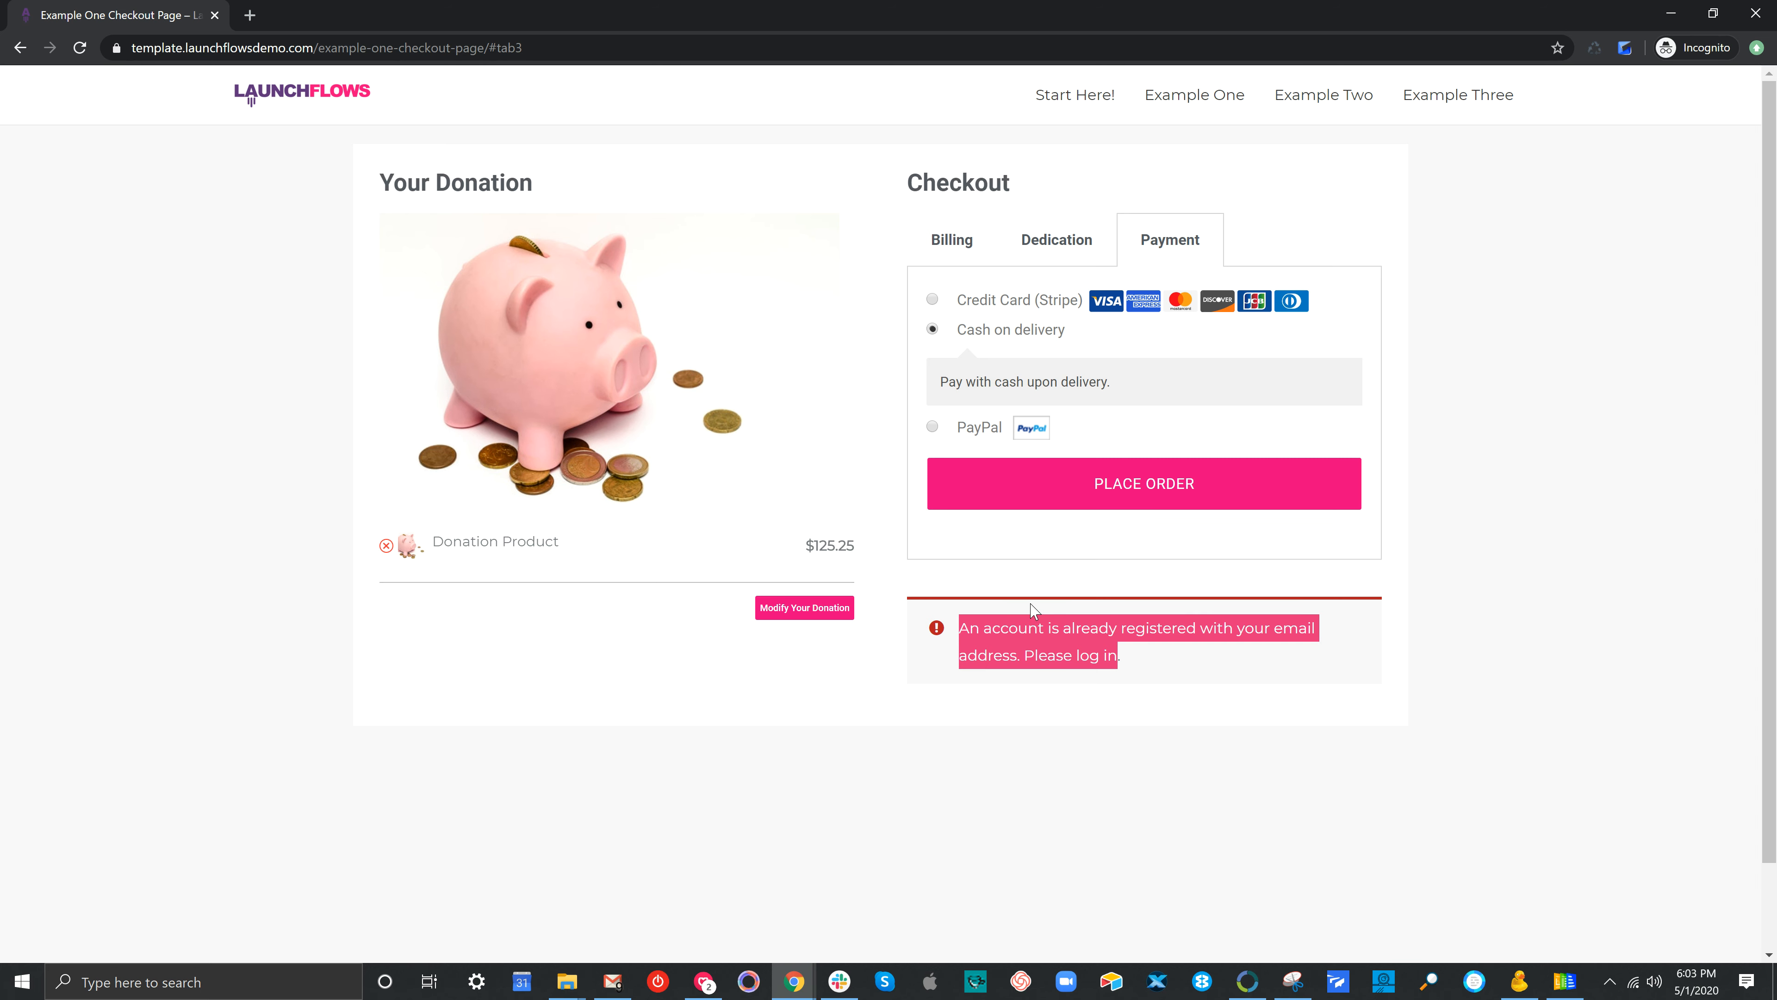
left_click(1181, 751)
Replace the billing name and e-mail with a new buyer's details and resubmit the order
left_click(950, 241)
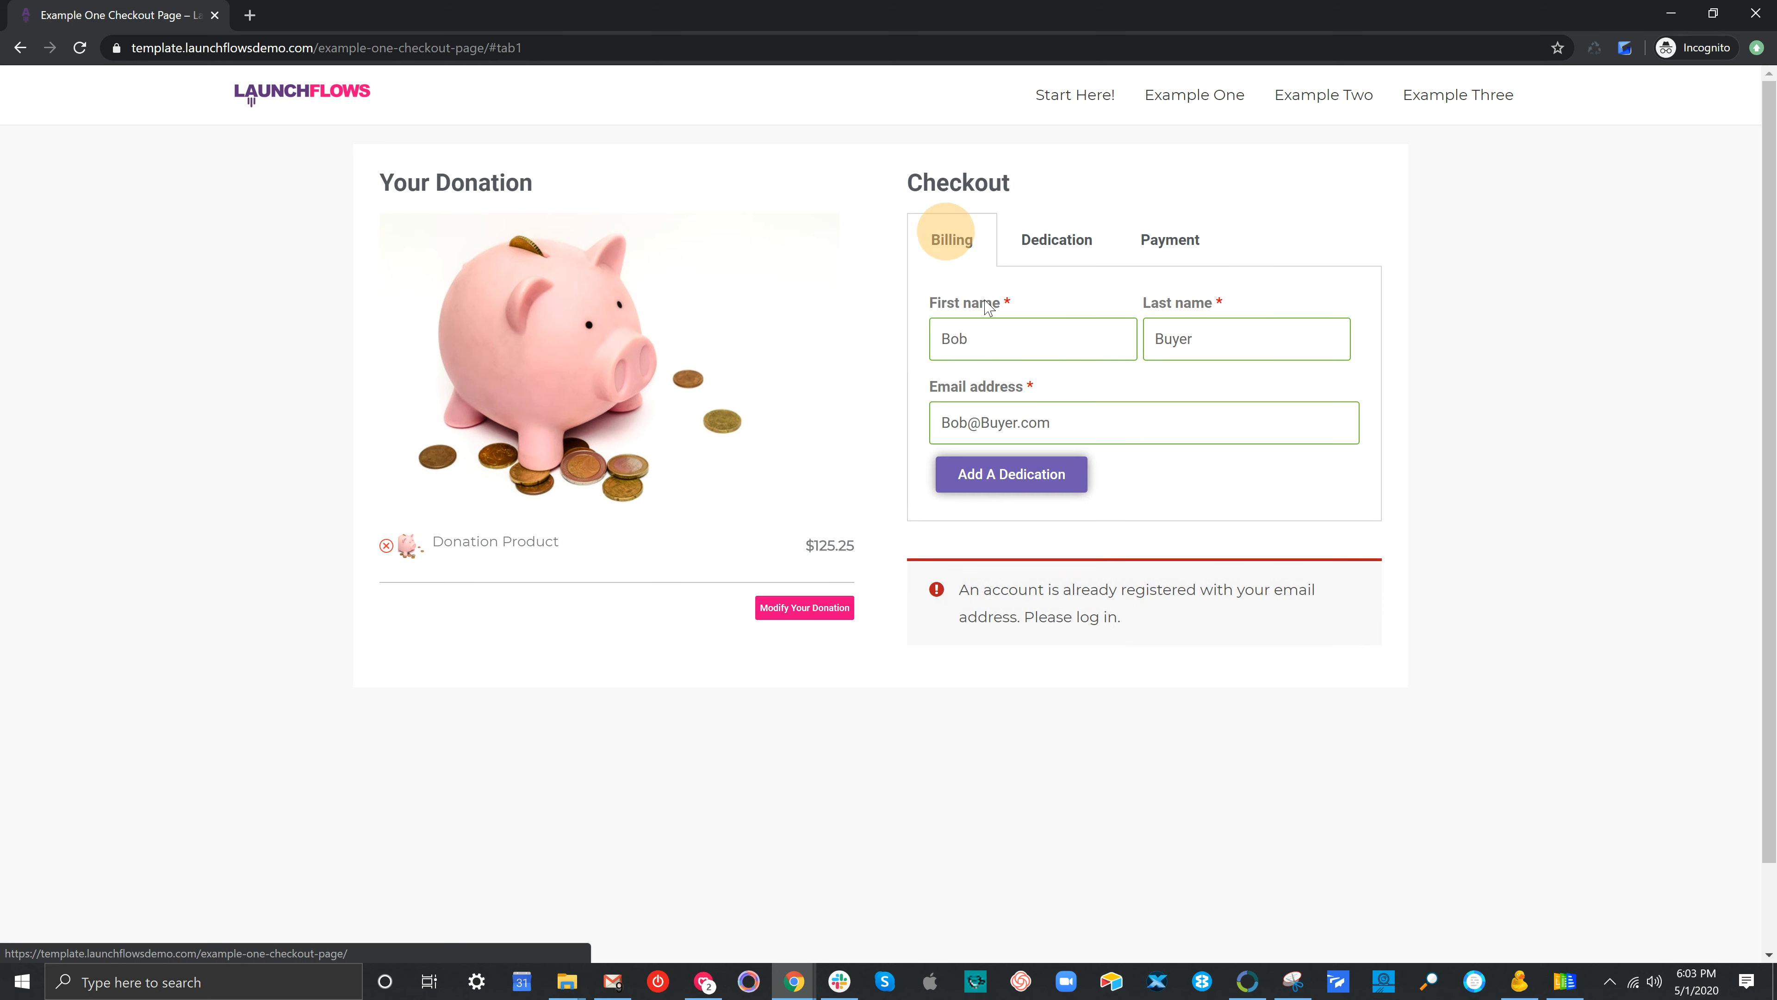
left_click(1027, 348)
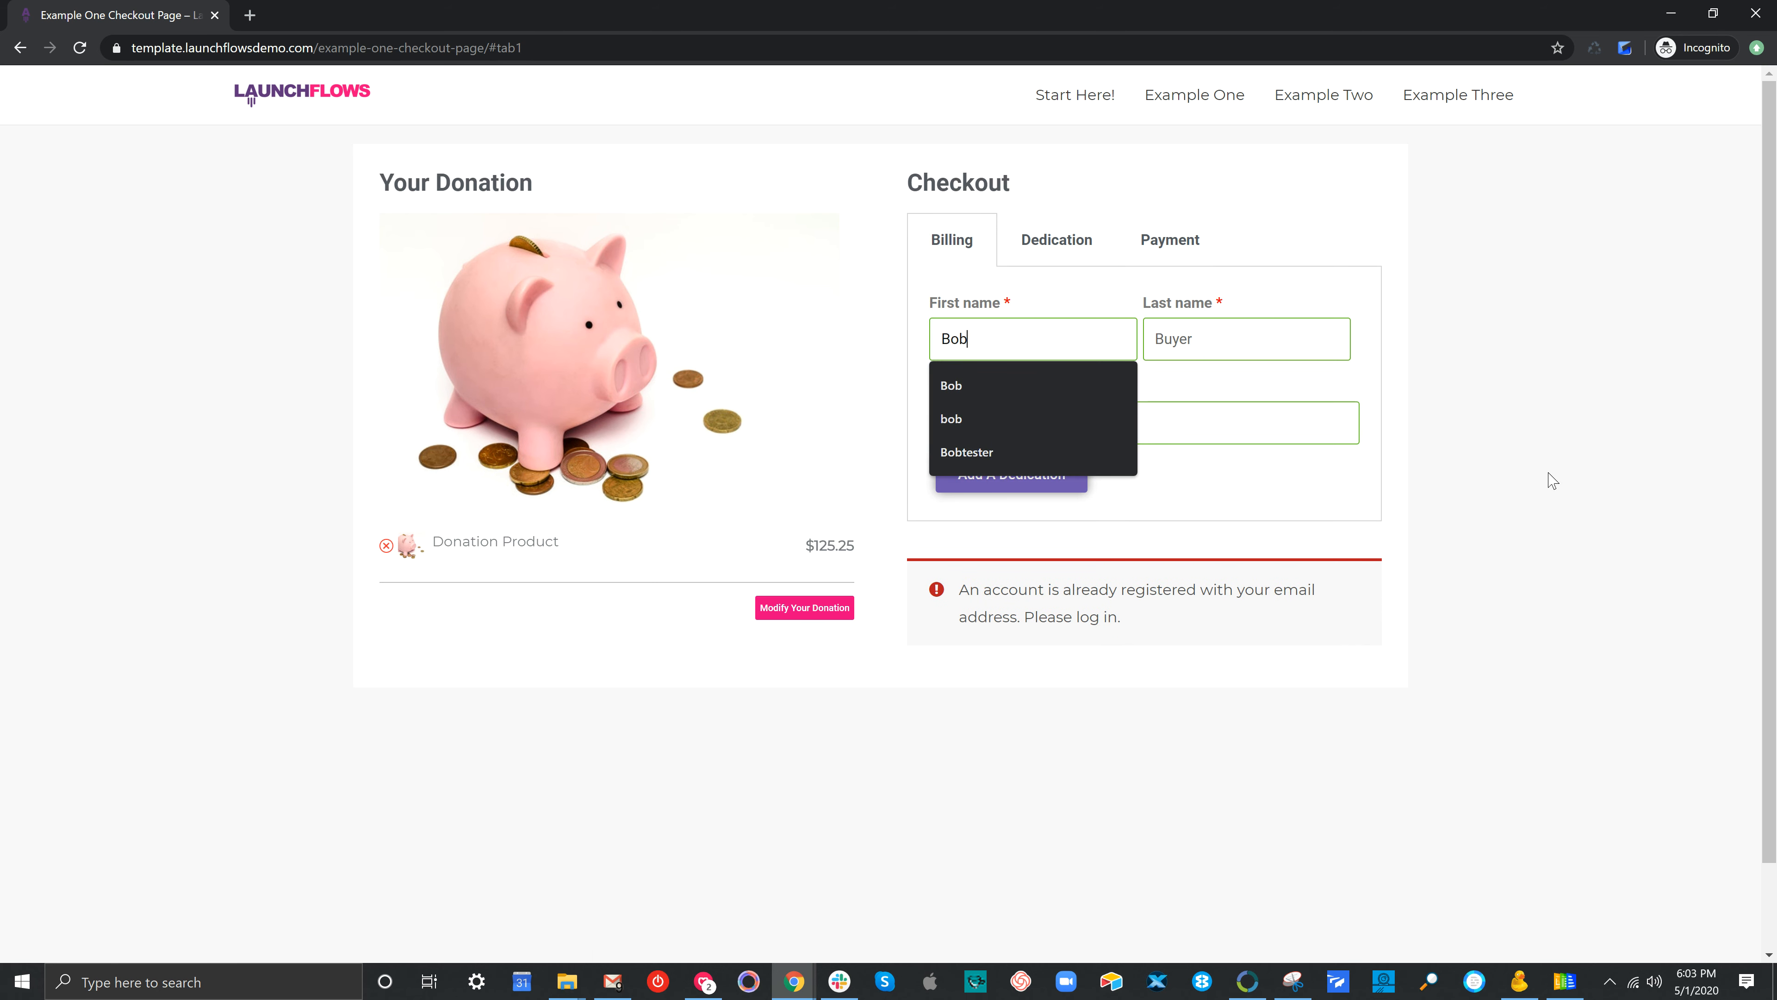
key("BackSpace")
key("BackSpace")
key("BackSpace")
key("Tab")
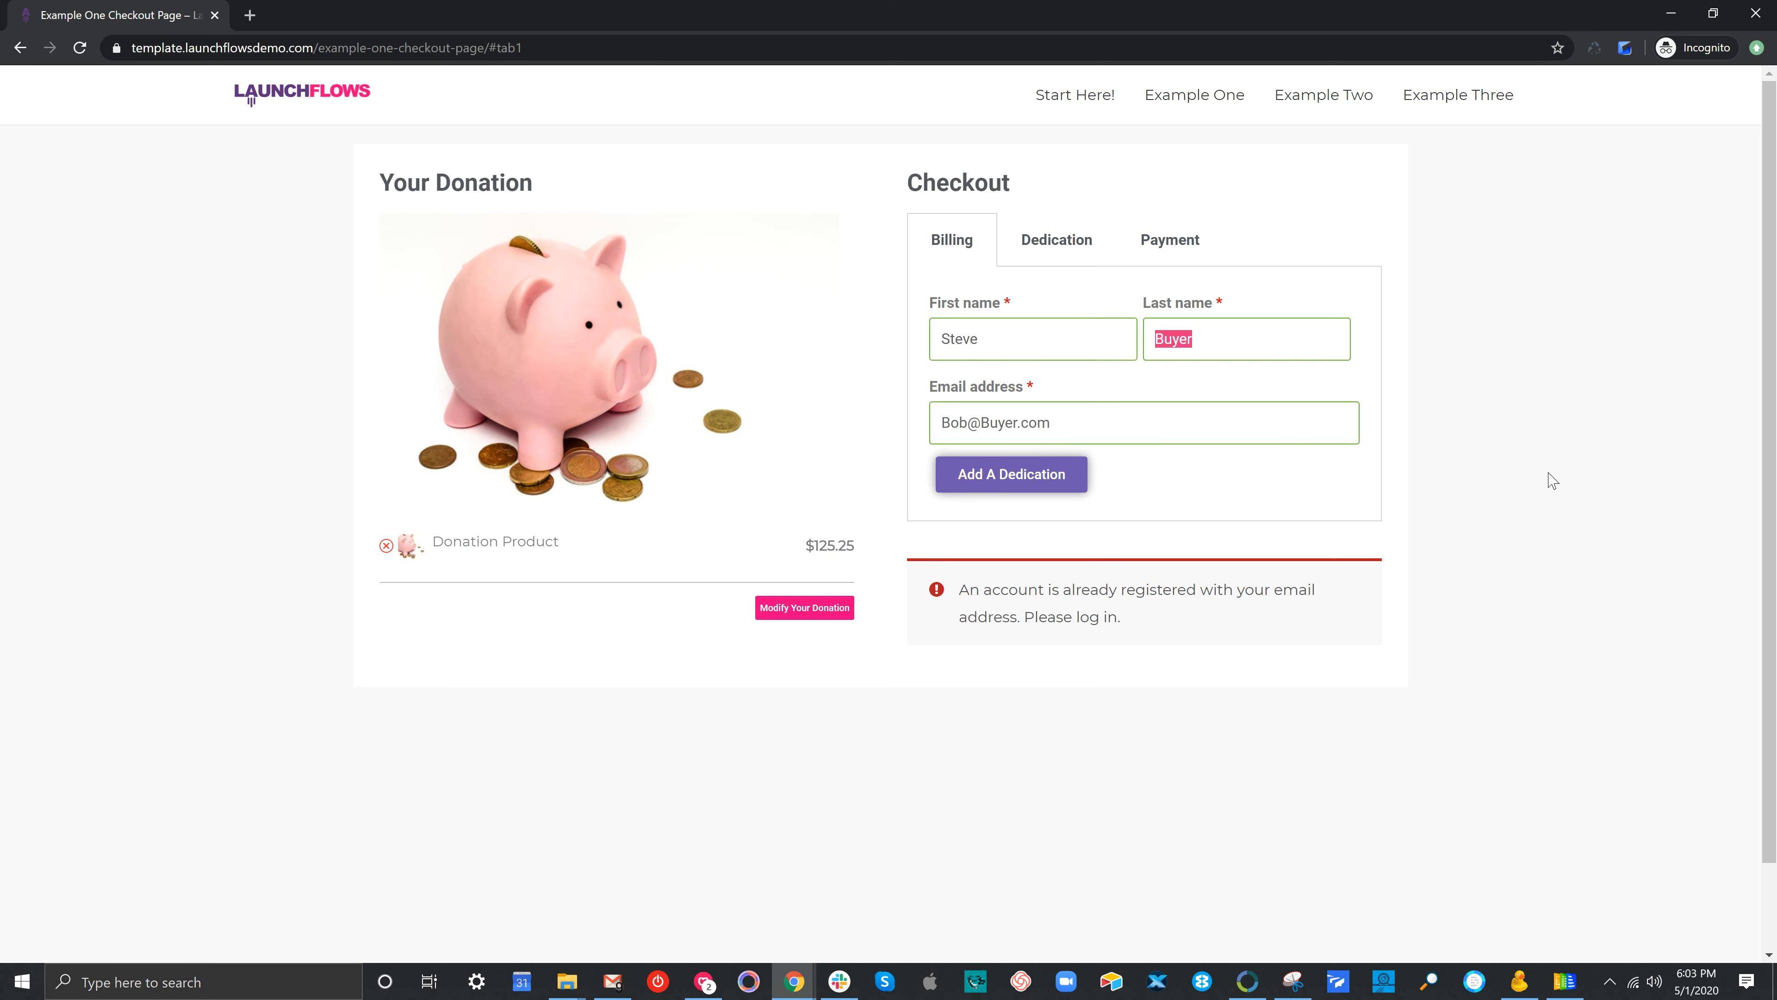
key("Tab")
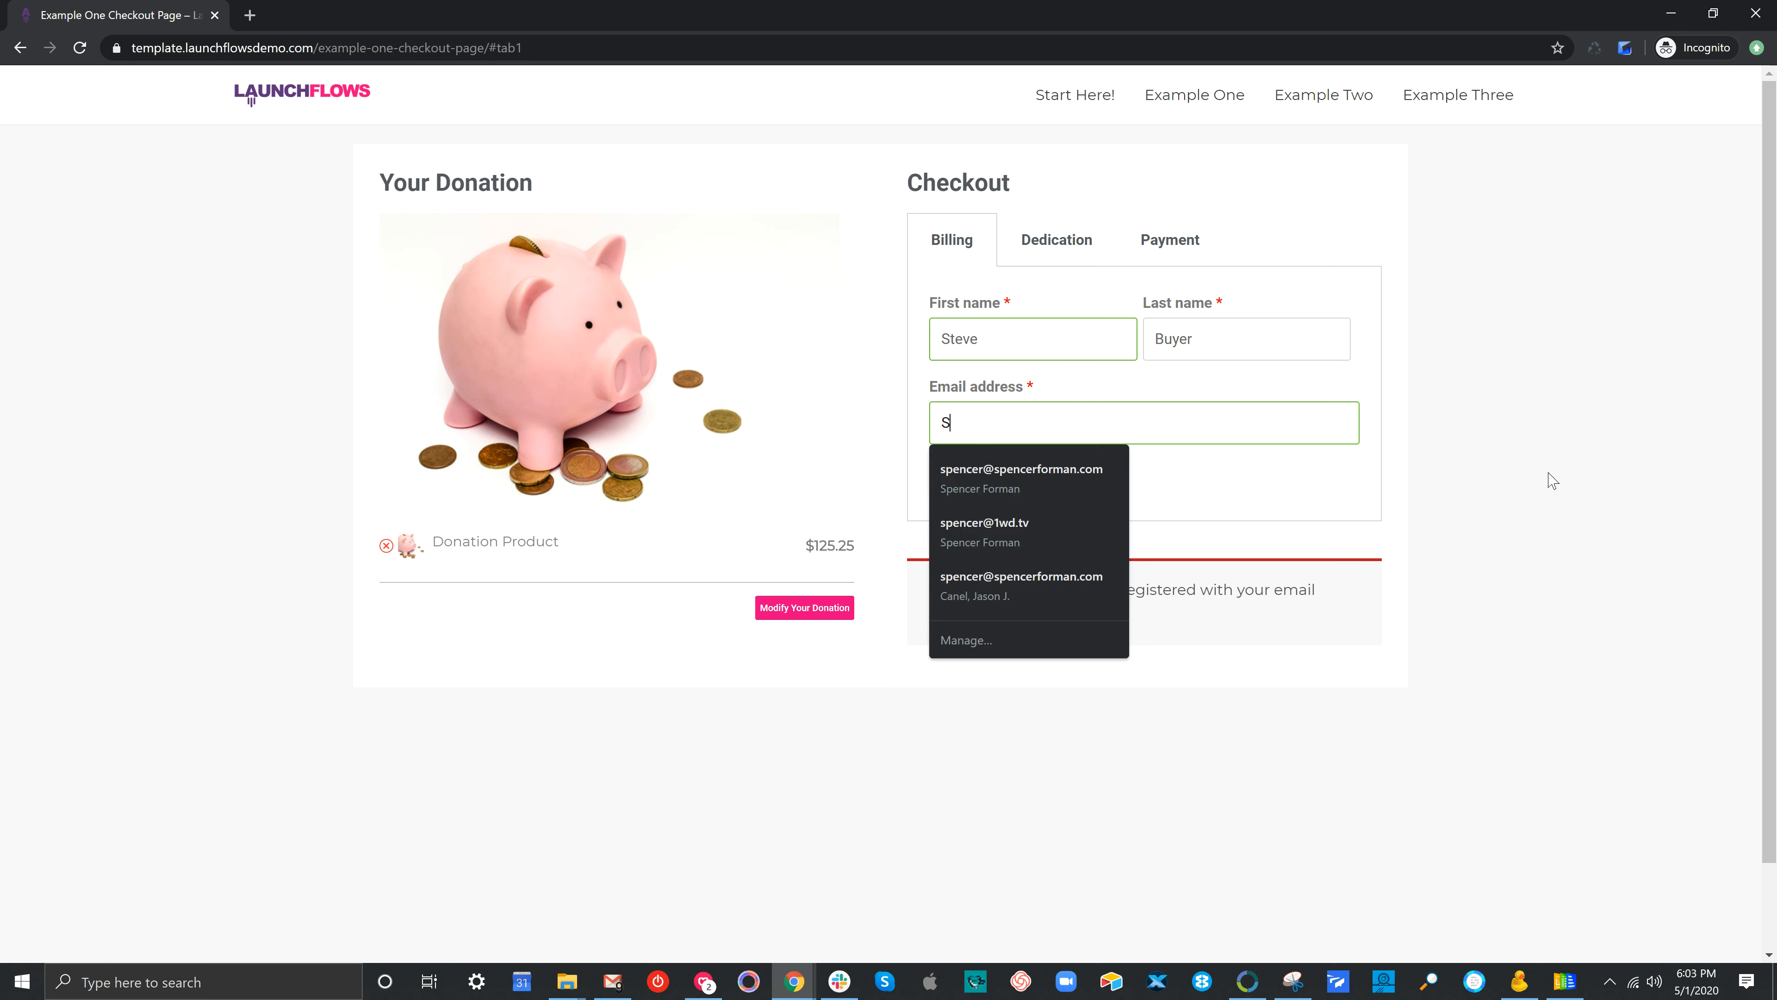
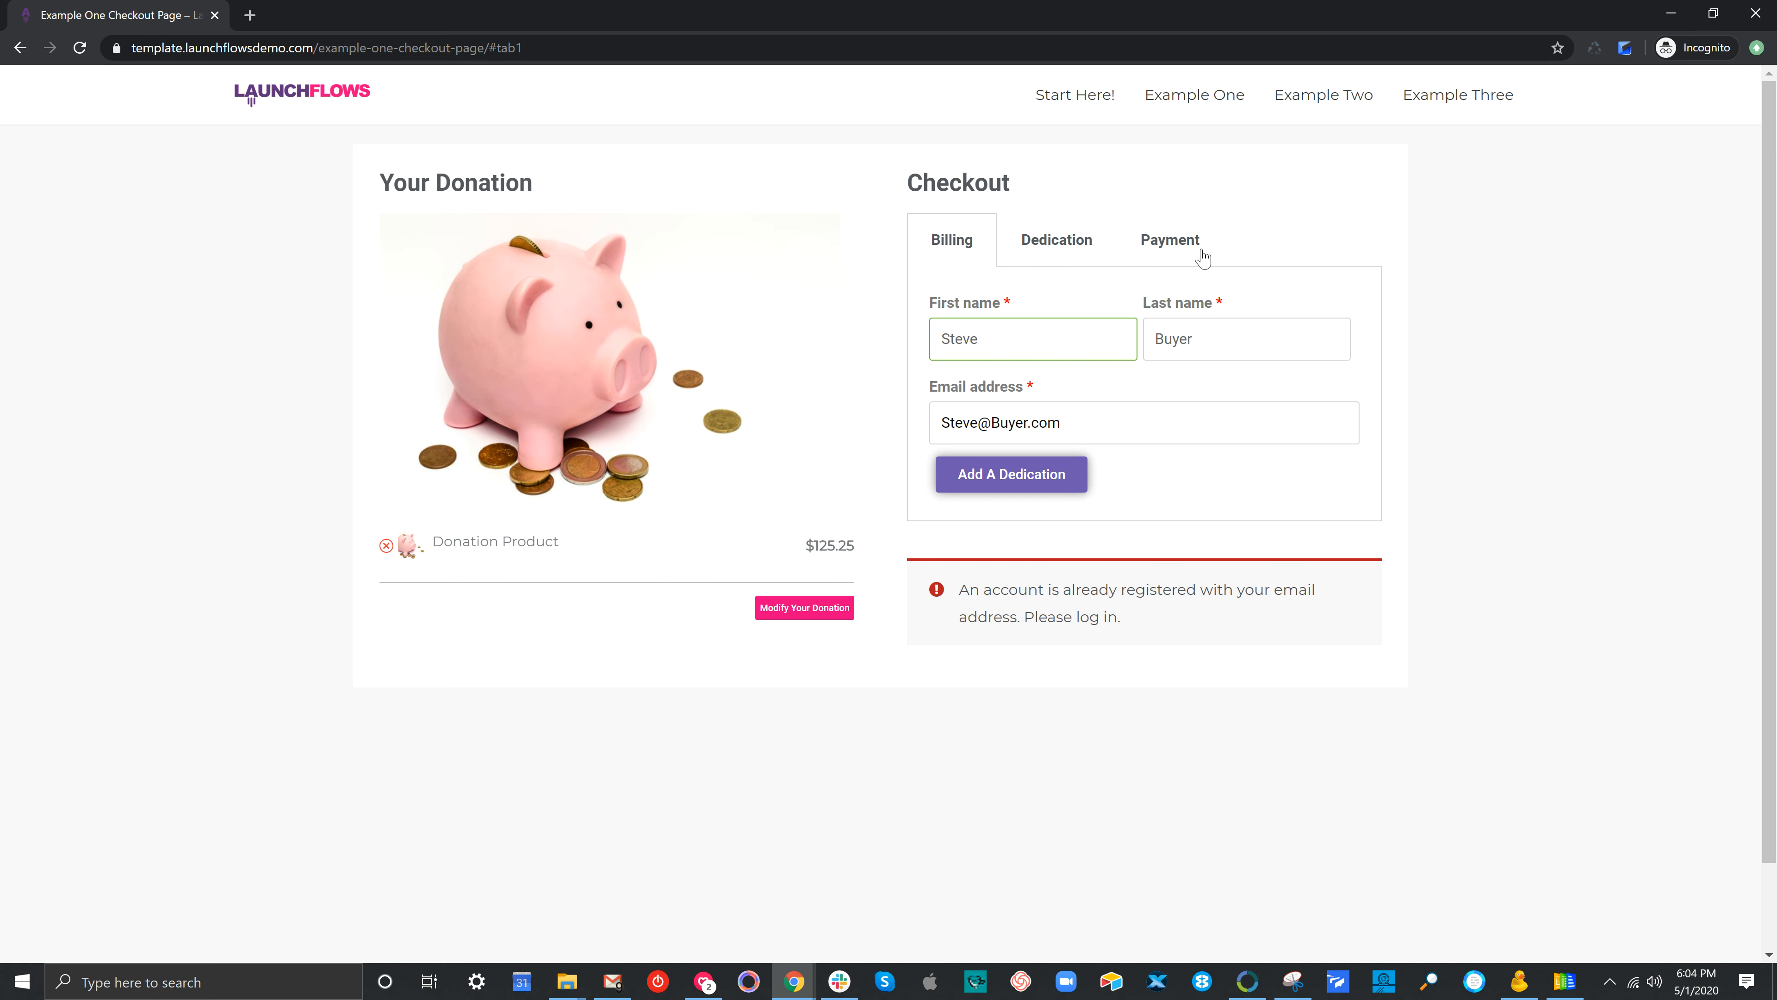
left_click(1175, 241)
left_click(1158, 498)
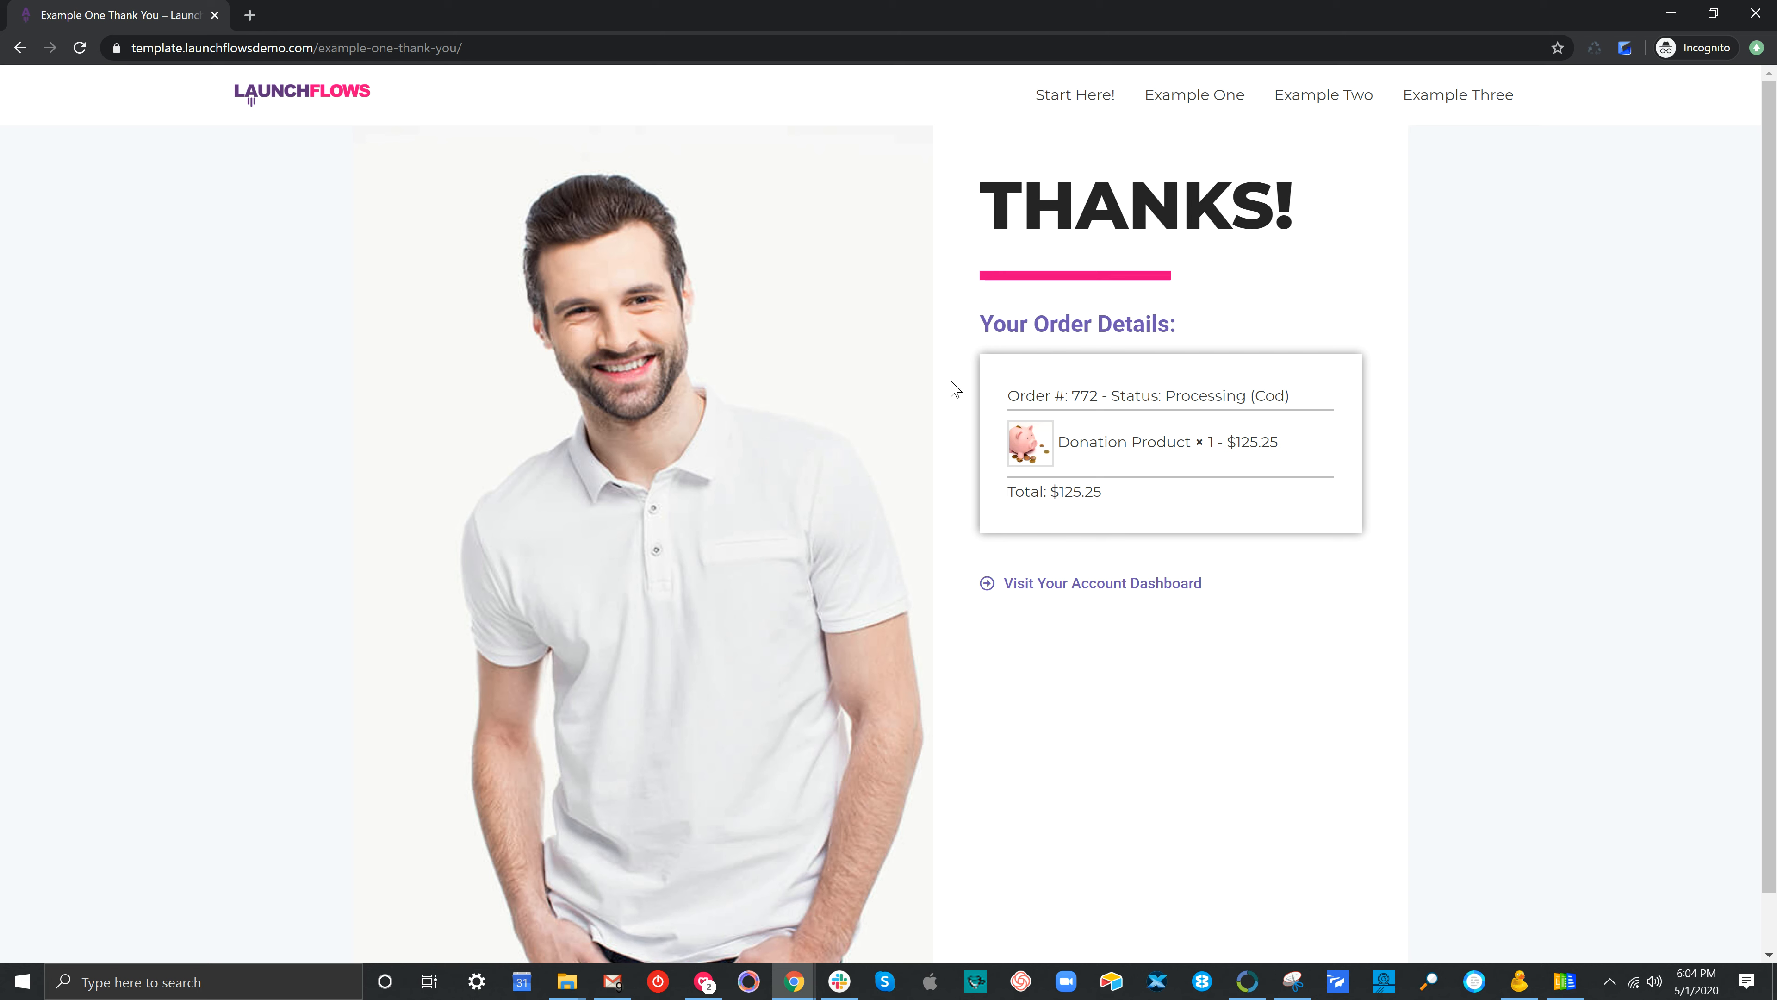
Highlight the $125.25 order details on the thank-you page, then open the account dashboard
left_click_drag(997, 396, 1178, 500)
left_click(1195, 507)
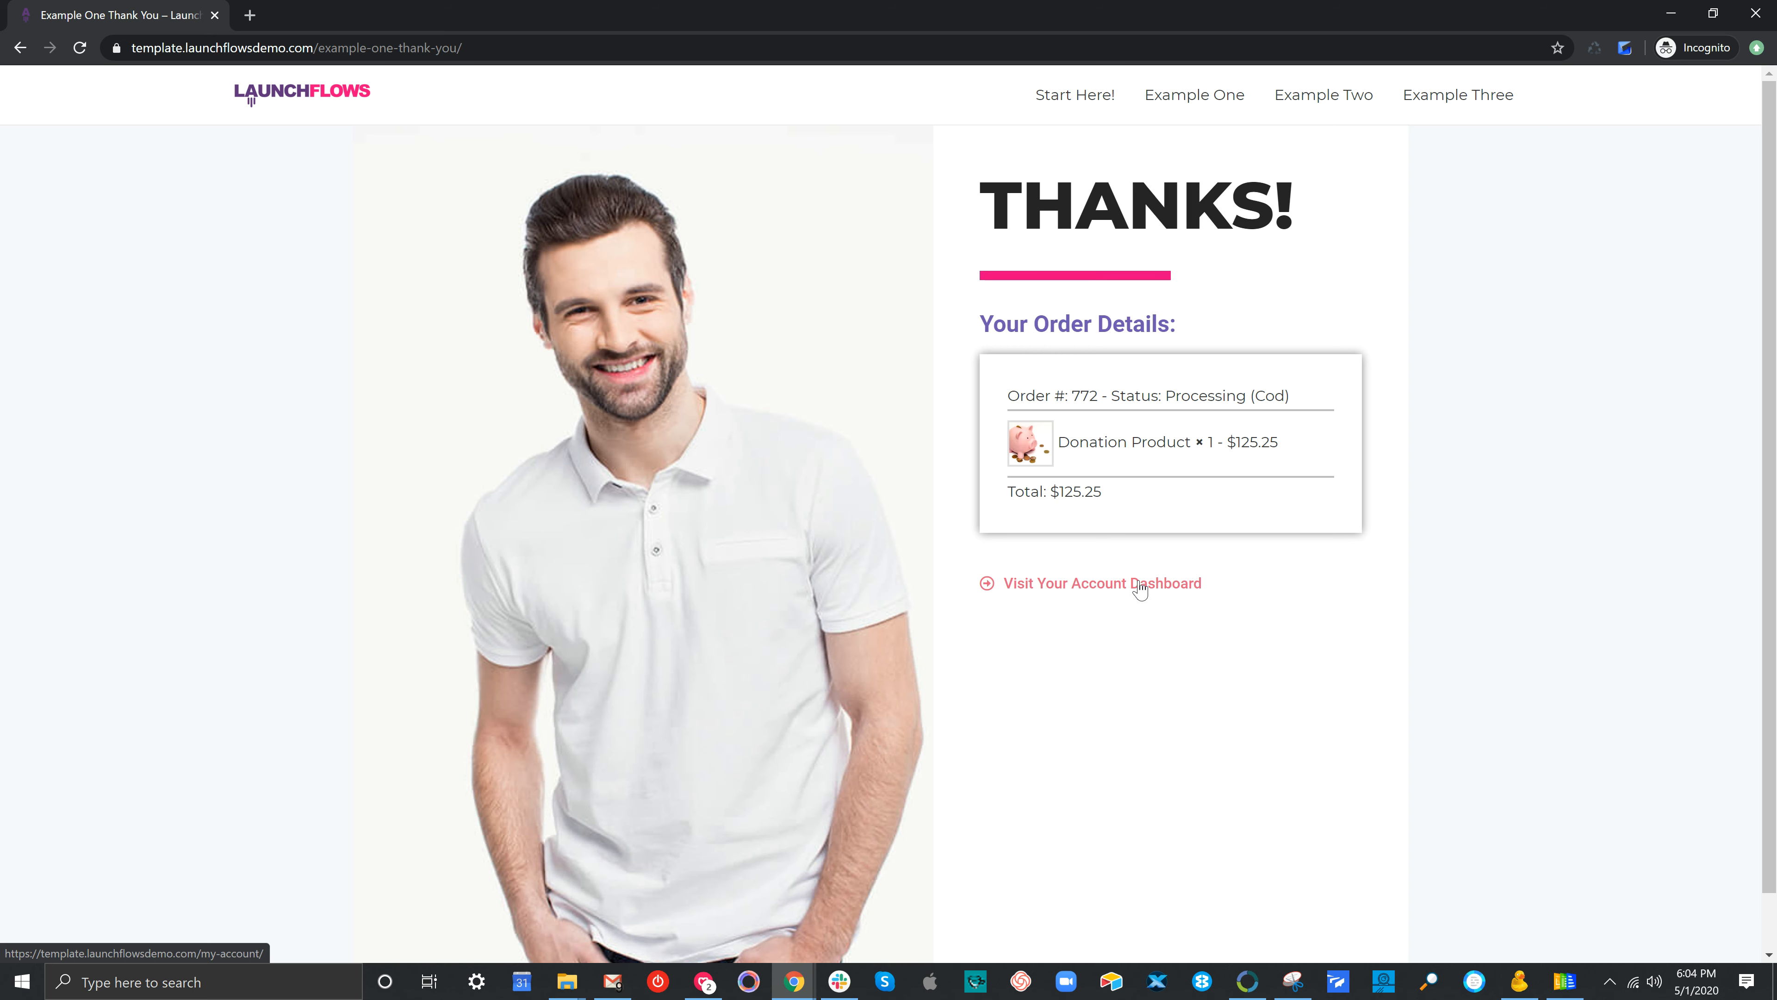
left_click(1140, 588)
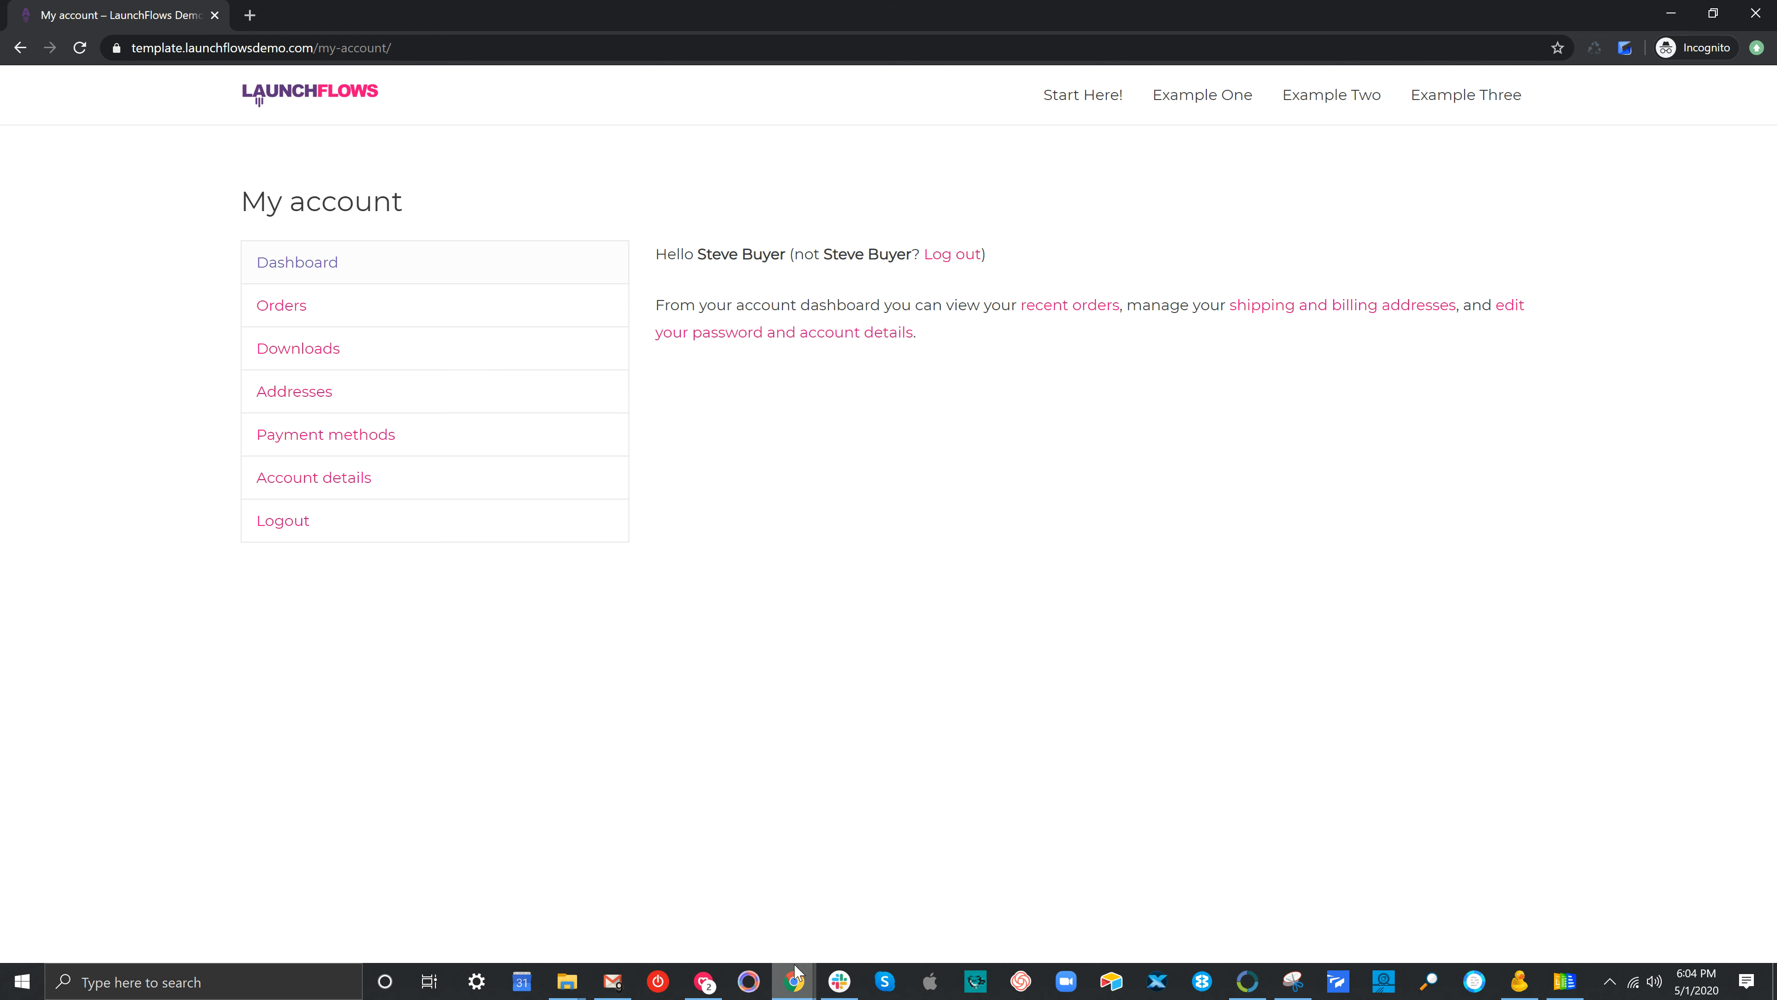
Switch to the Donation Product edit page in Chrome and scroll to its LaunchFlows product data
mouse_move(796, 980)
left_click(696, 924)
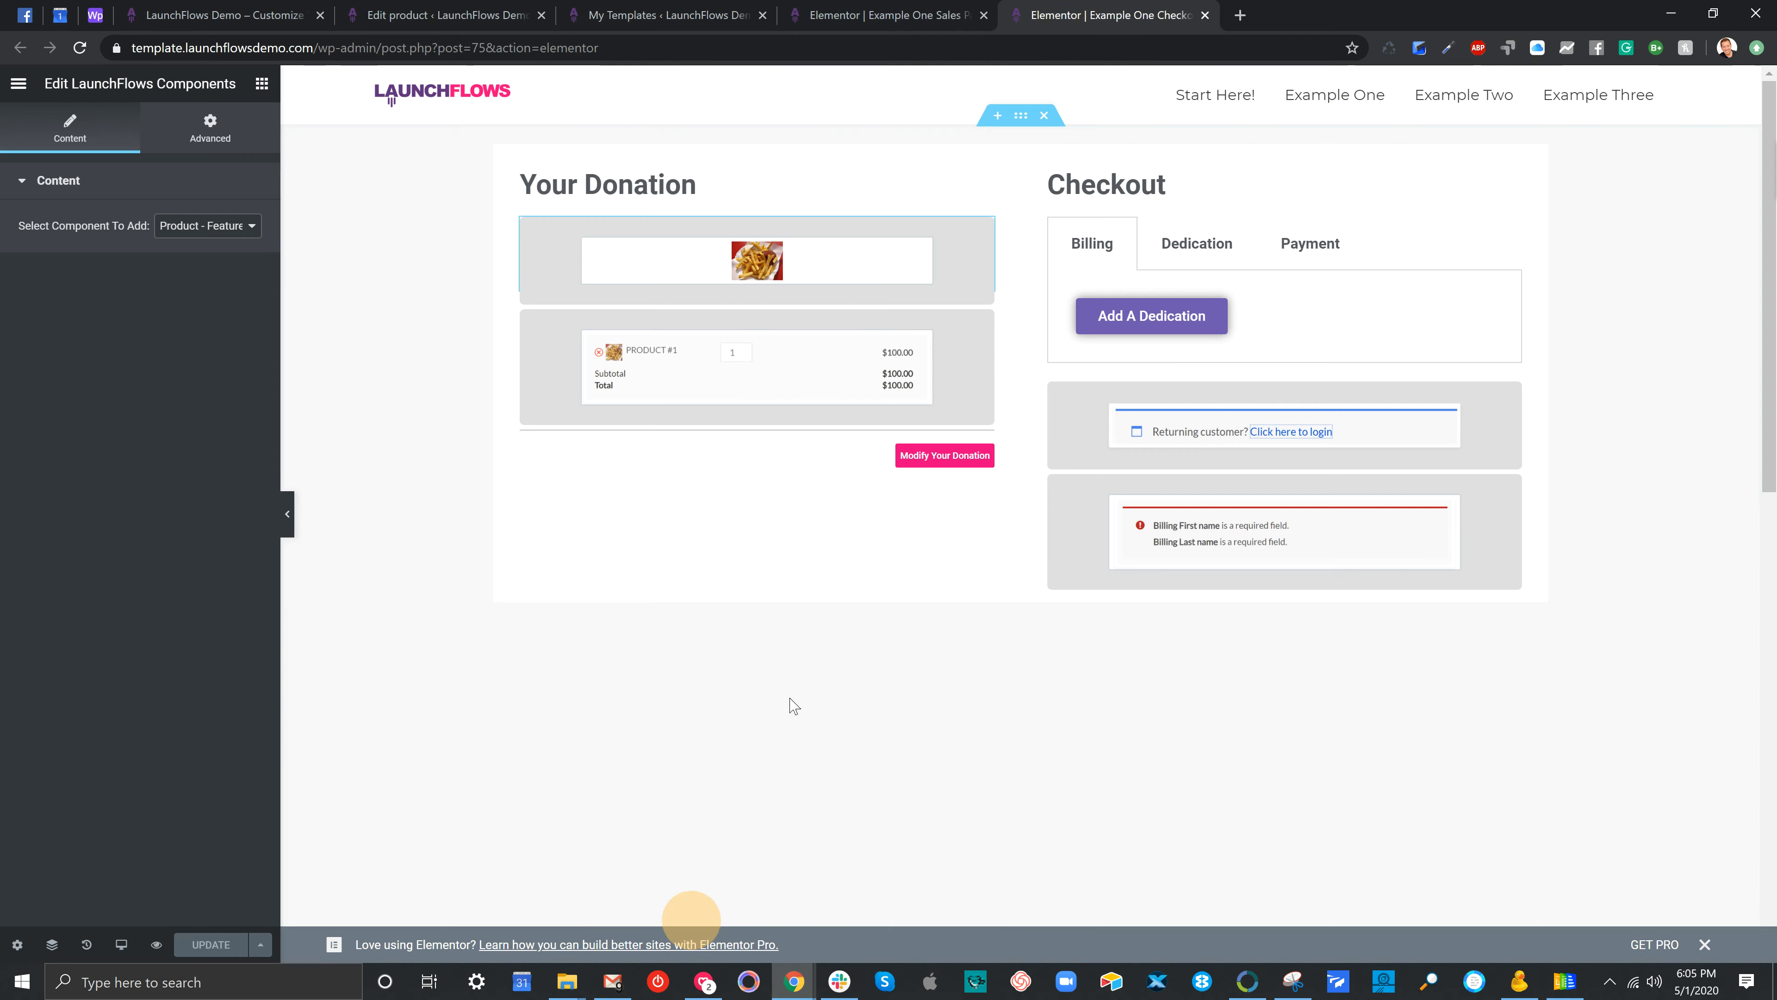
left_click(448, 15)
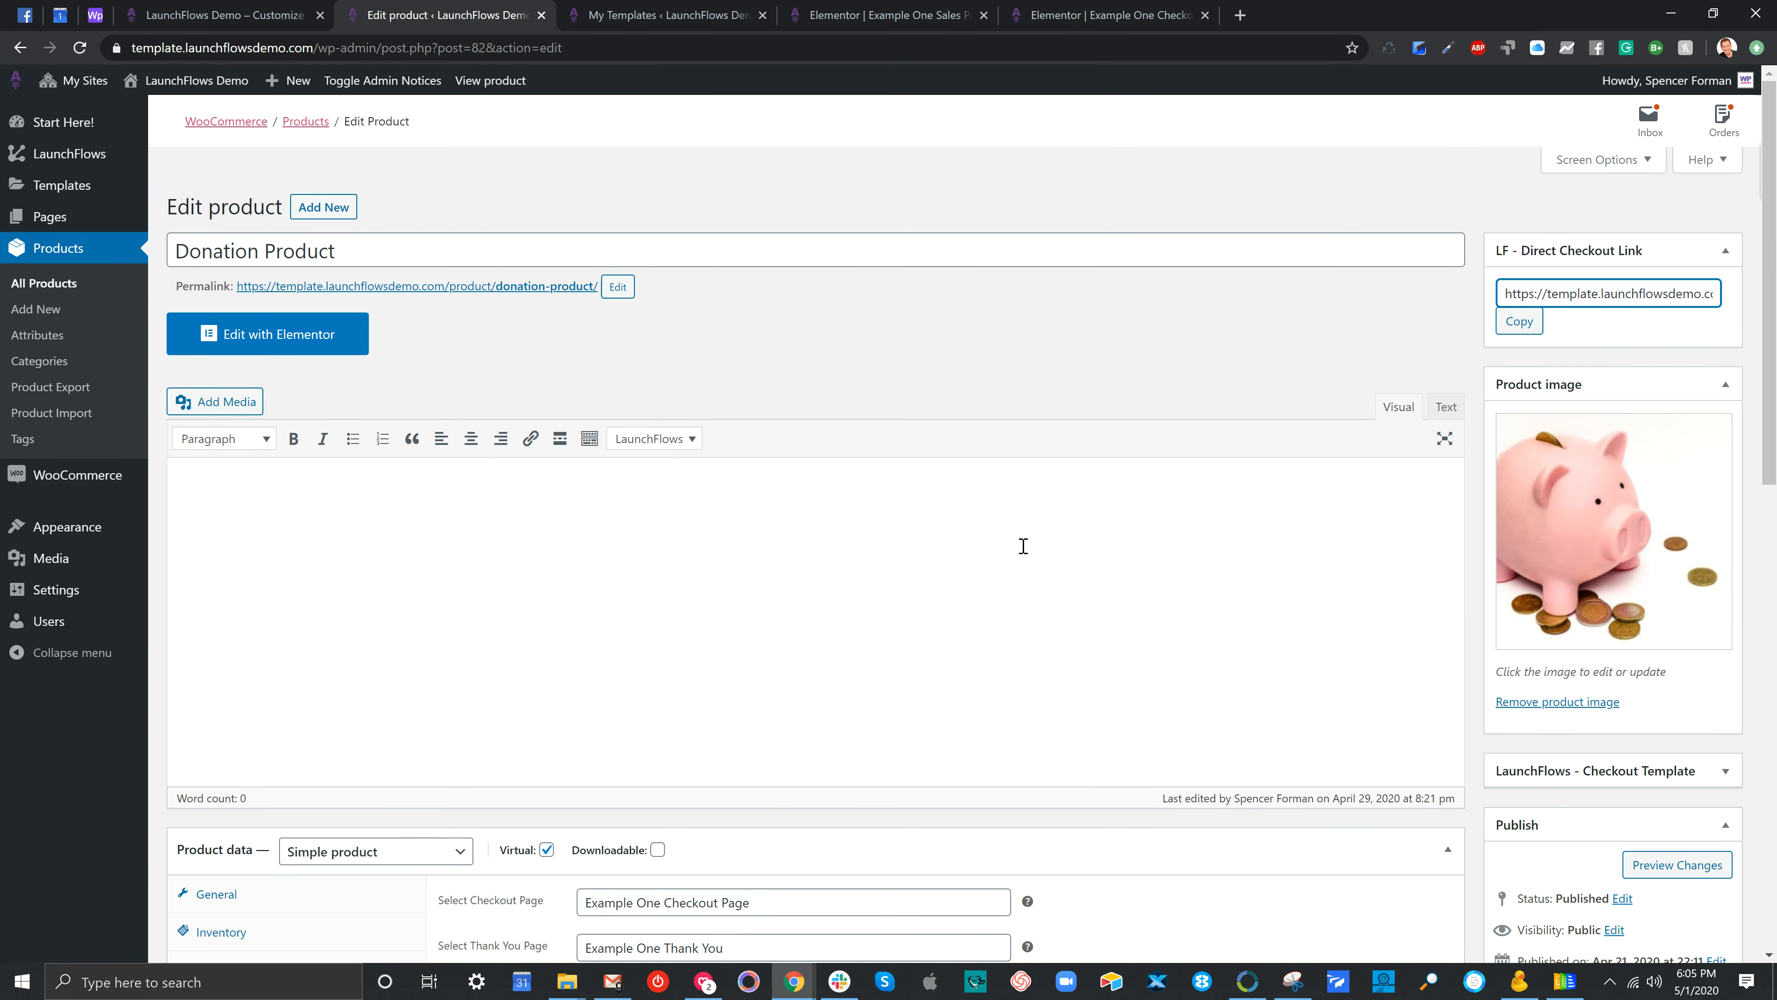
left_click(1020, 348)
scroll(1130, 403, "down", 5)
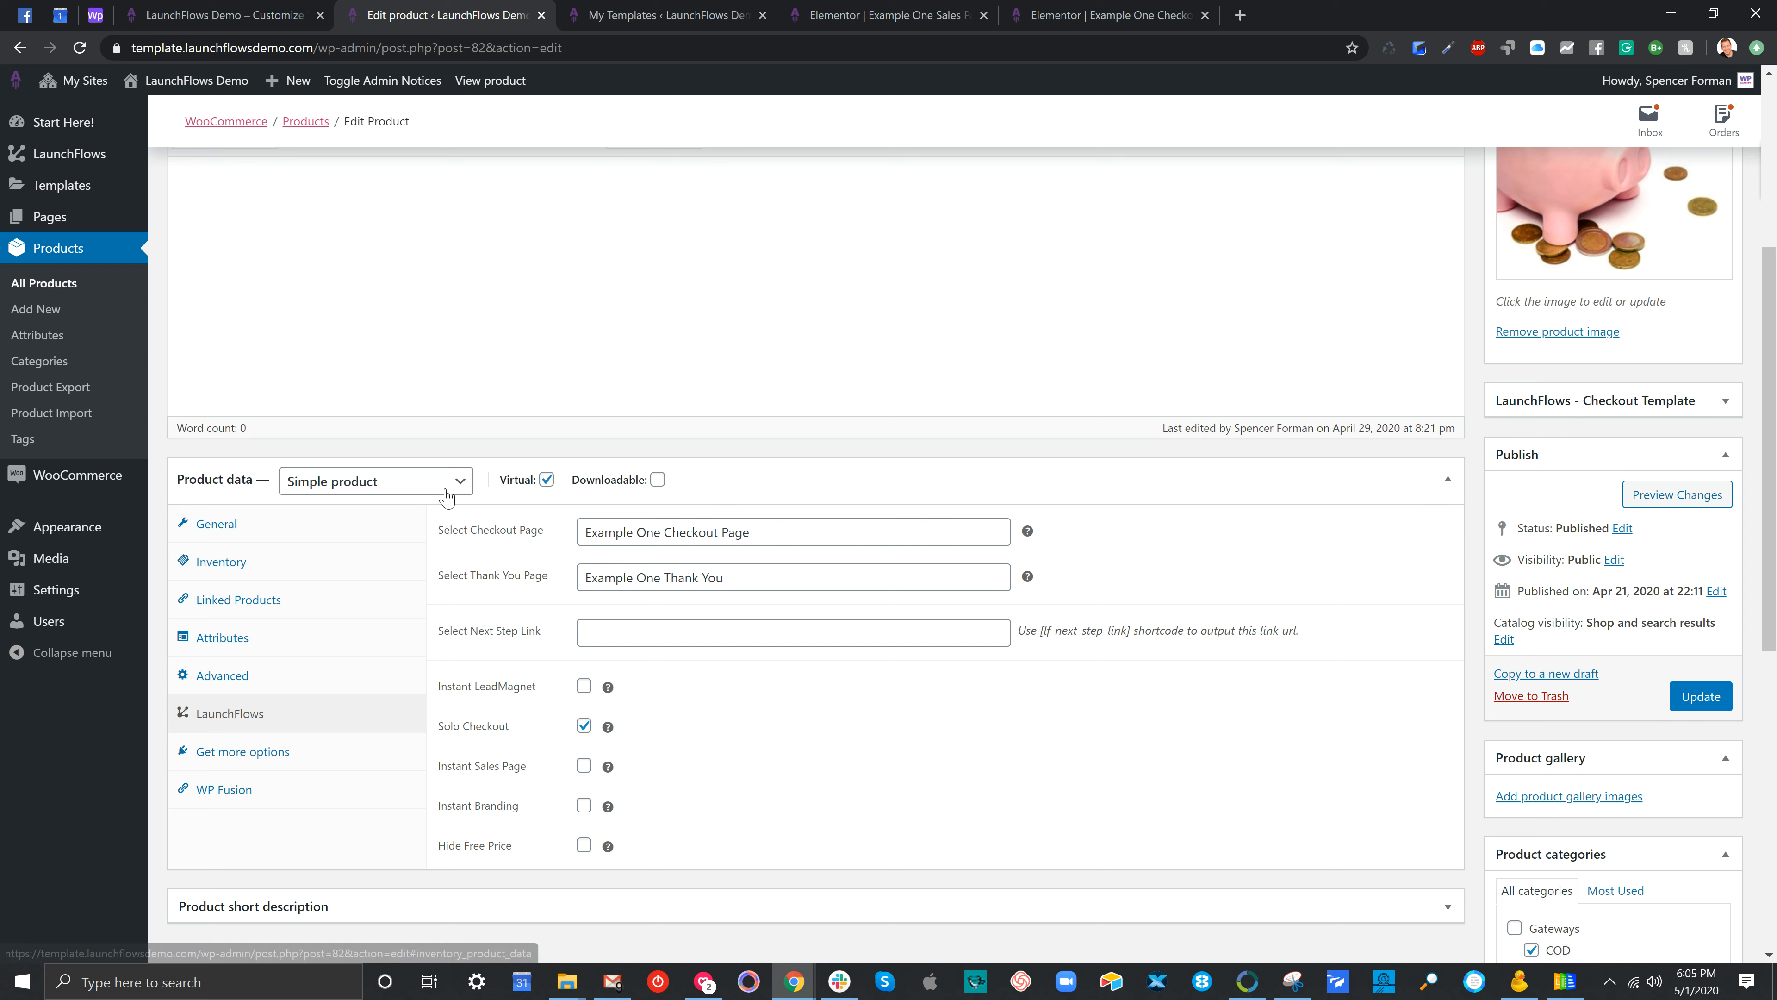
left_click(323, 525)
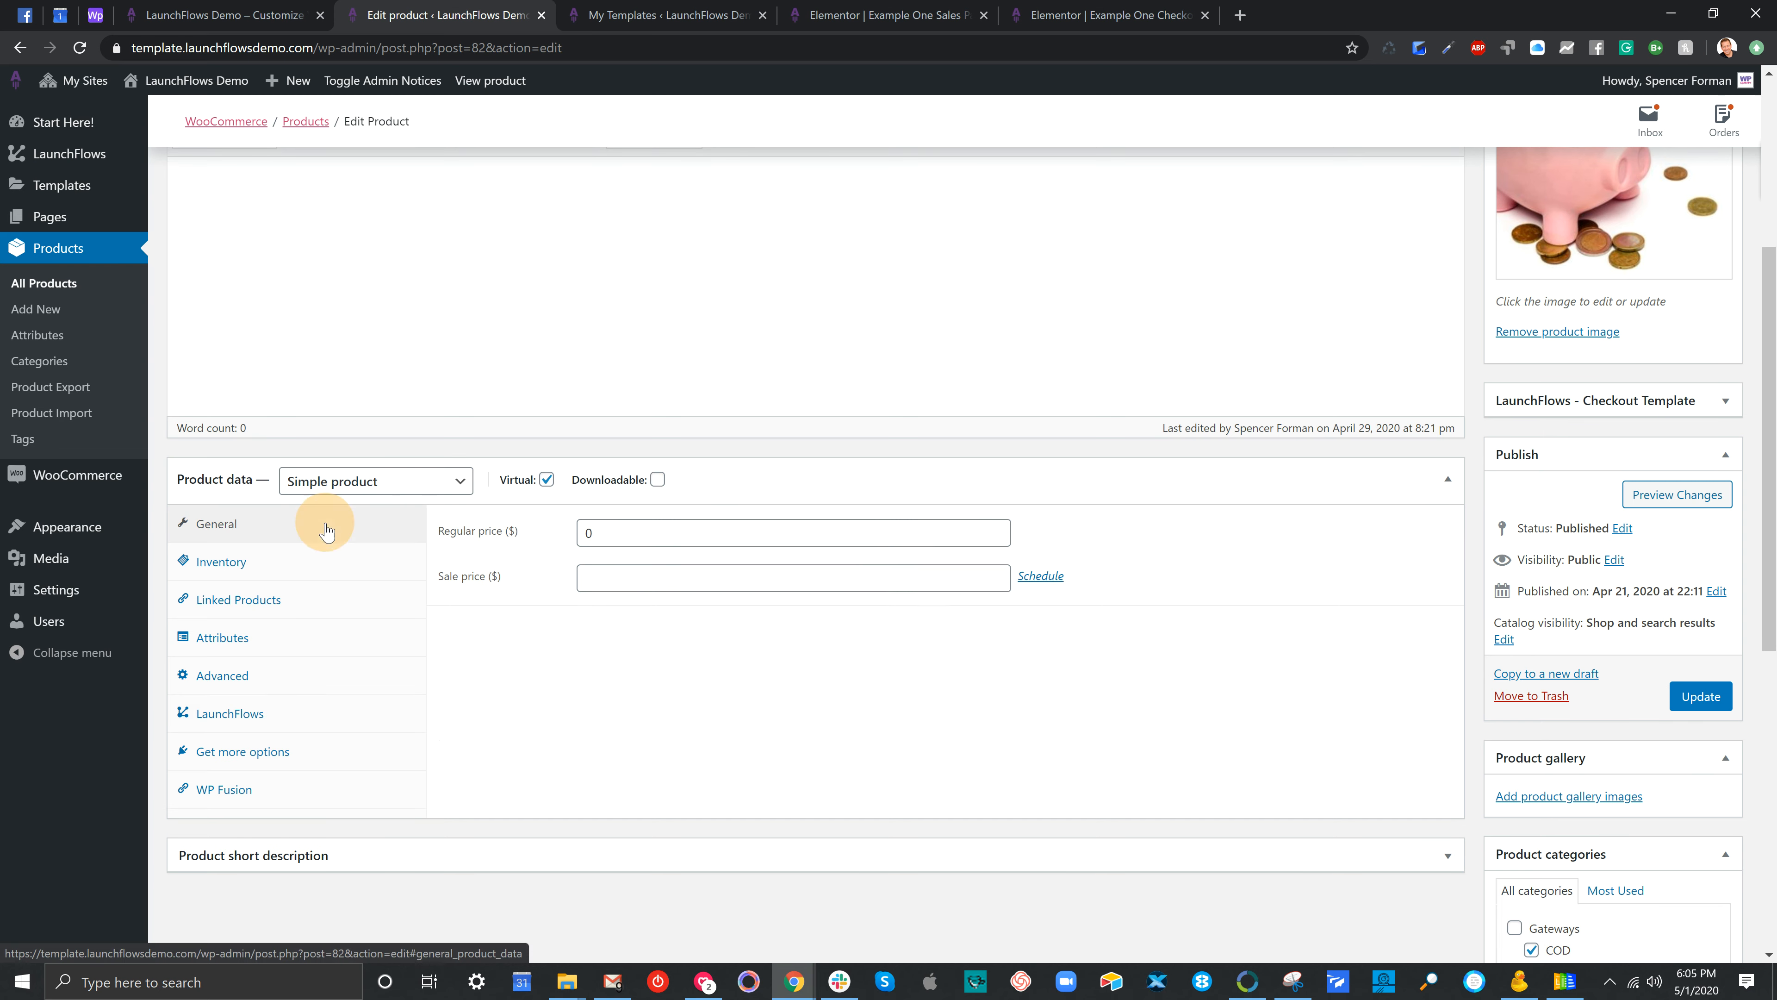
left_click_drag(645, 531, 568, 531)
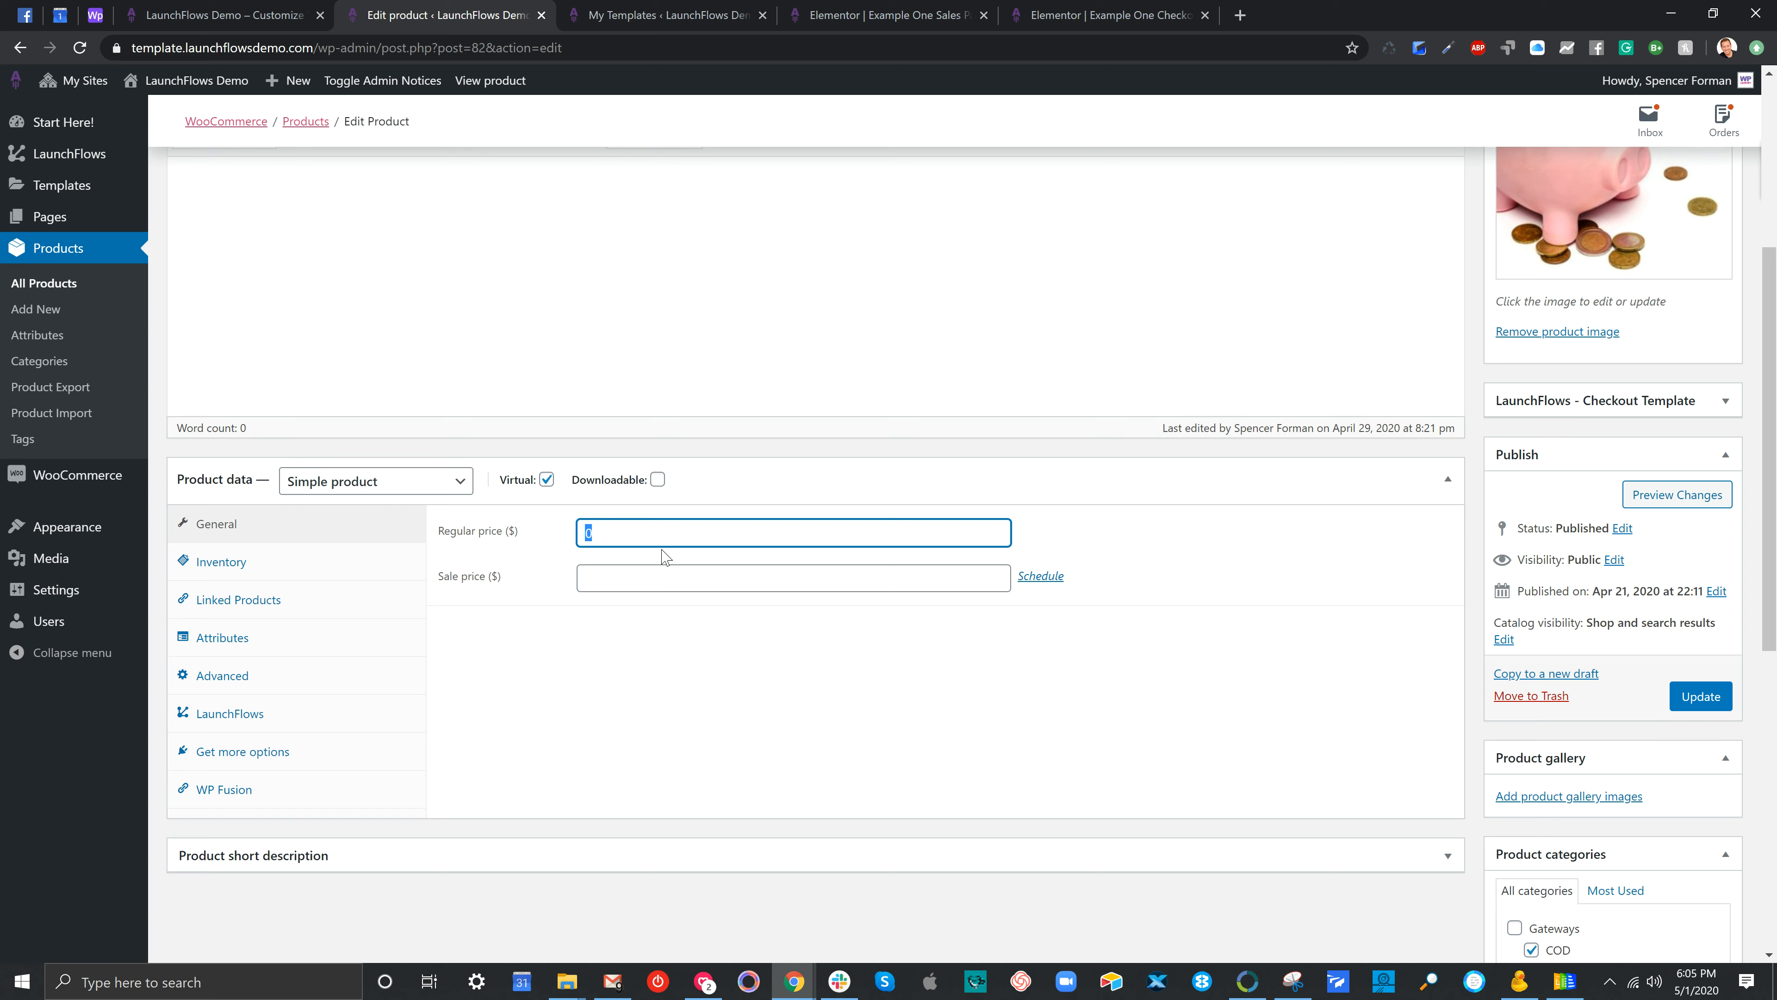
left_click(241, 717)
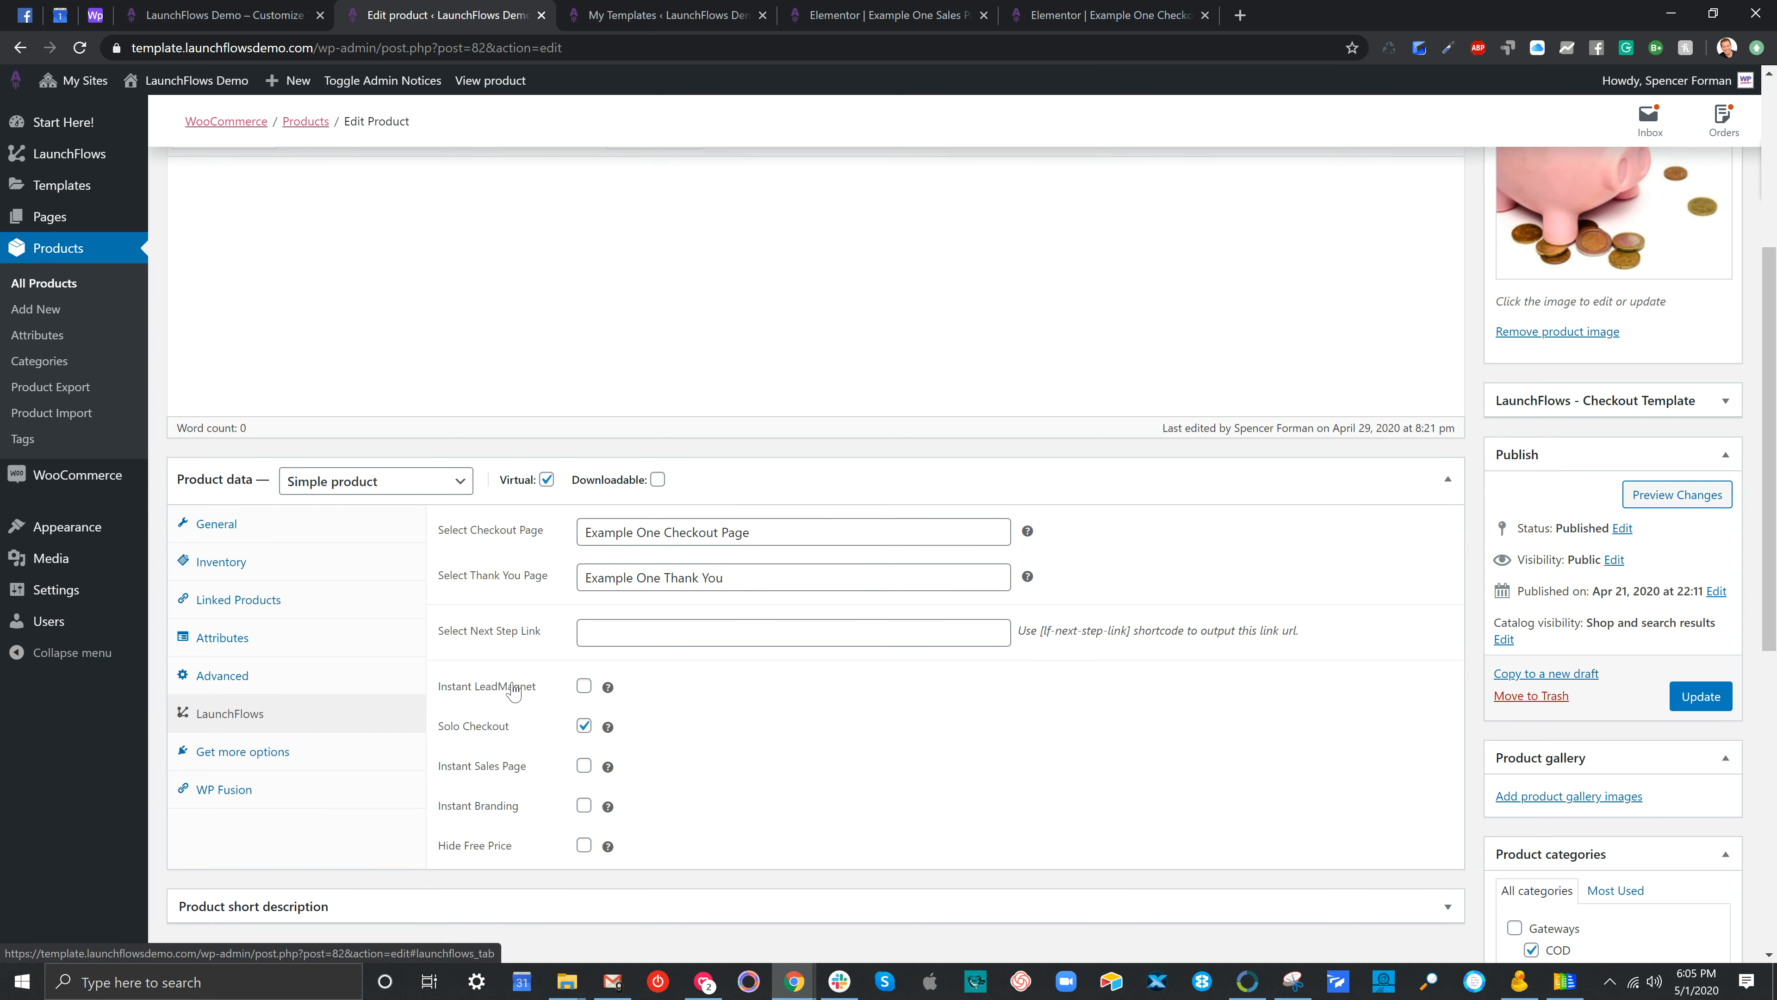
left_click_drag(550, 534, 446, 537)
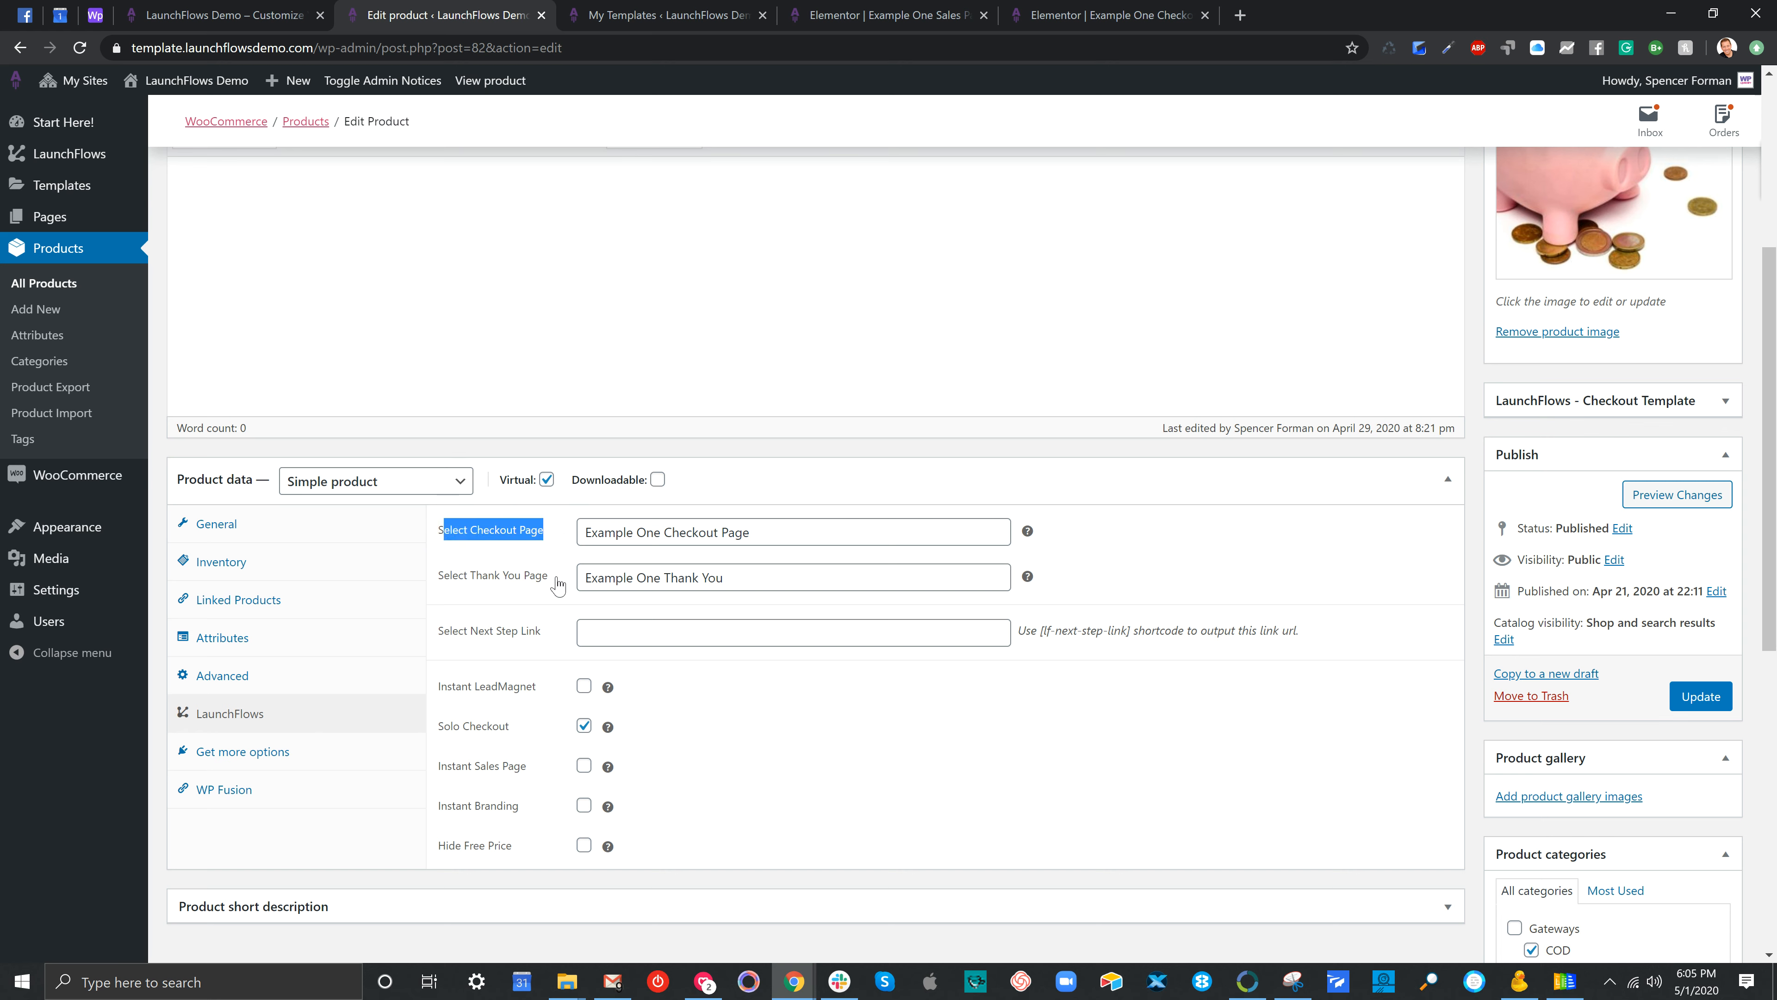
left_click_drag(551, 581, 450, 583)
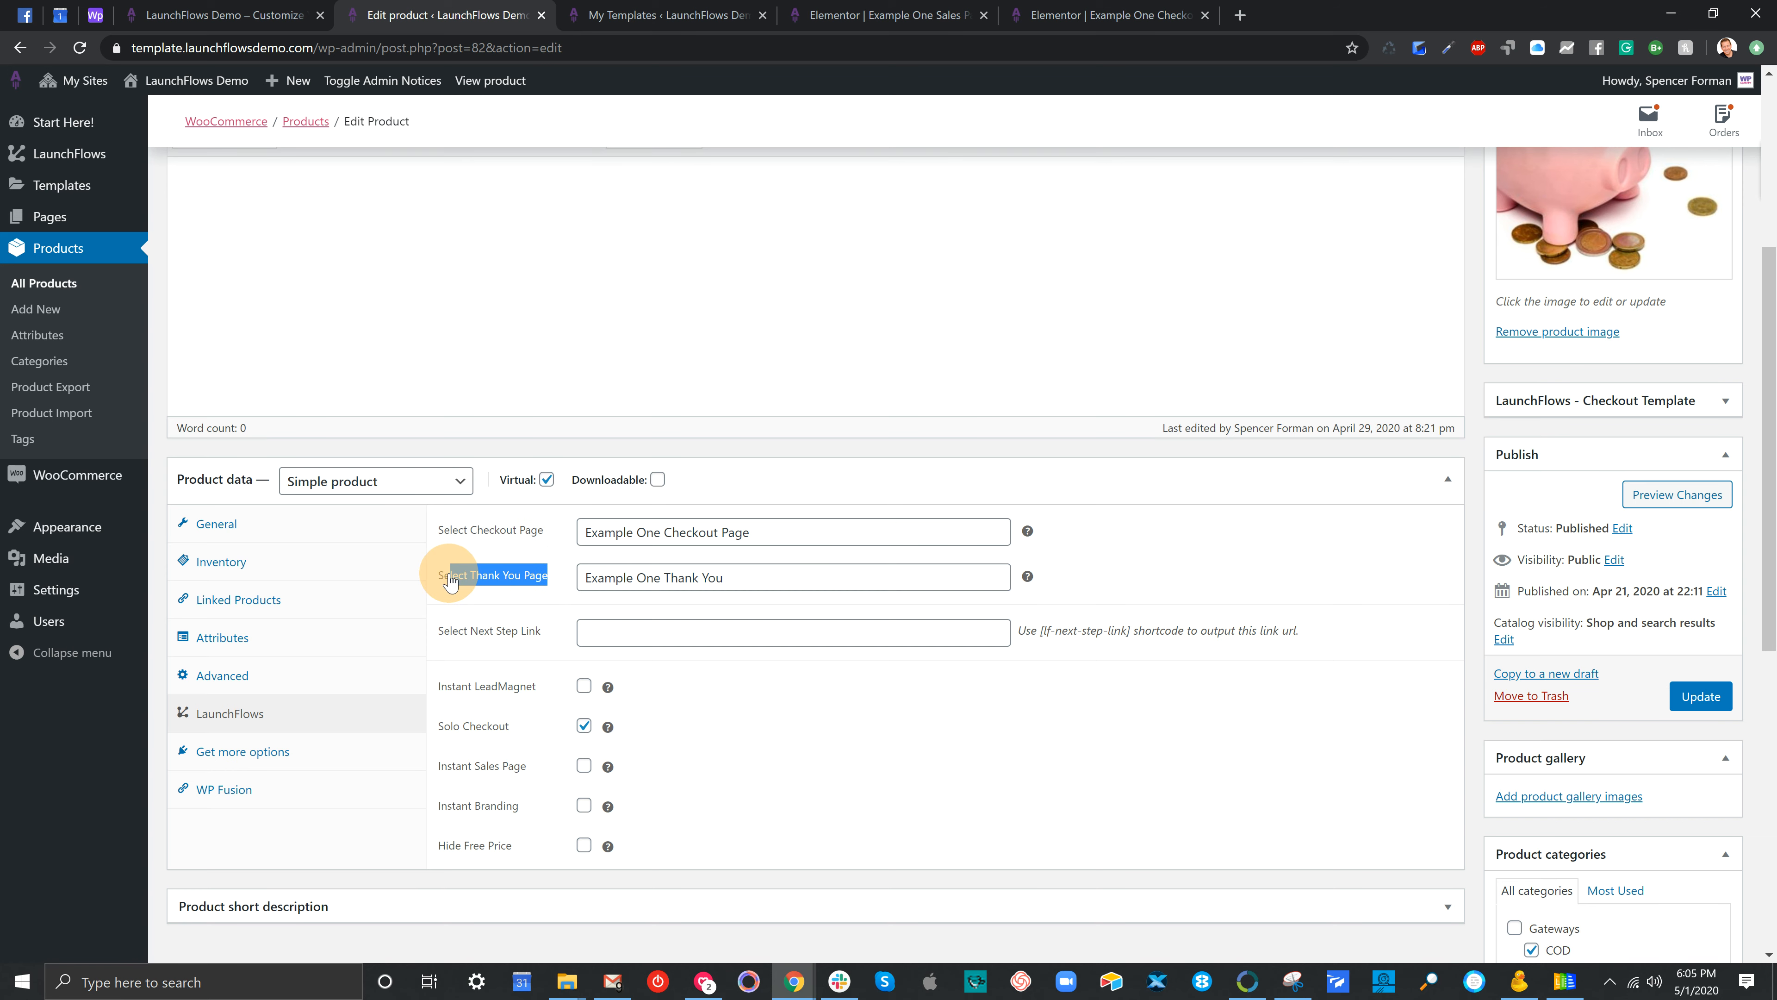
scroll(529, 585, "down", 1)
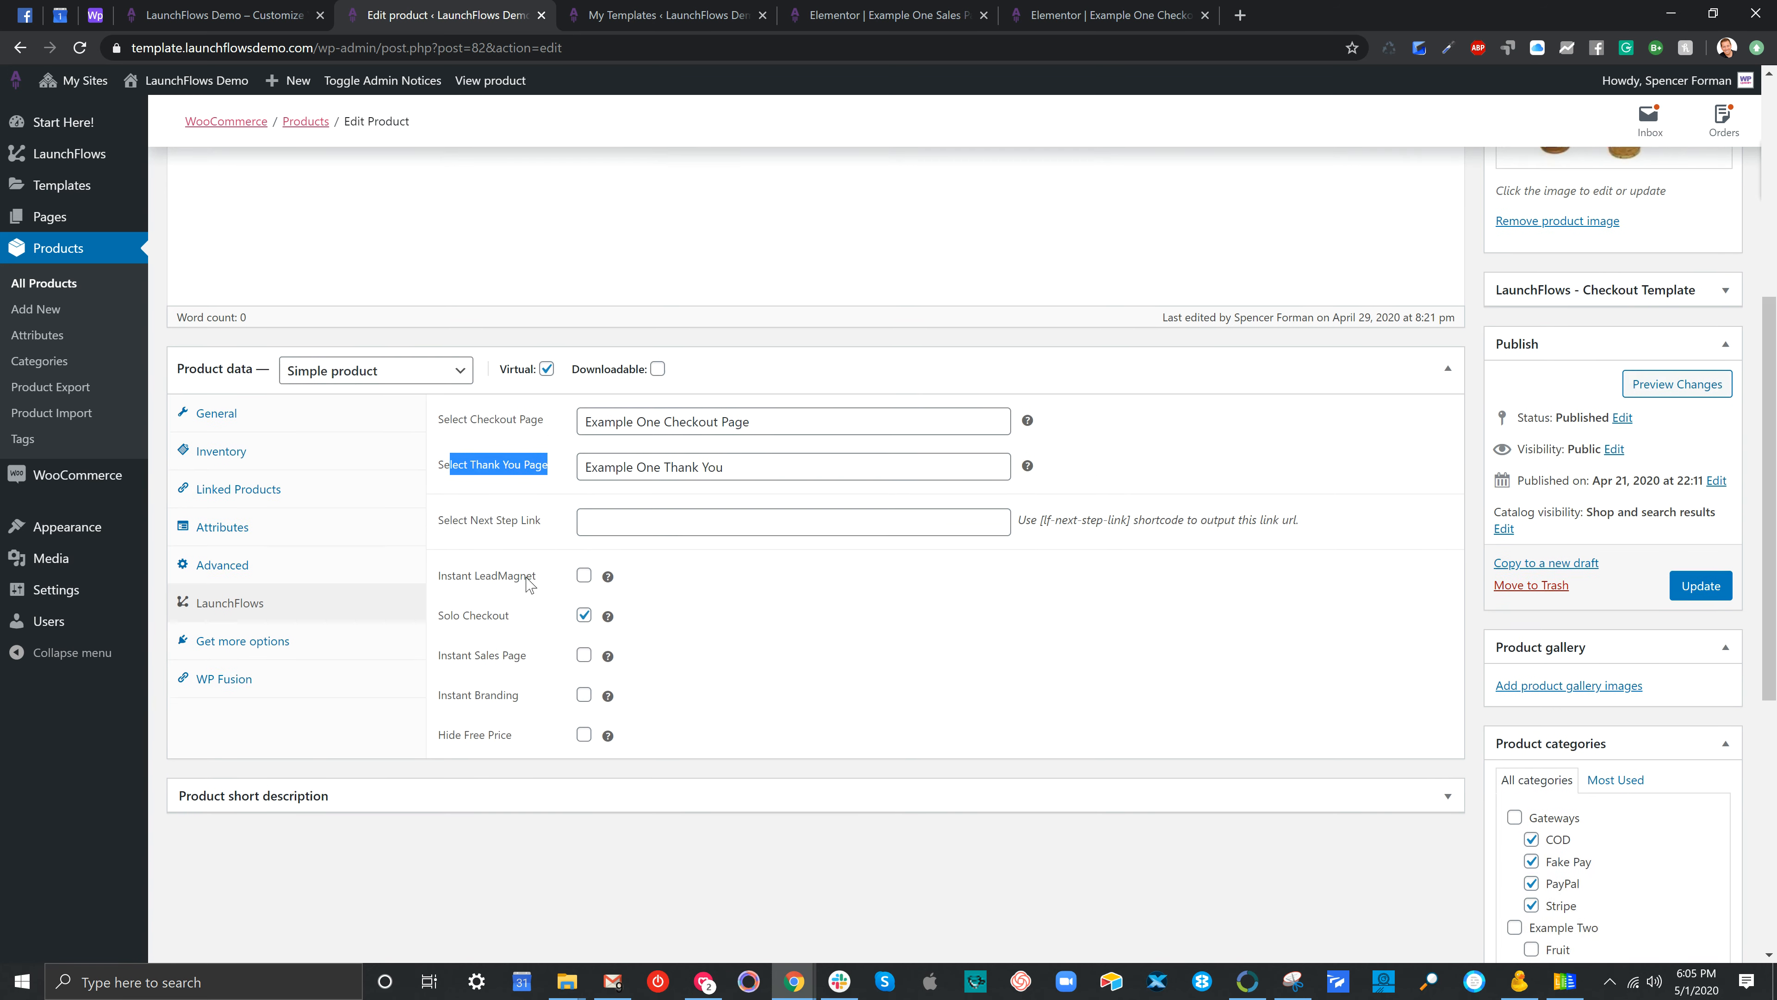
left_click_drag(515, 541, 438, 540)
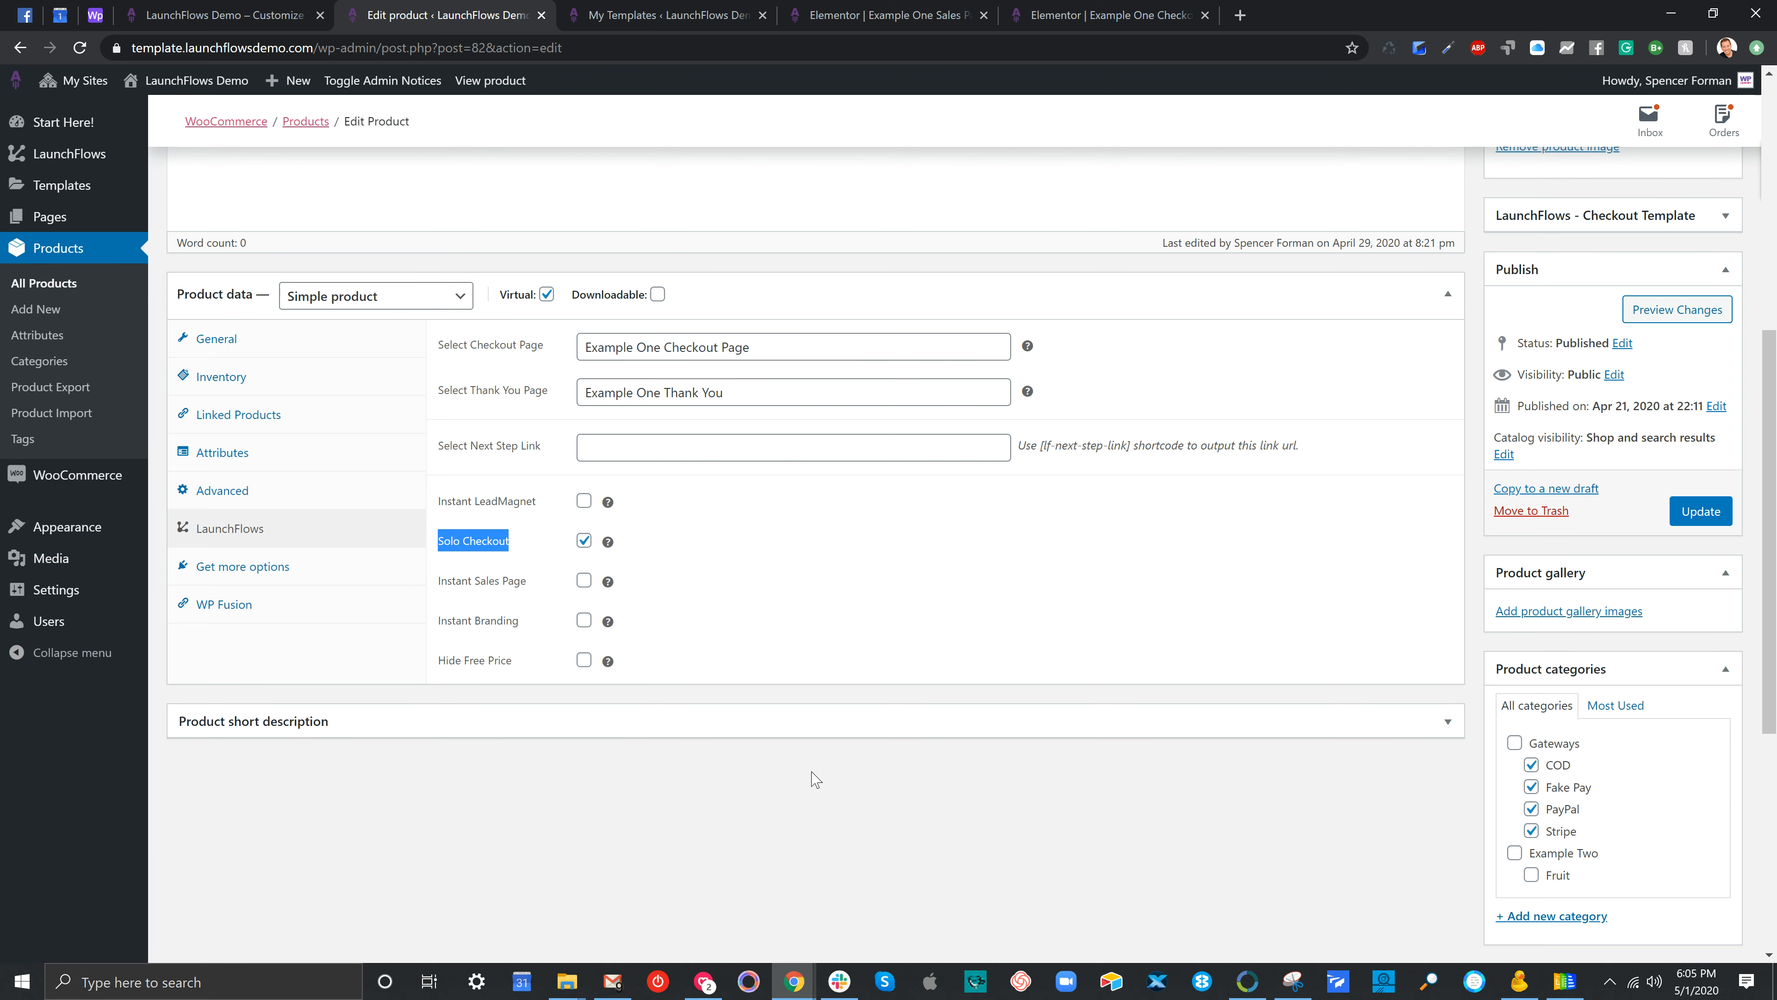
scroll(1200, 746, "up", 6)
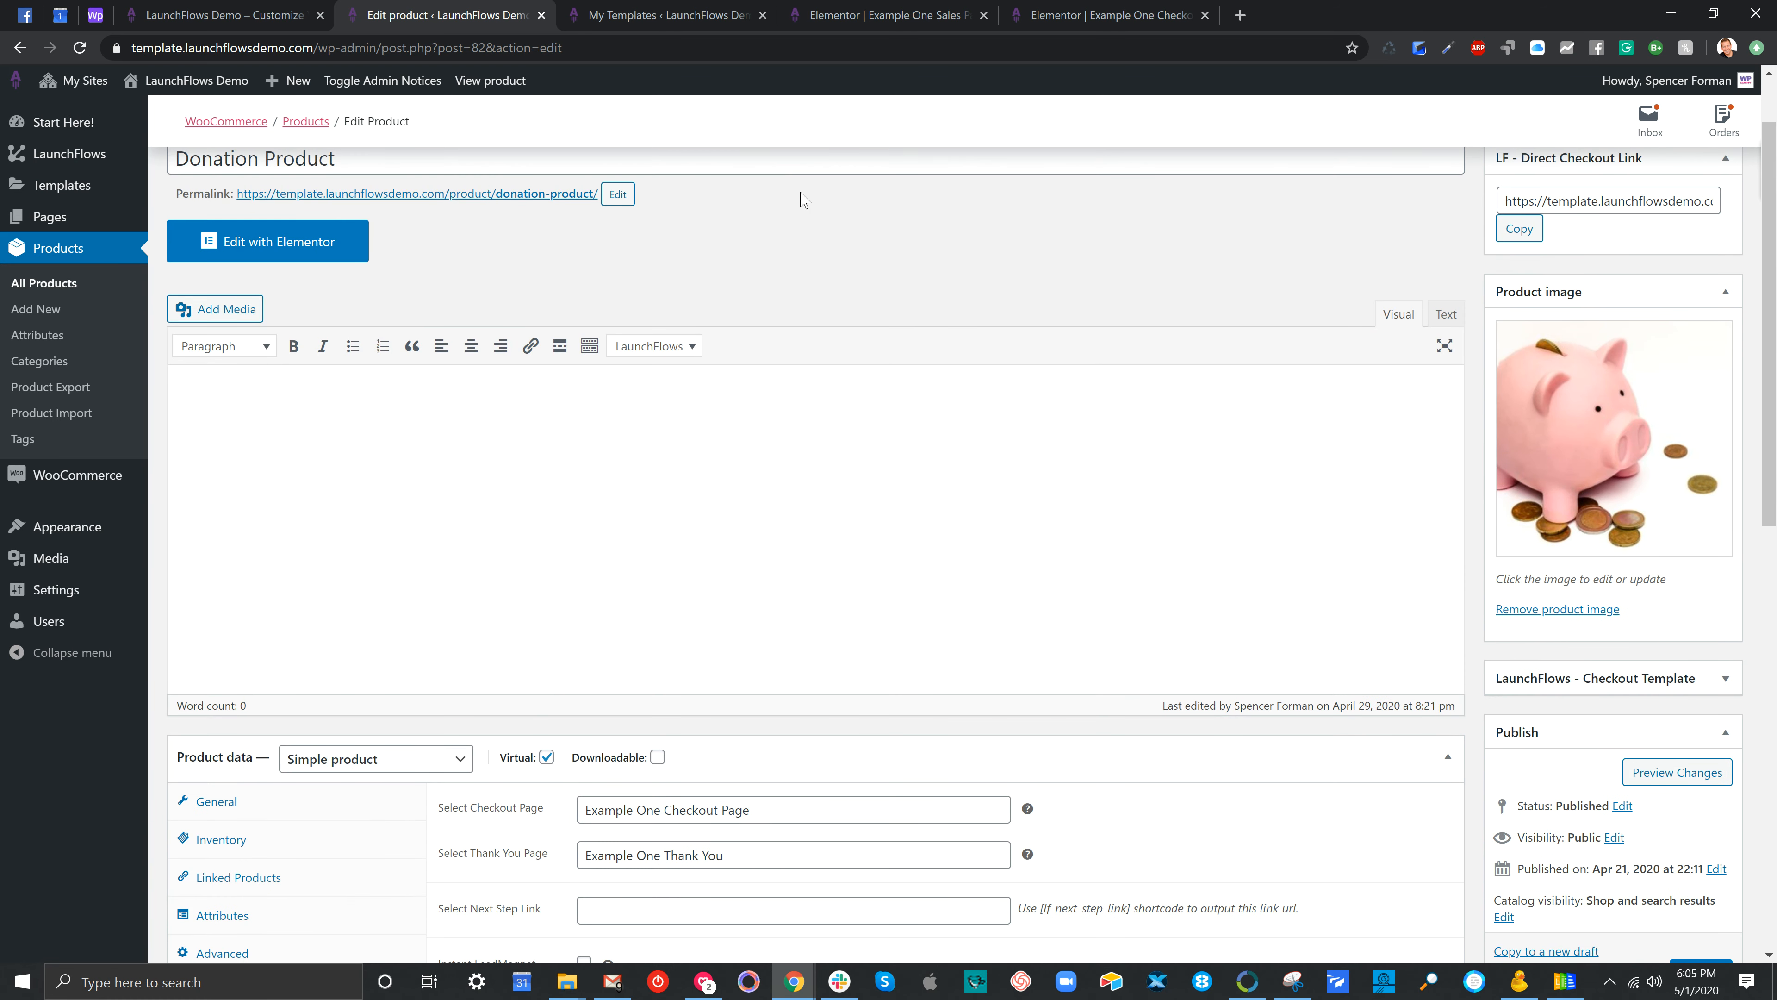
Show the My Templates list with the Example One sales page and checkout layouts
left_click(702, 14)
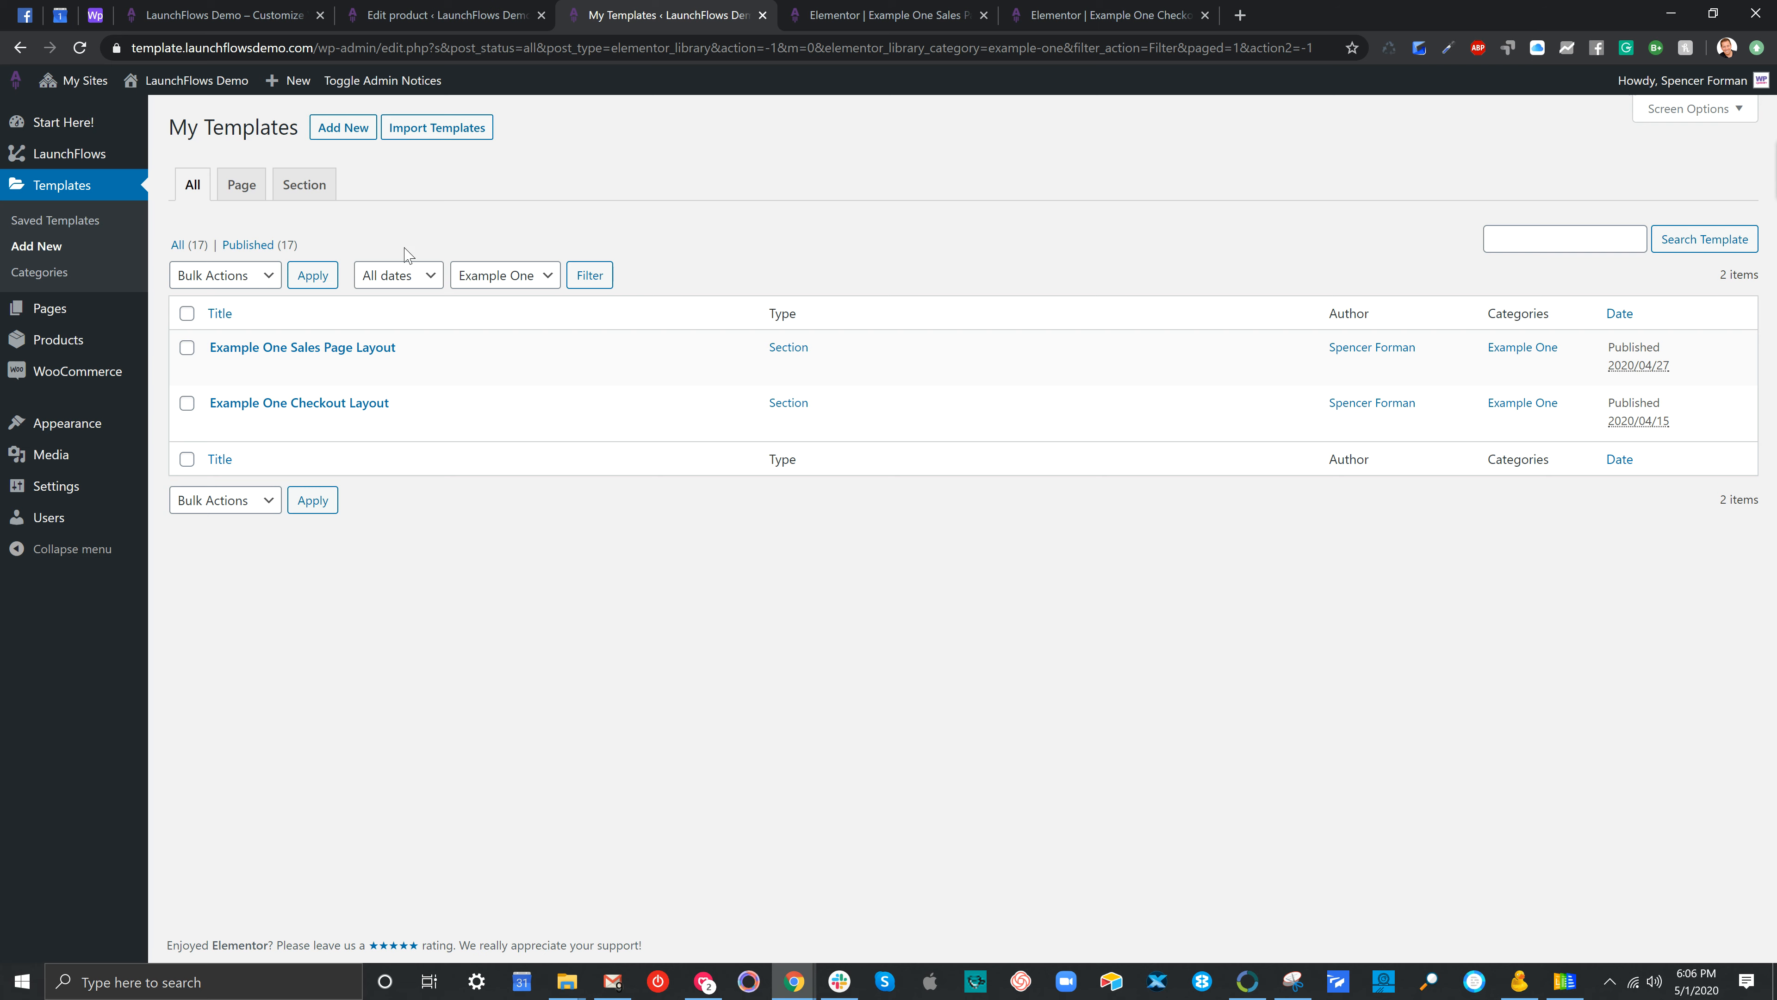
Copy the Donation Product's LF - Direct Checkout Link and return to the Example One sales page editor
left_click(846, 15)
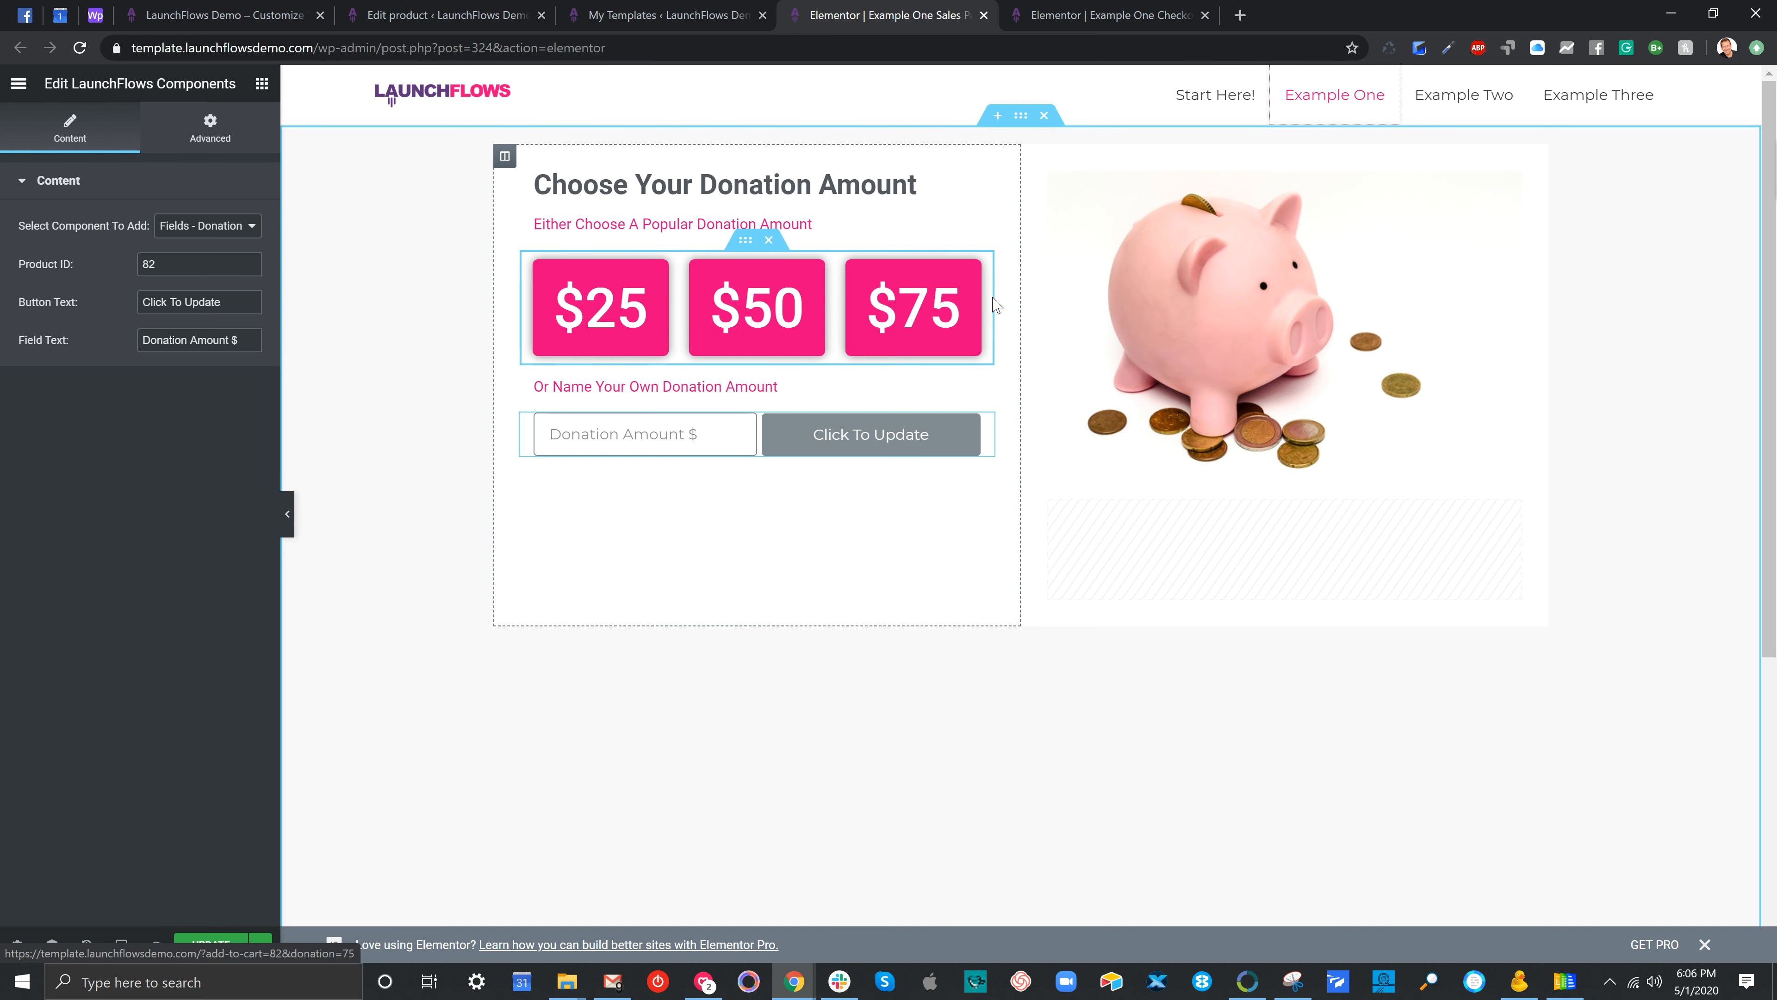
left_click(521, 13)
left_click(1530, 231)
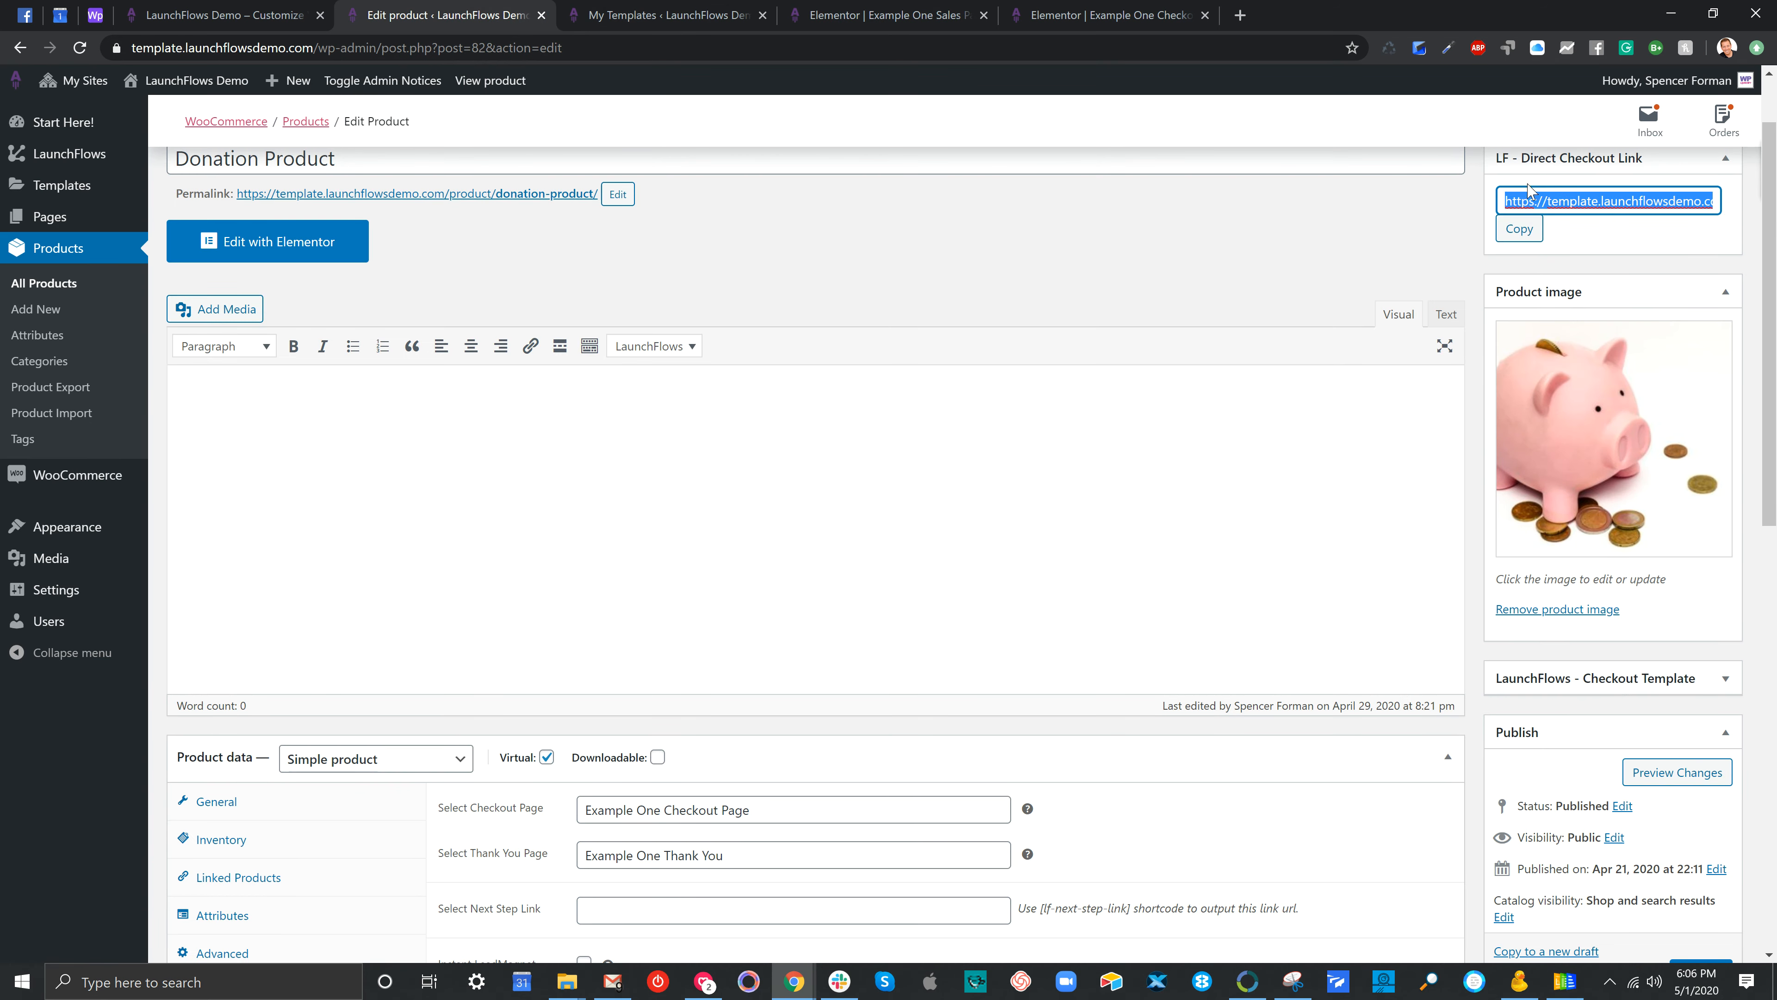
left_click(909, 16)
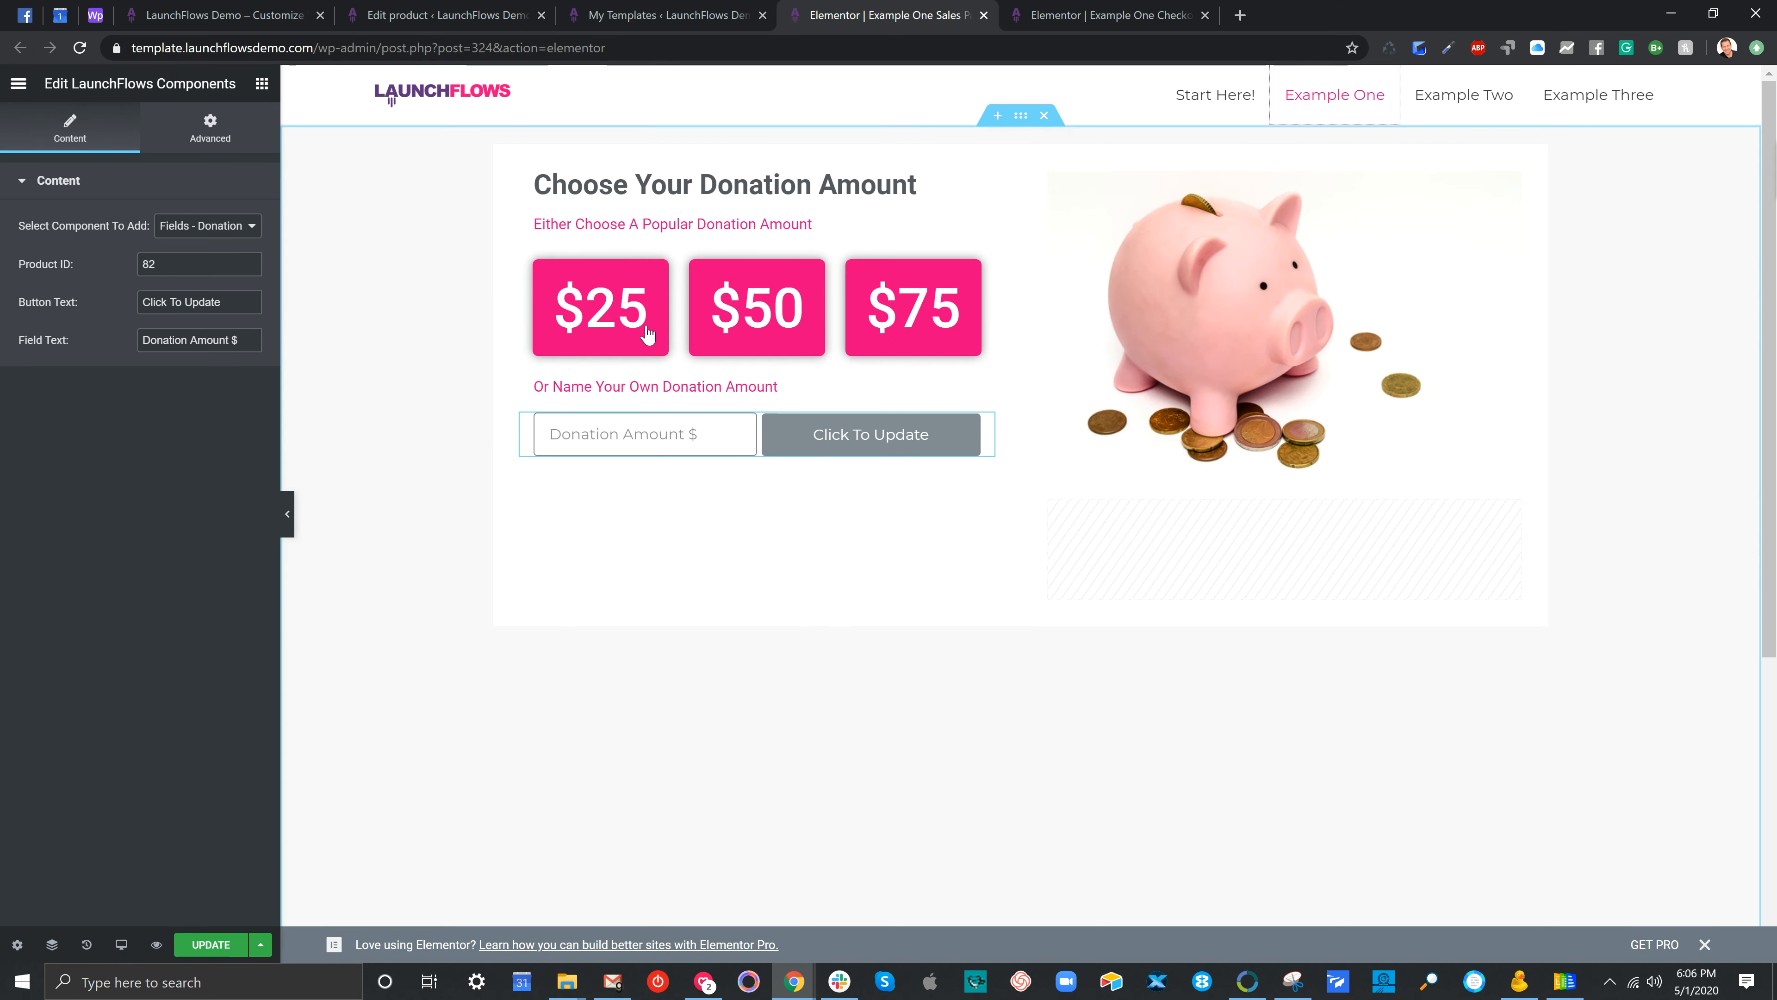
left_click(630, 309)
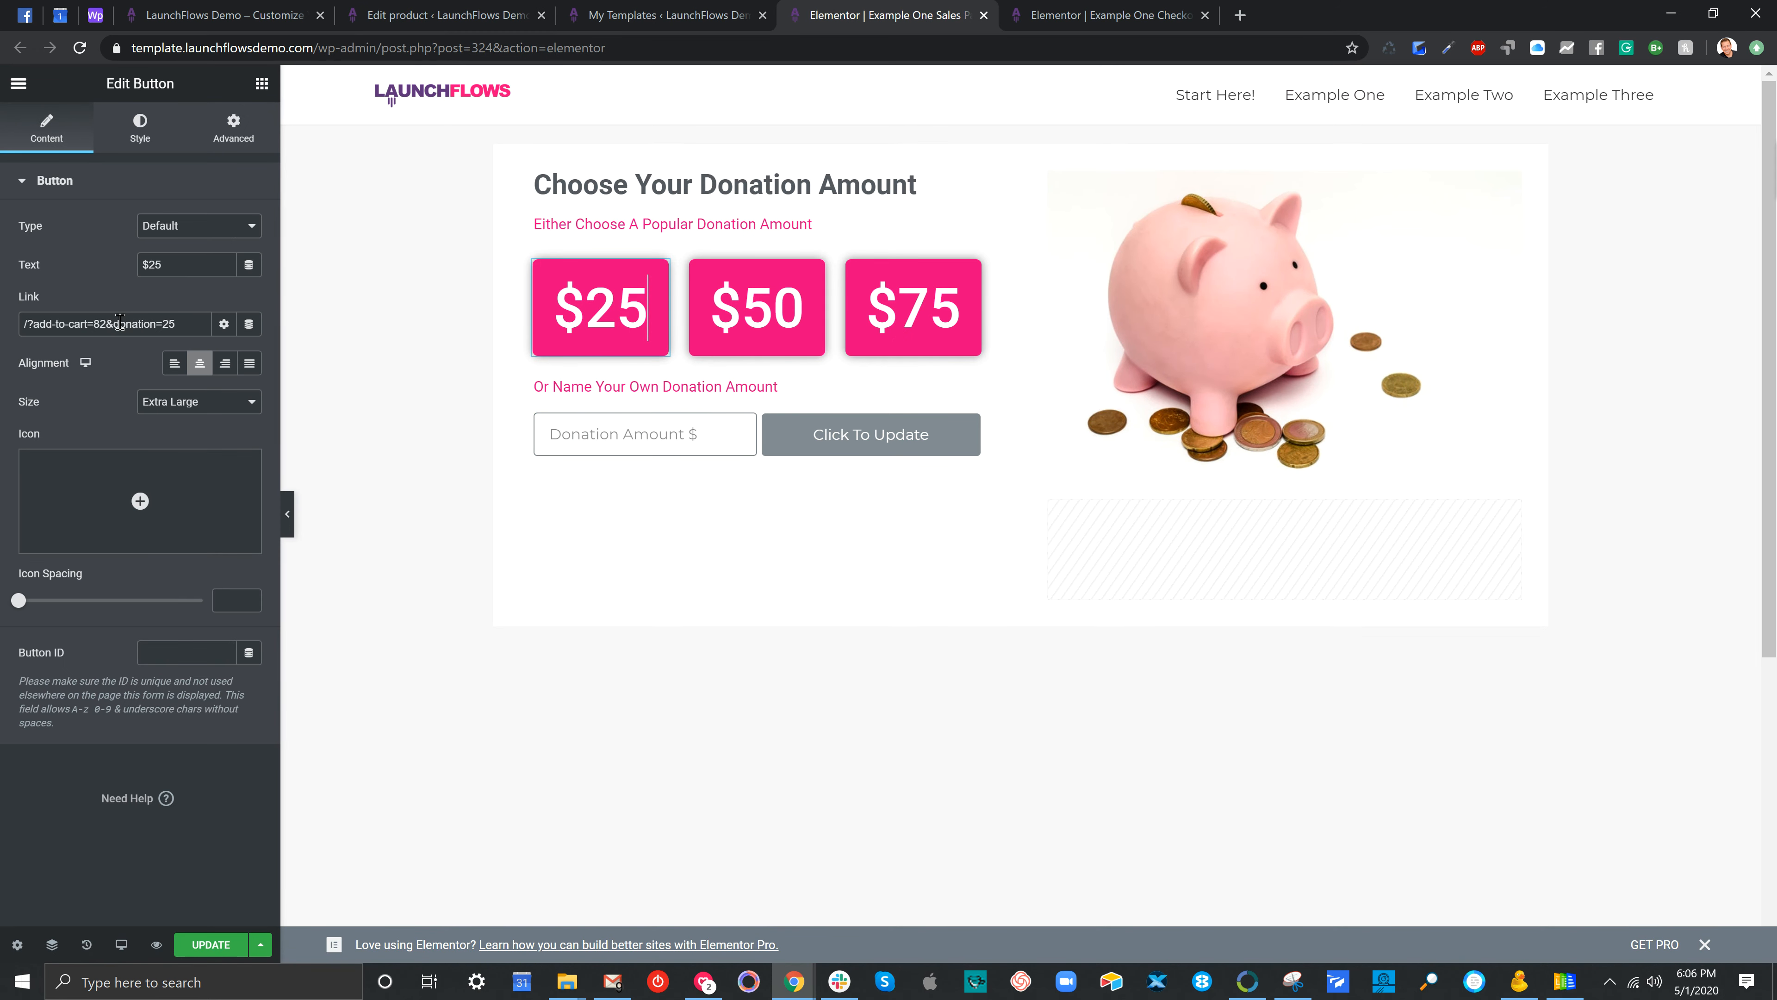
left_click_drag(107, 324, 190, 324)
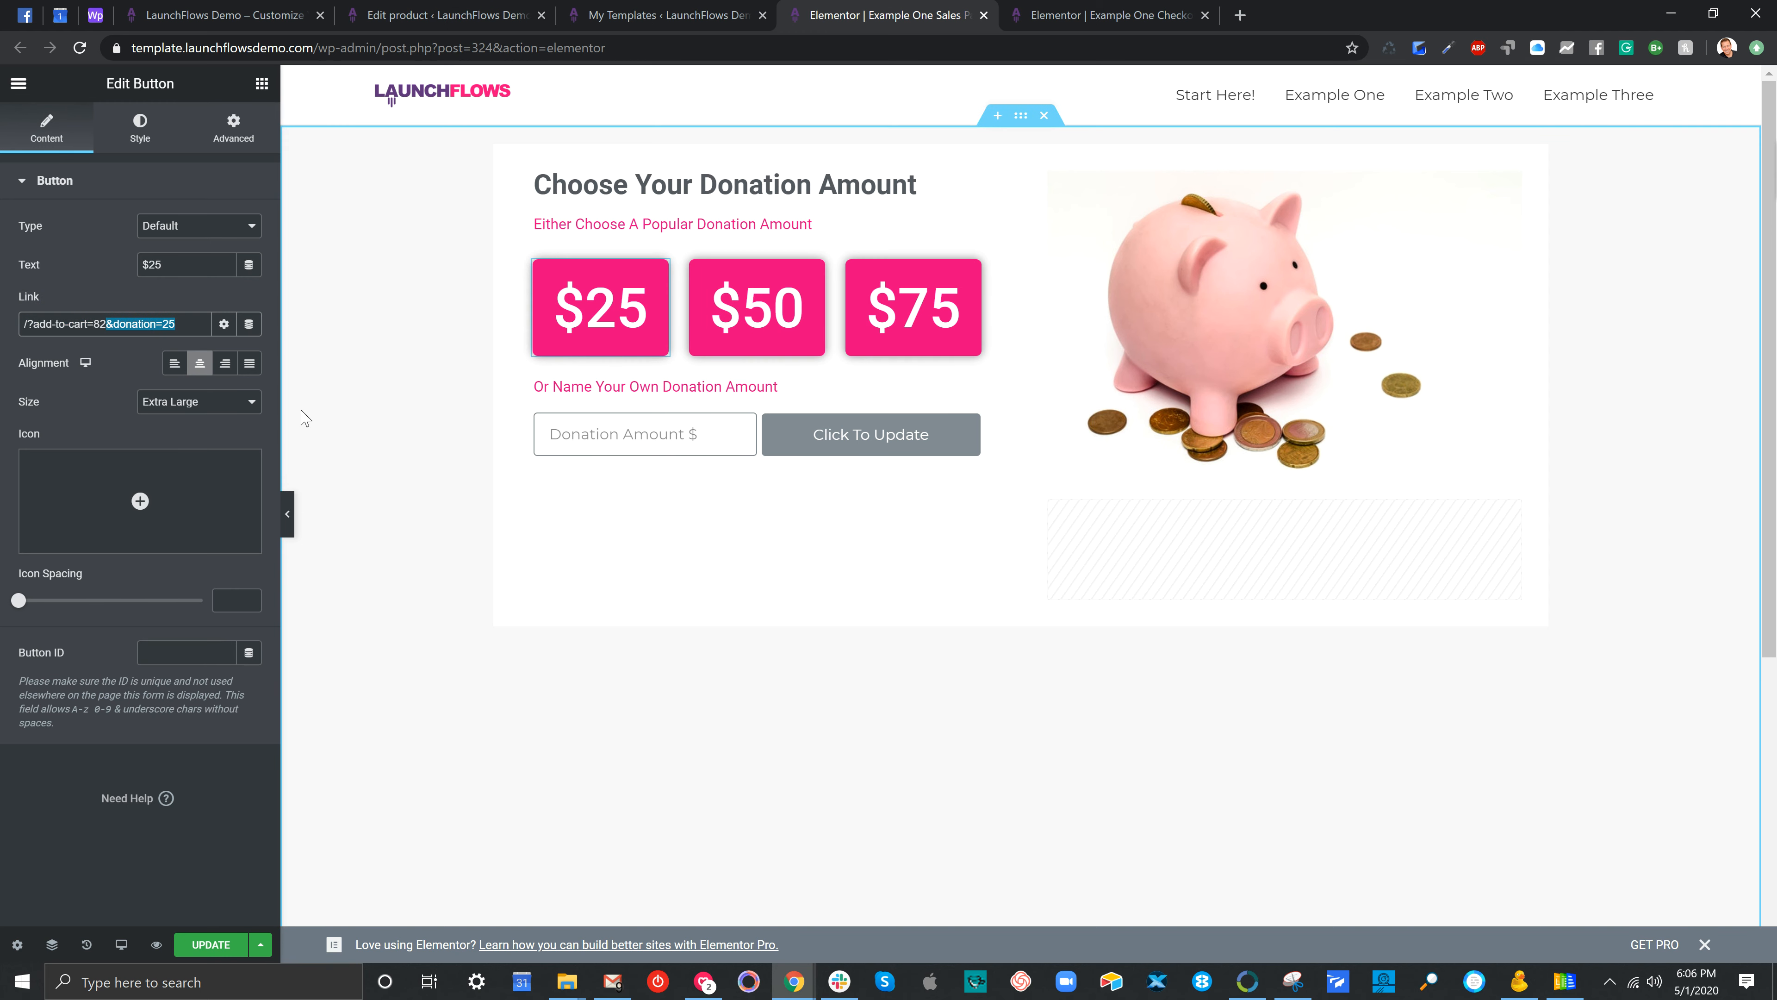
left_click(765, 301)
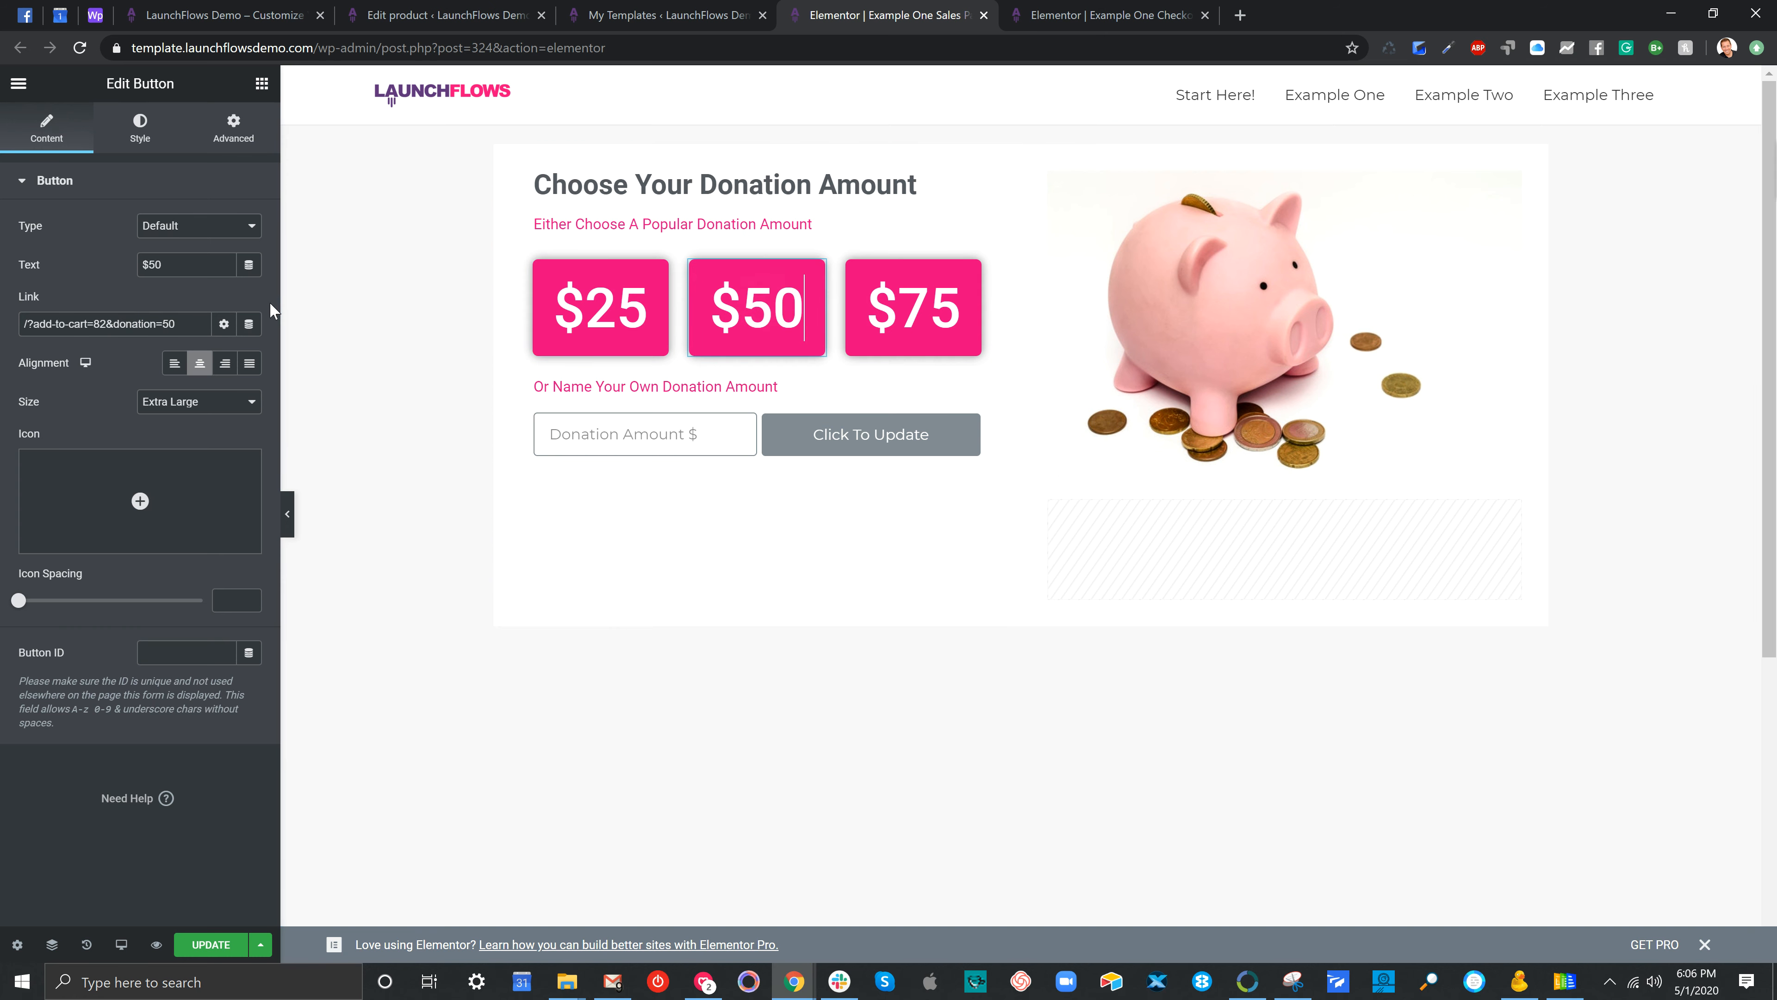
left_click_drag(106, 324, 179, 323)
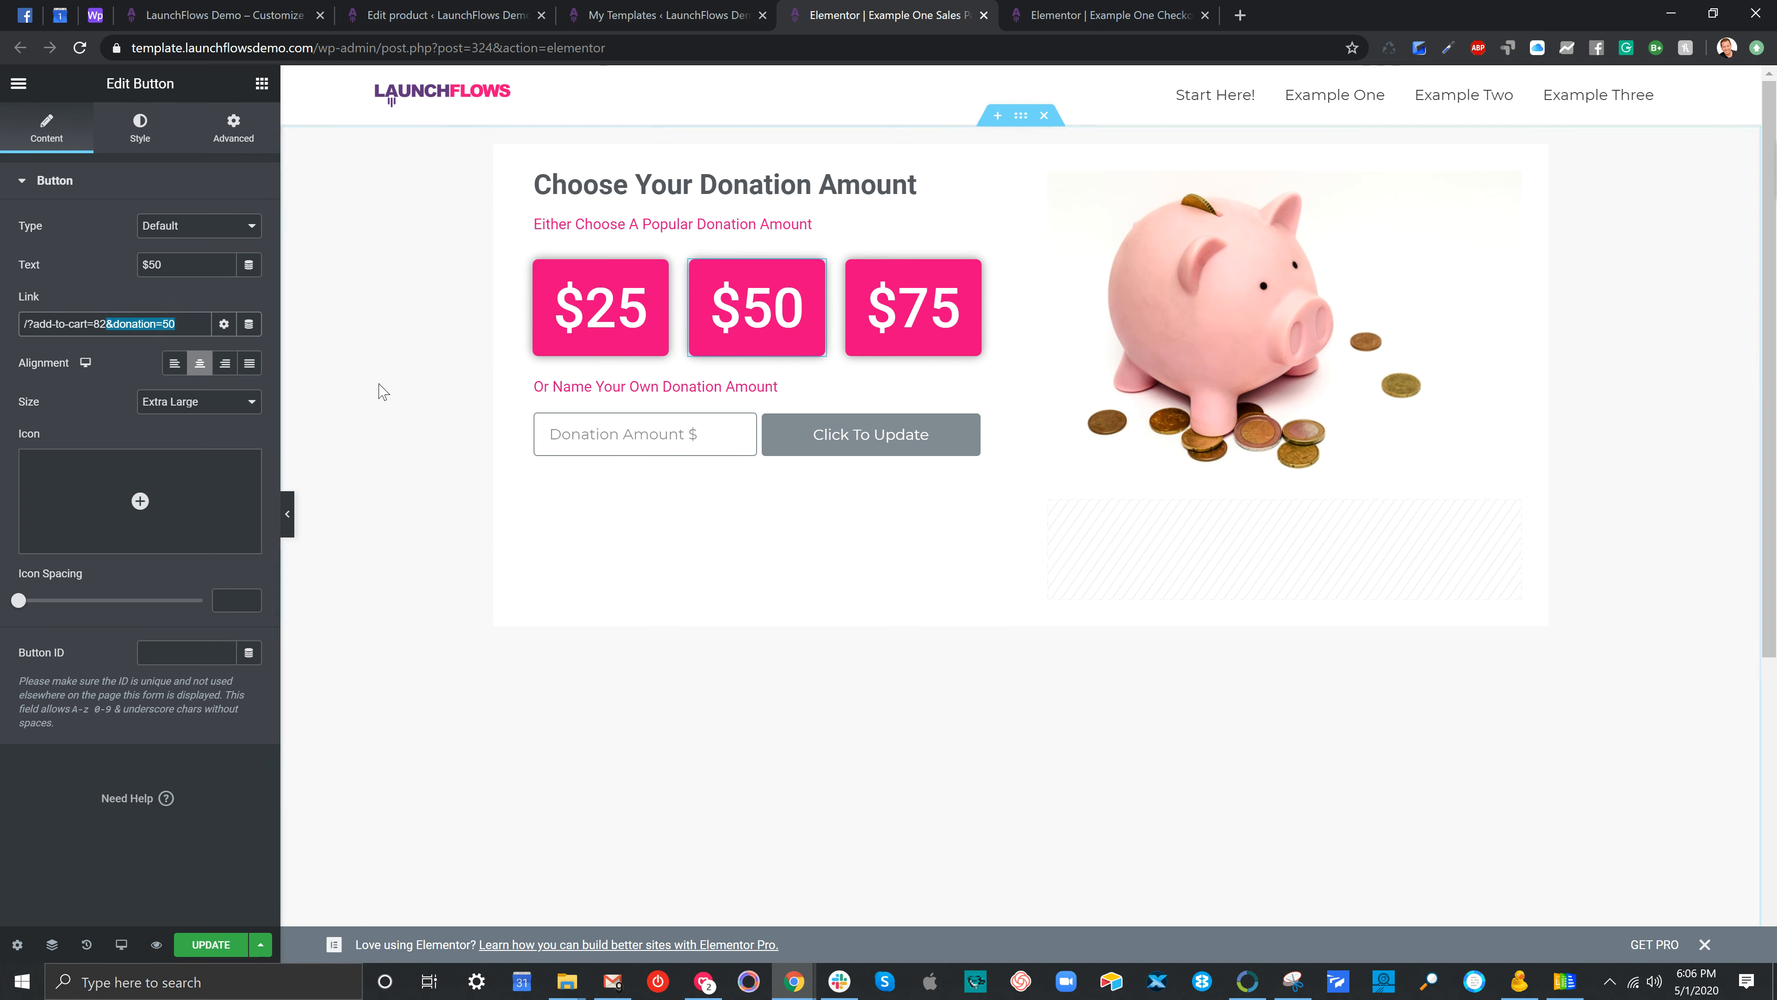
left_click(905, 312)
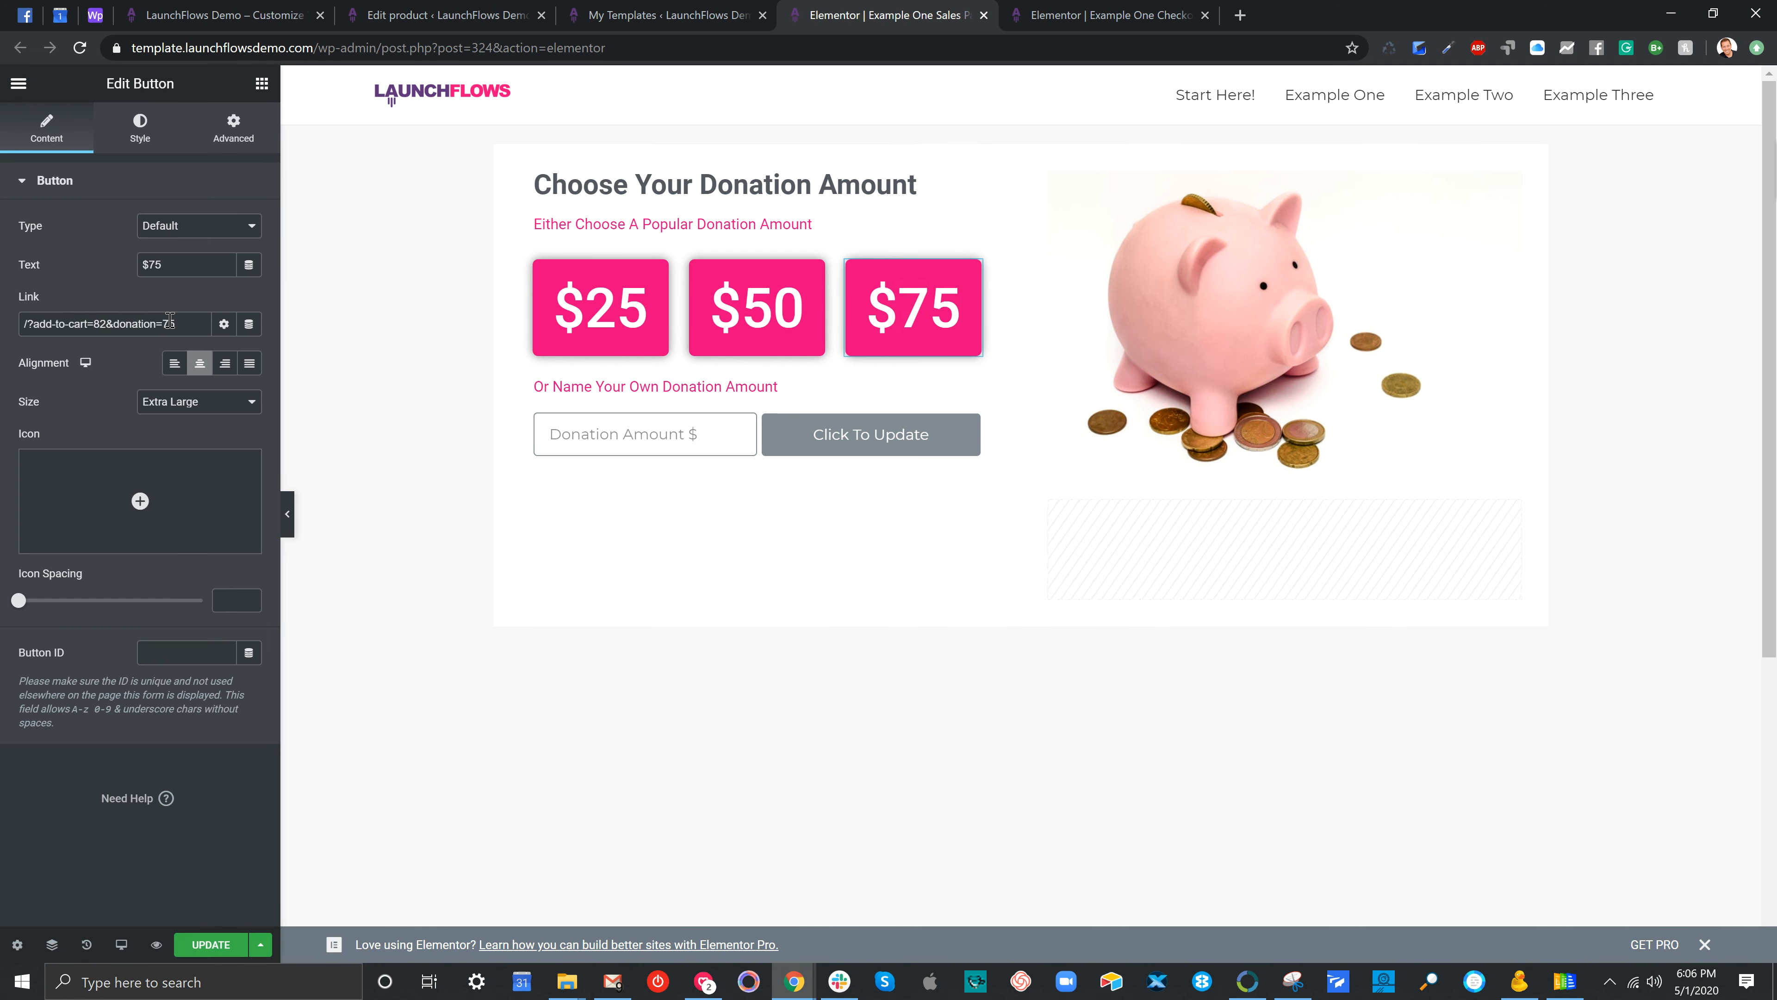
left_click_drag(108, 324, 175, 322)
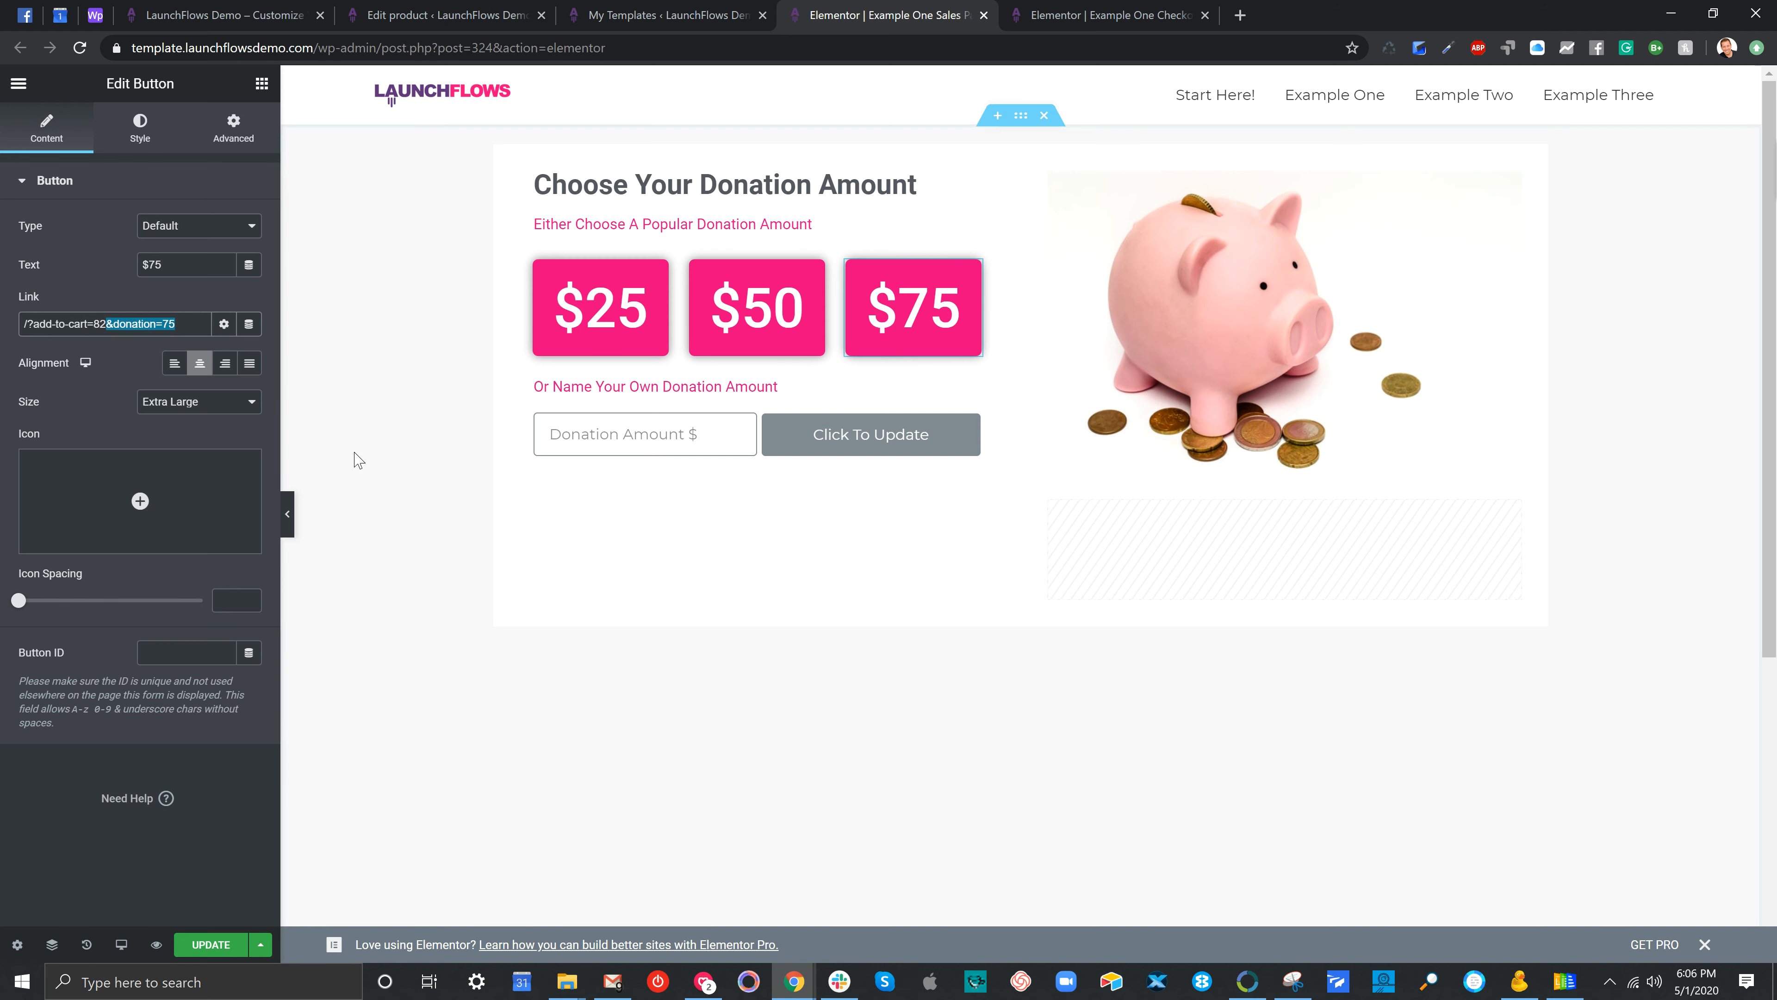
left_click(412, 467)
left_click(840, 430)
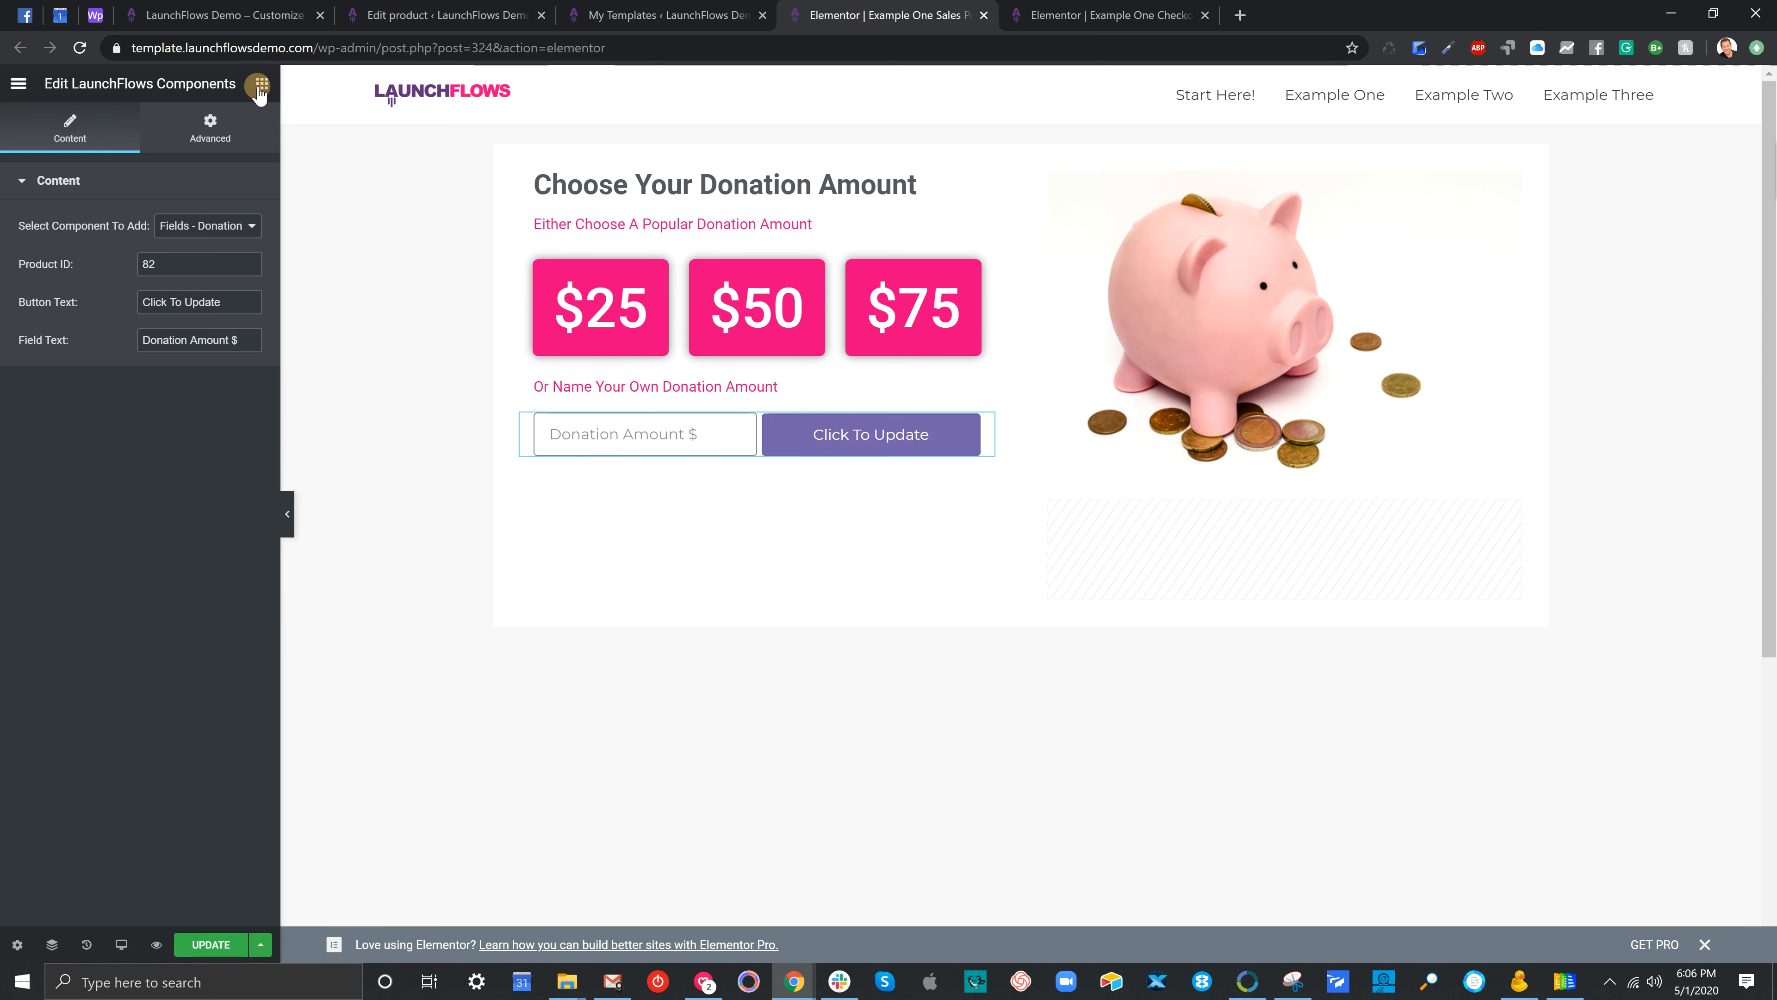
Drop a LaunchFlows Components widget below the donation field and set it to Fields - Donation Form
left_click(261, 84)
left_click(172, 155)
type("laucnhf")
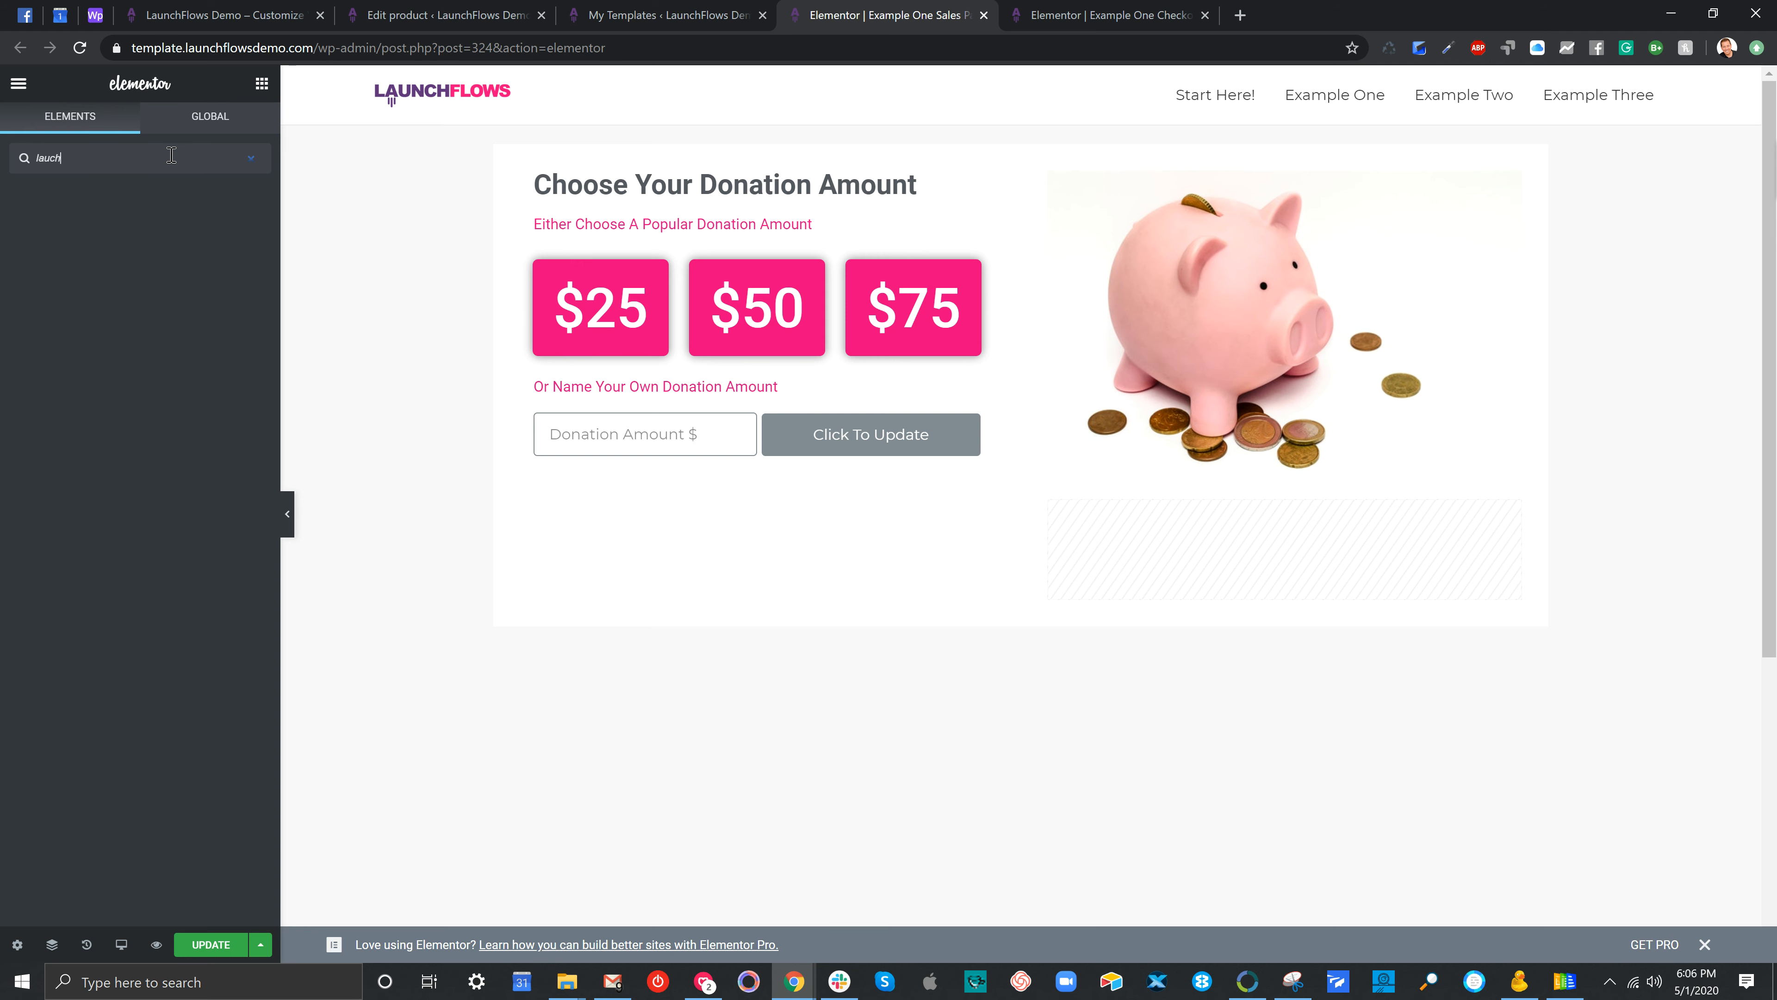
key("BackSpace")
key("BackSpace")
type("cn")
key("BackSpace")
key("BackSpace")
type("n")
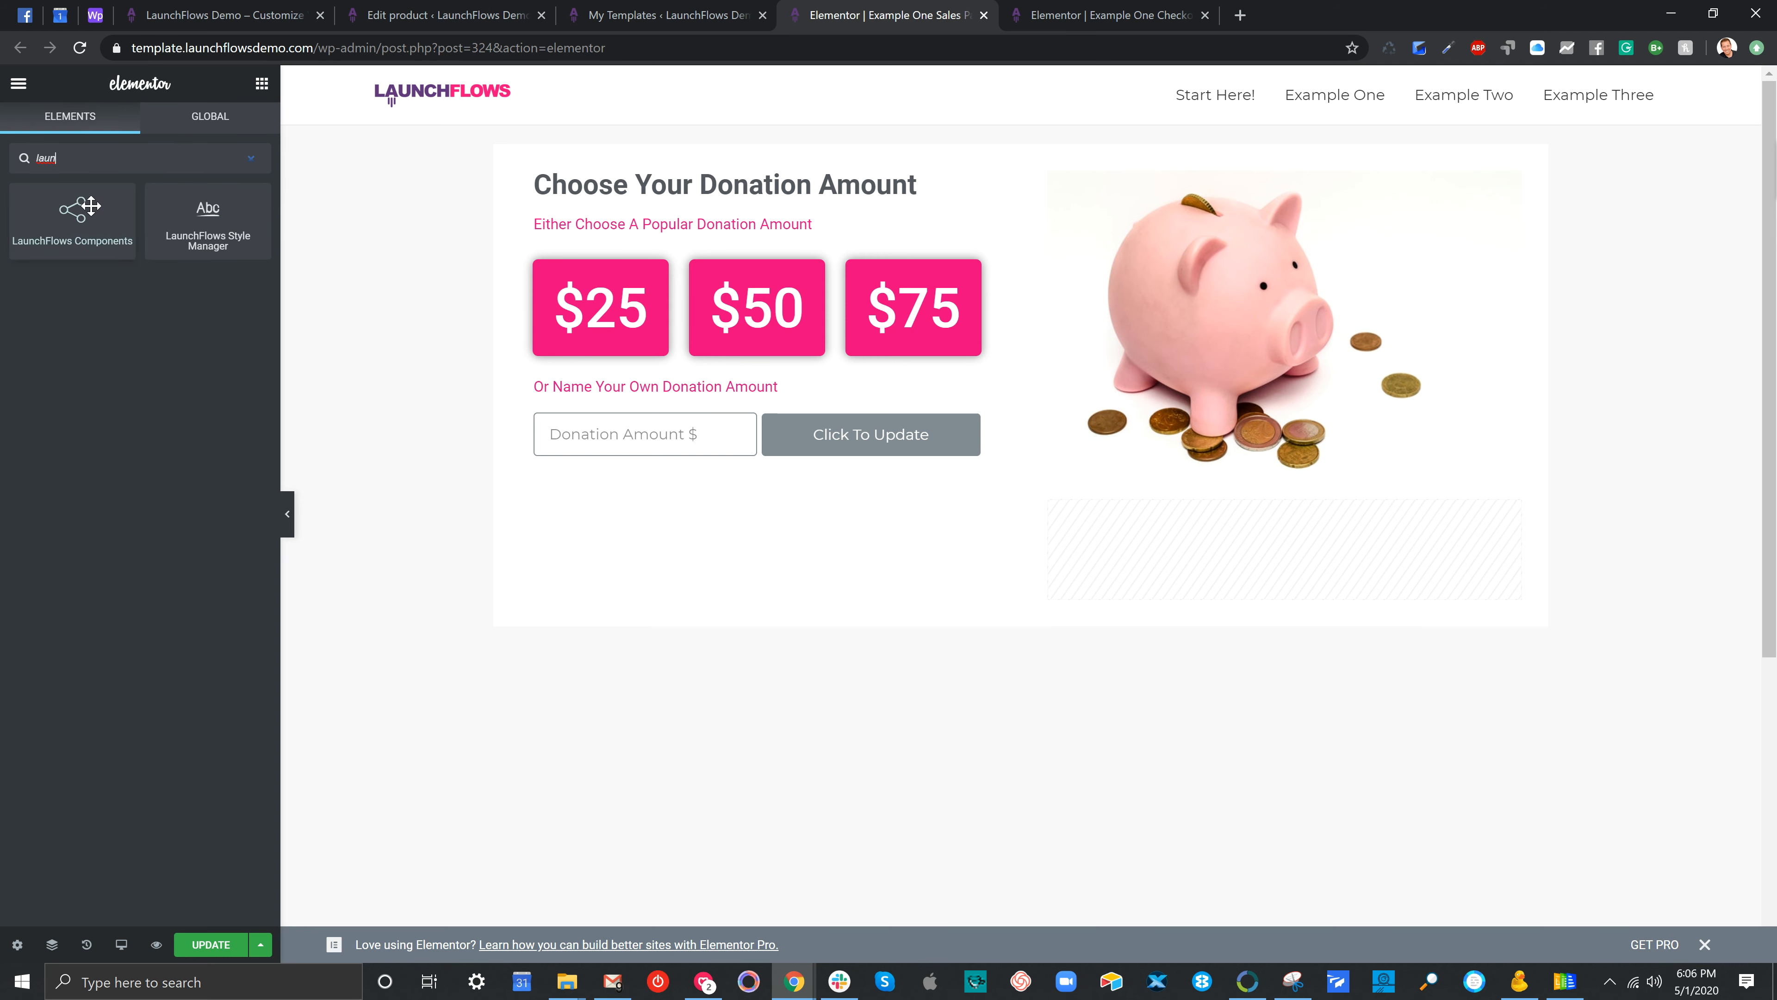
left_click_drag(73, 211, 693, 448)
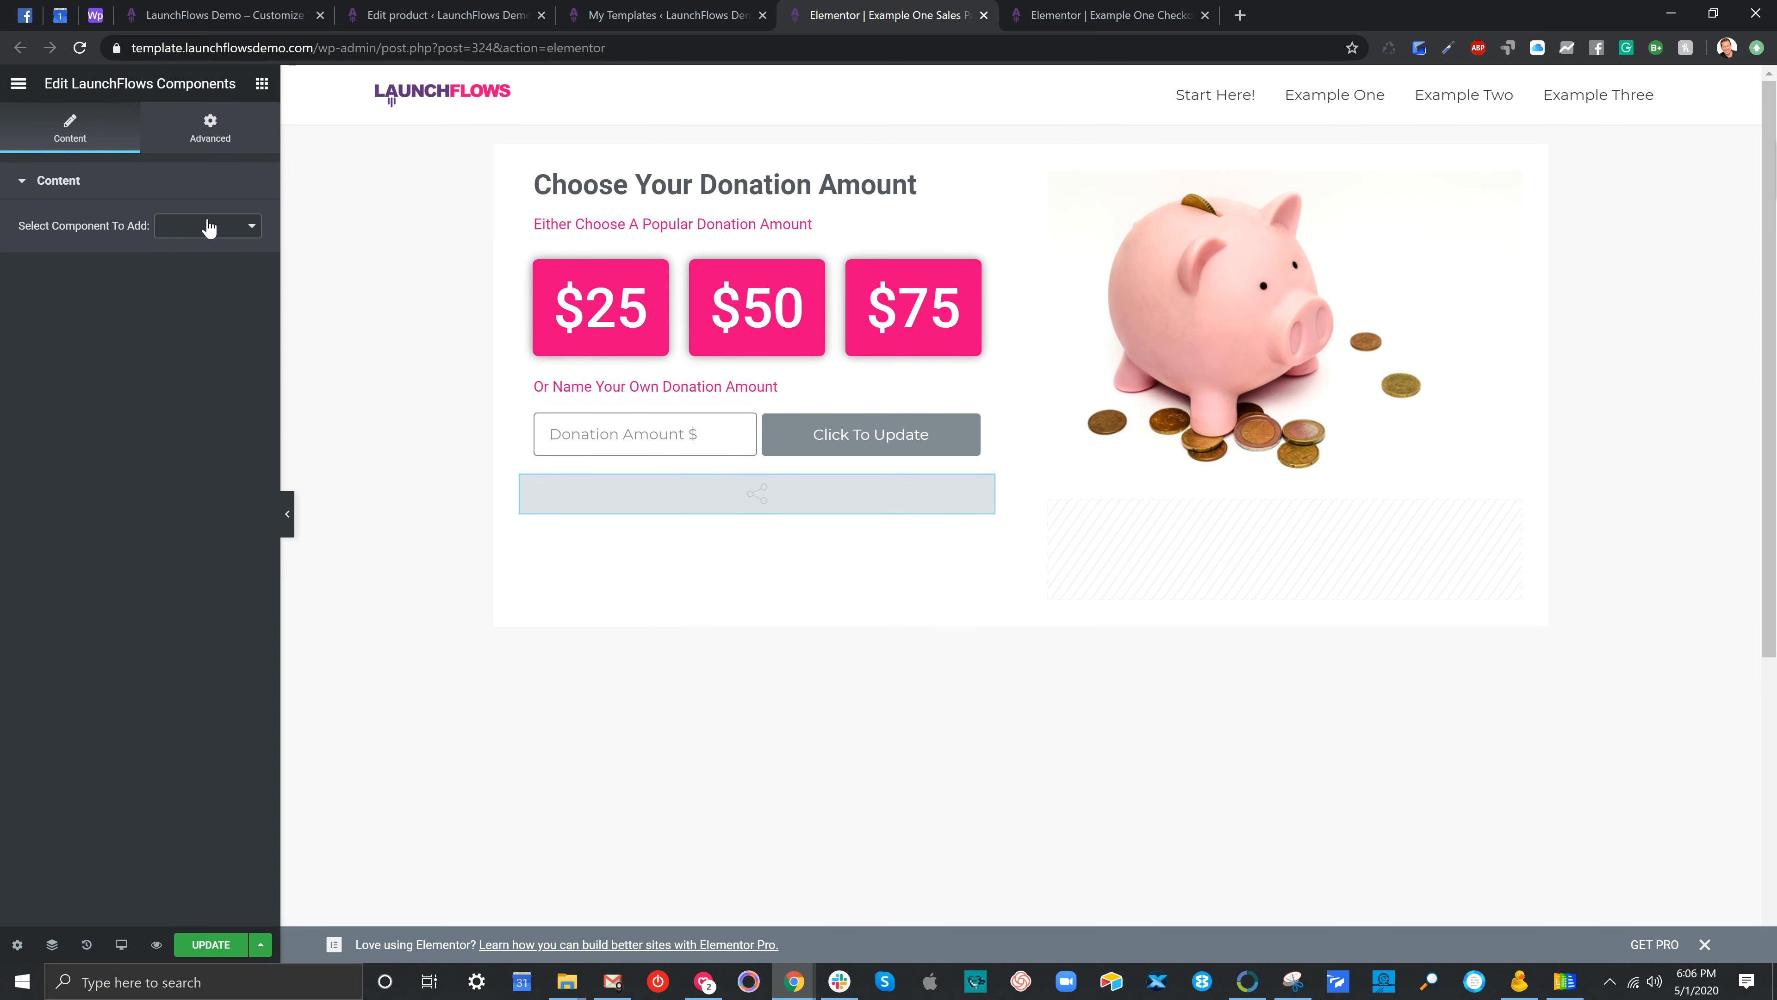
left_click(208, 225)
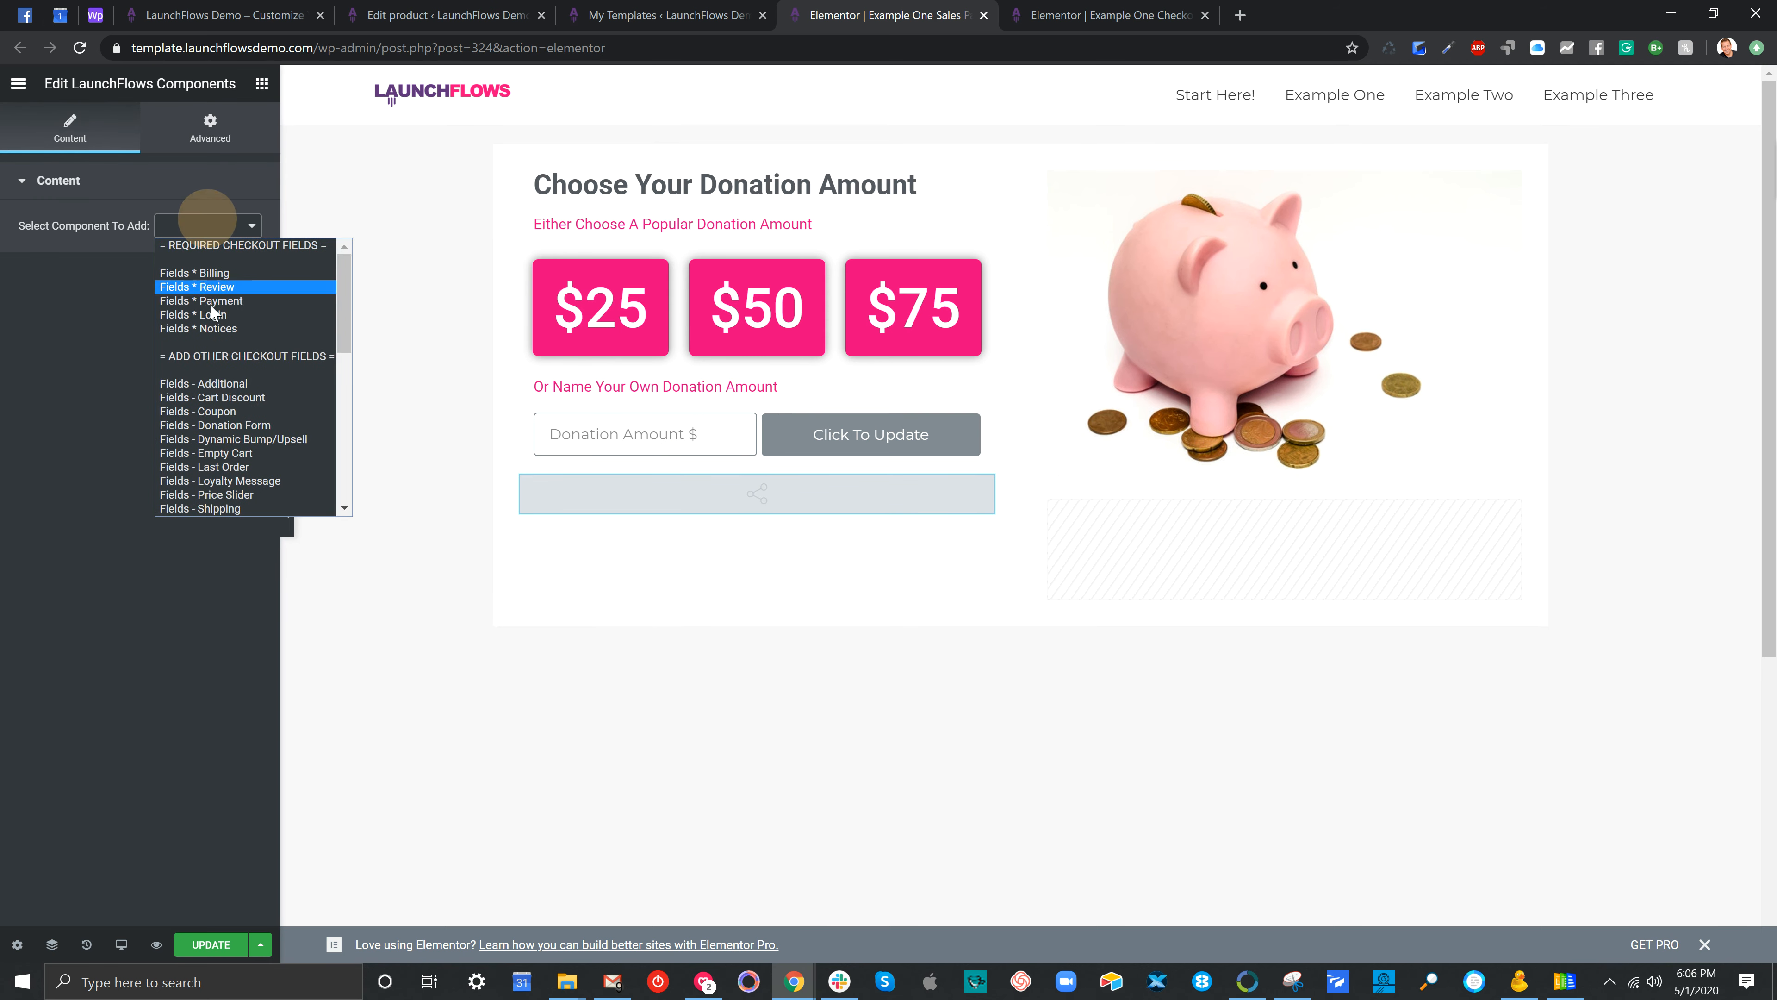
left_click(243, 427)
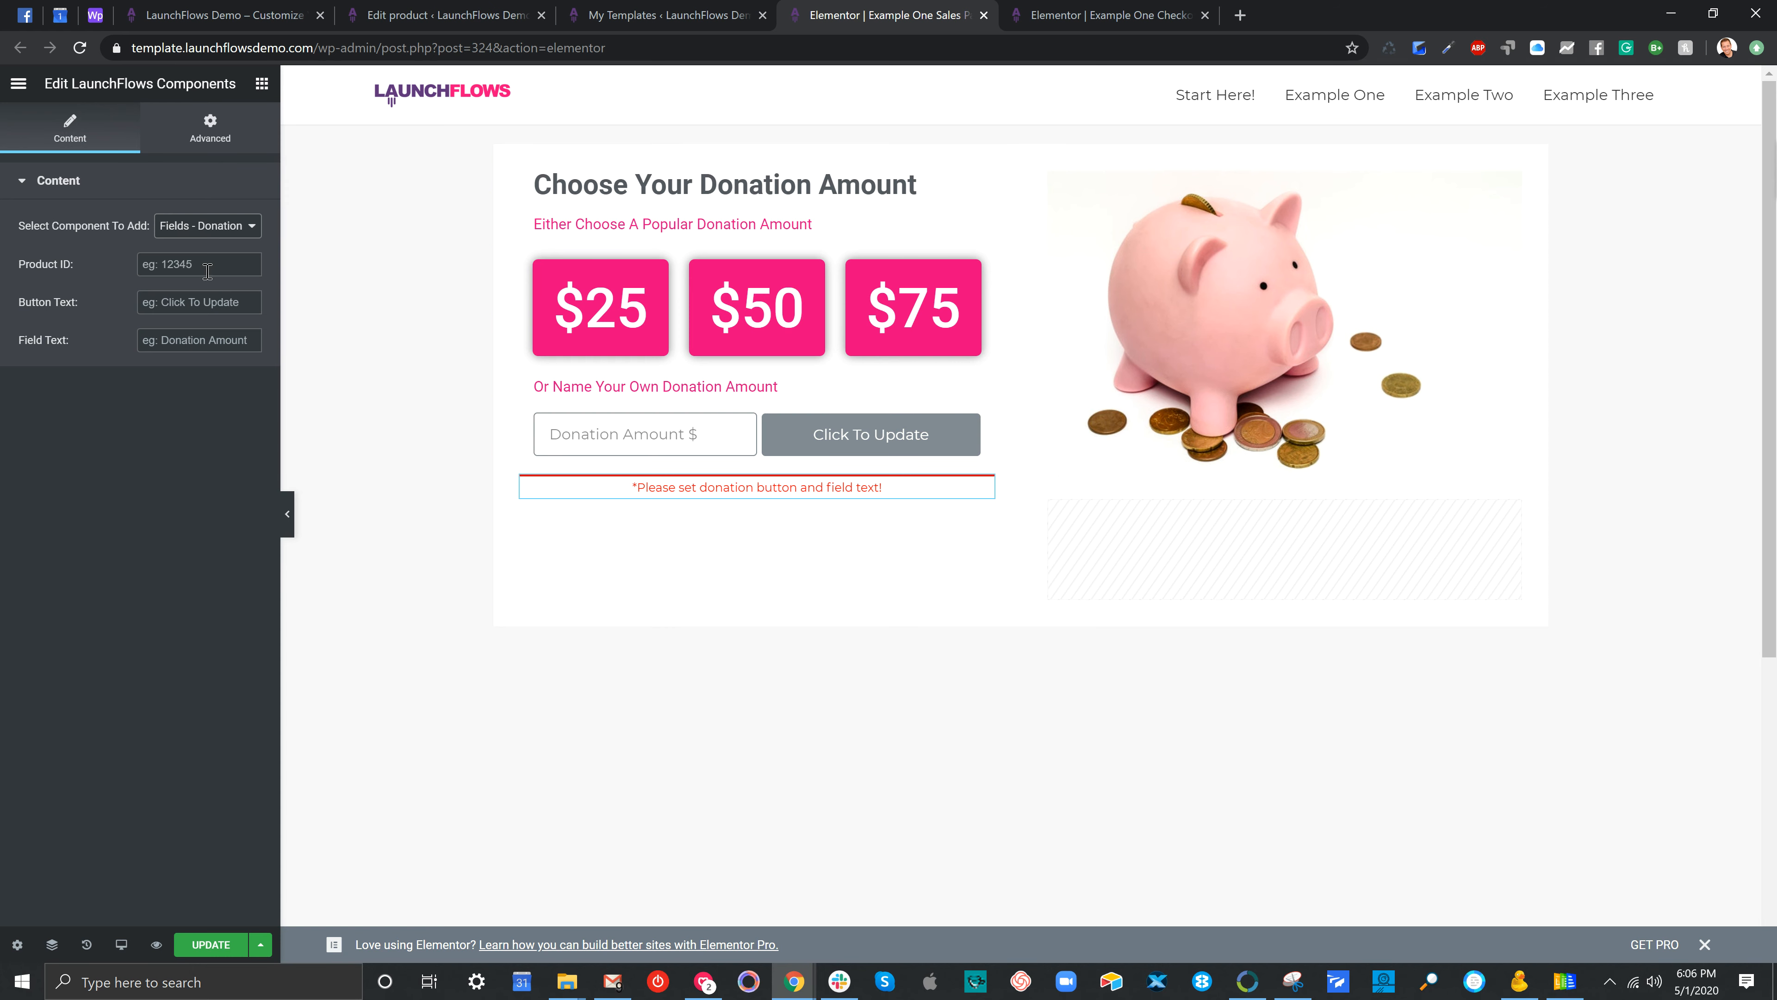
Fill a test donation field with product 82, 'Click This Button' and 'Donate This Amount!!', then delete it
left_click(207, 266)
type("82")
key("Tab")
type("Click This Bu")
key("Tab")
type("D")
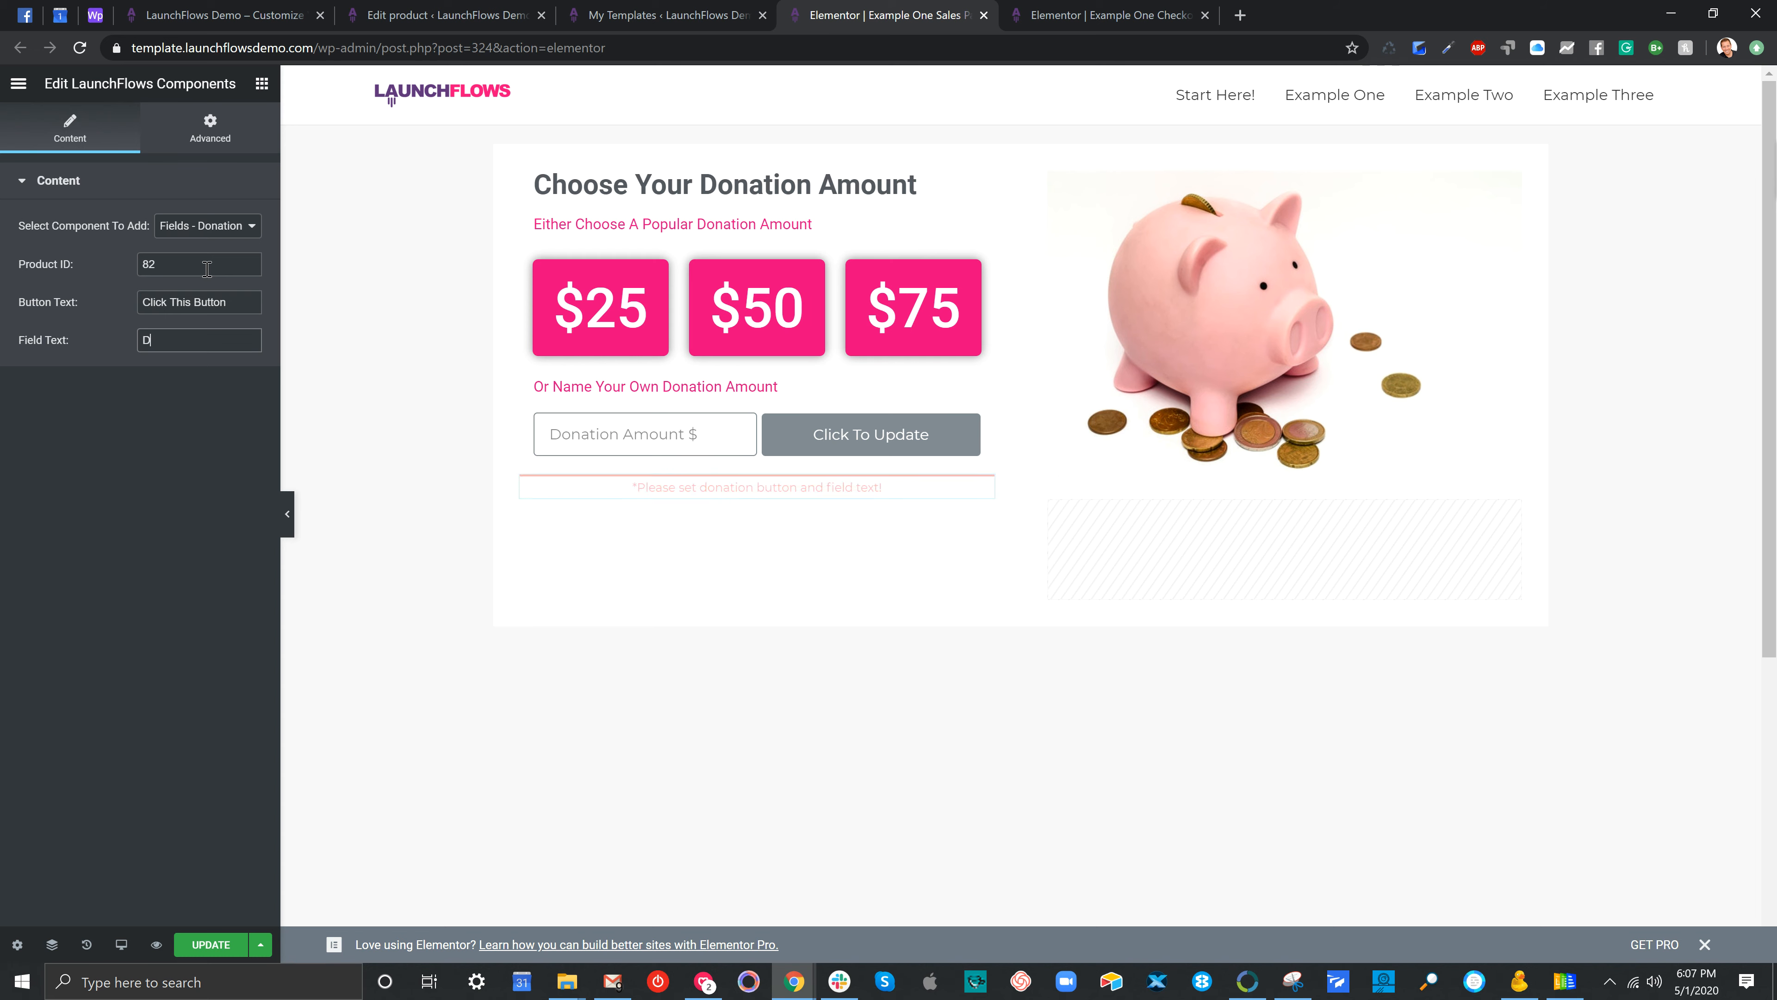
type("onate")
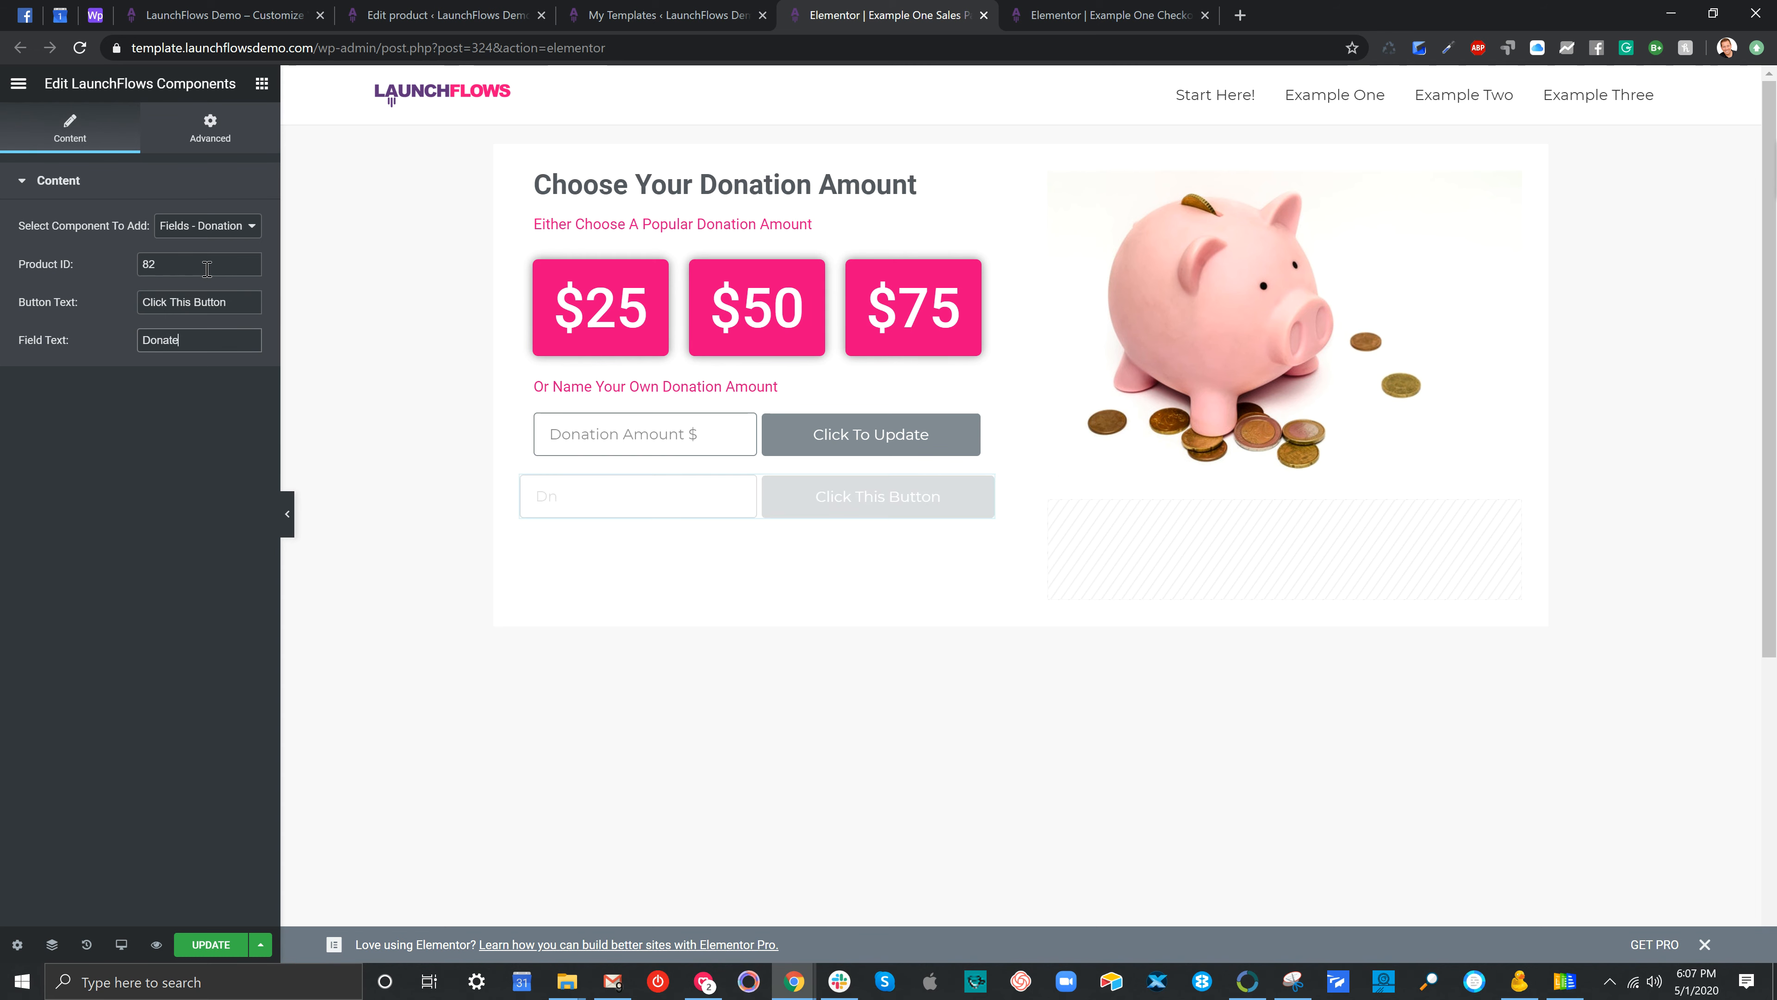
type(" This Amount!!")
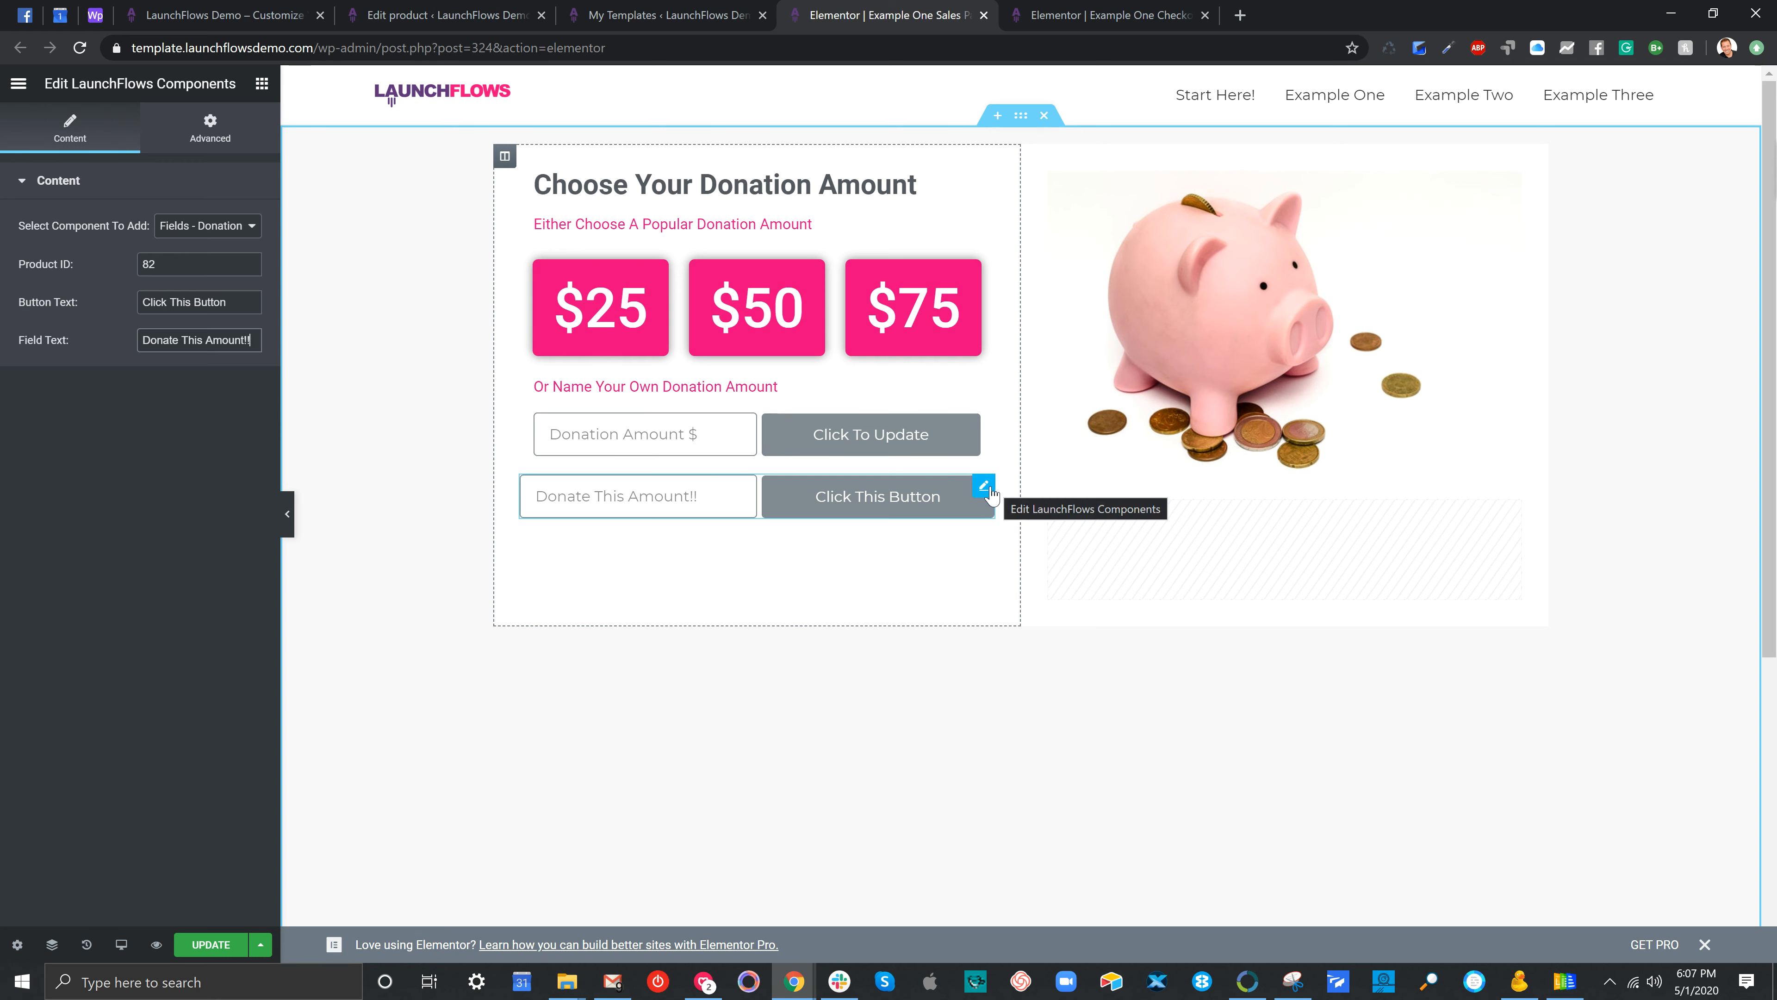
right_click(981, 488)
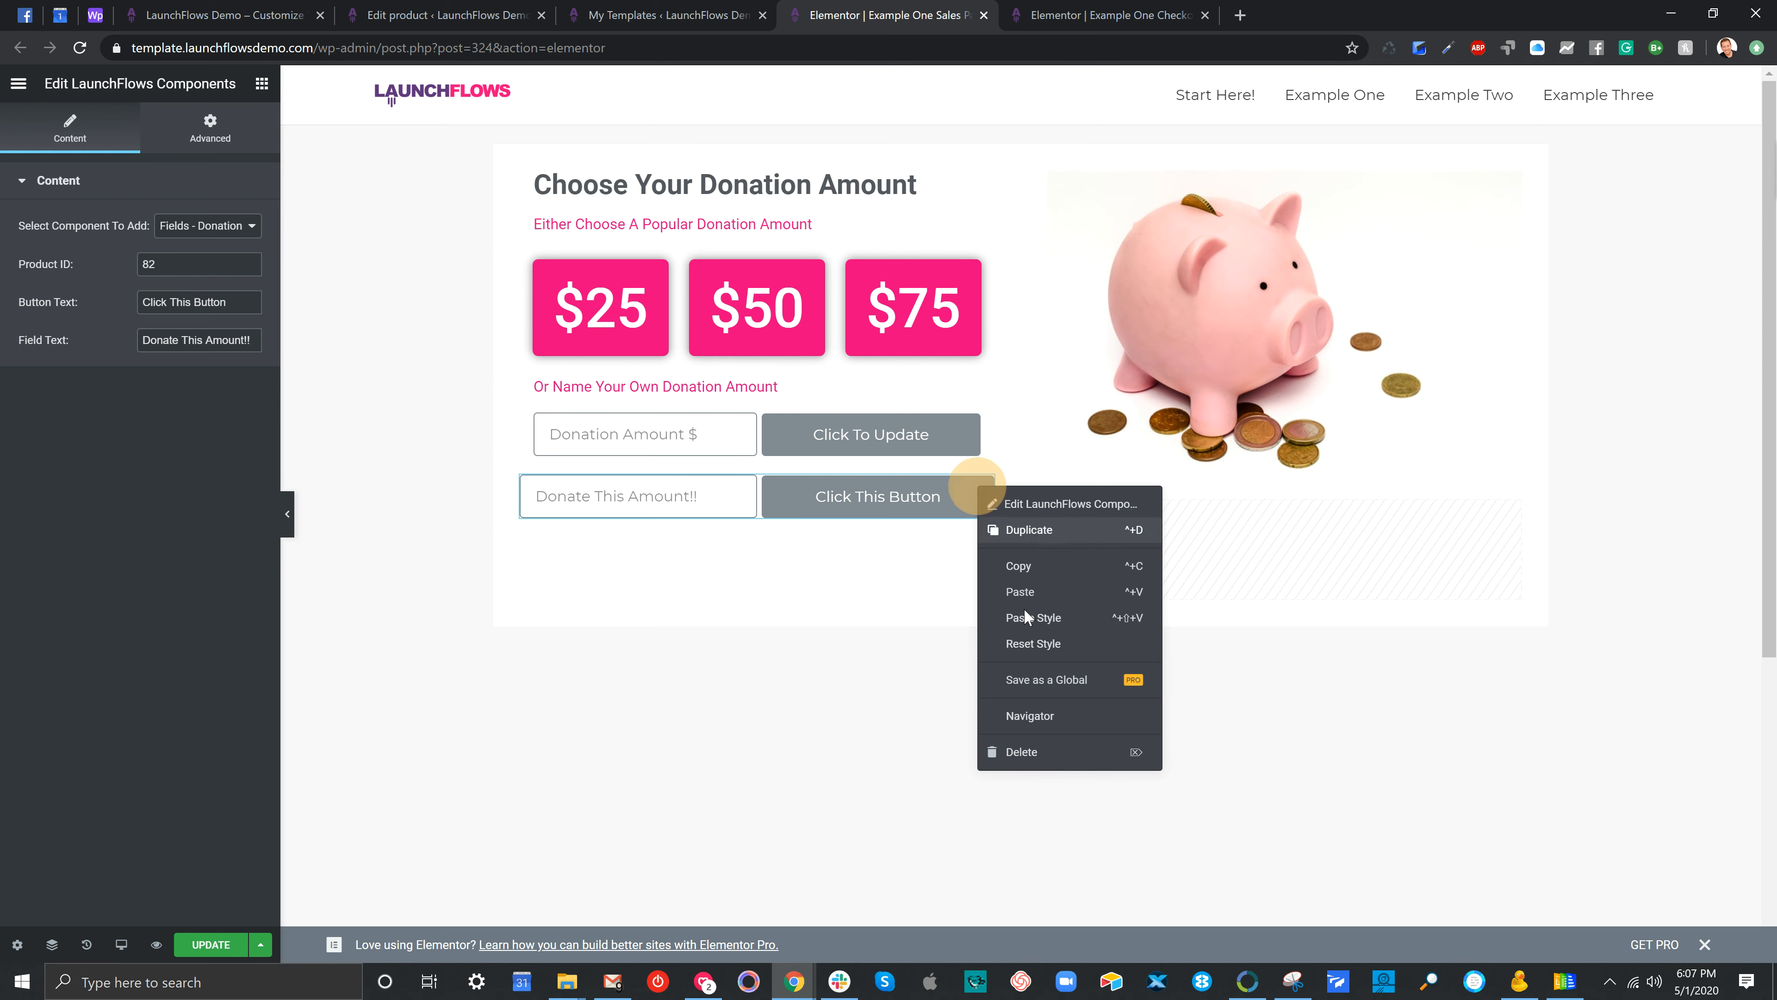
left_click(1038, 754)
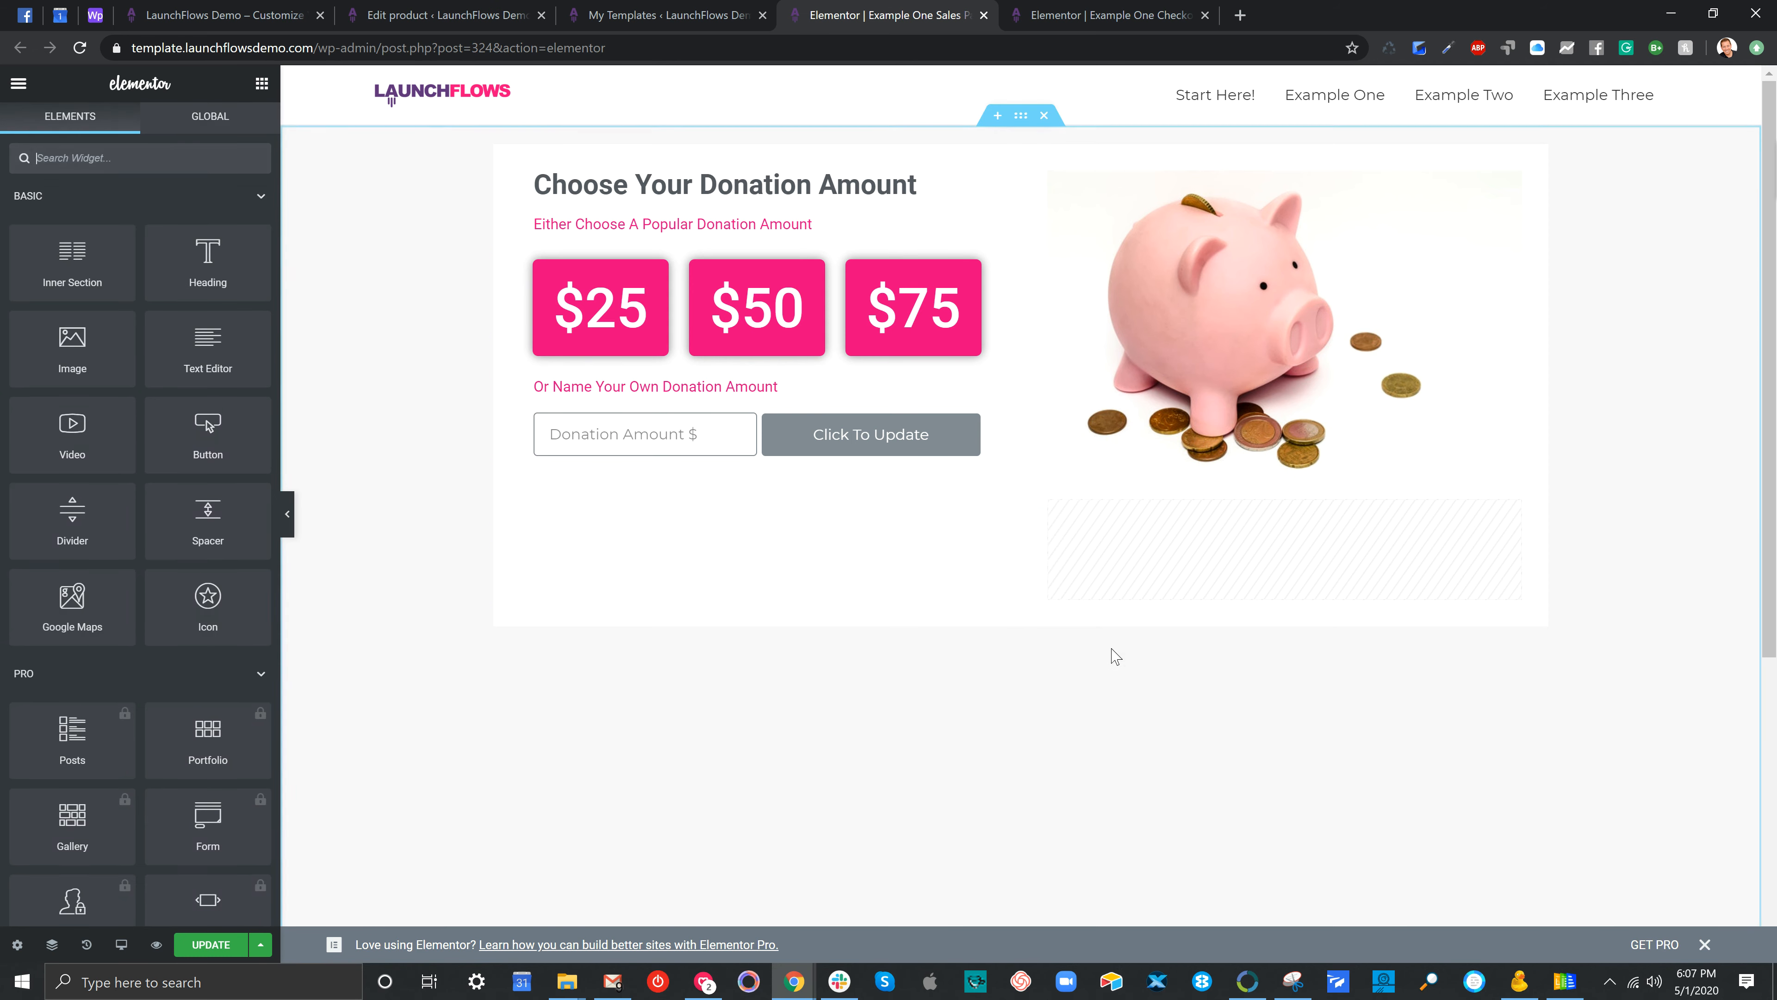
Select the piggy-bank image, then return to the Example One Checkout editor
left_click(1203, 293)
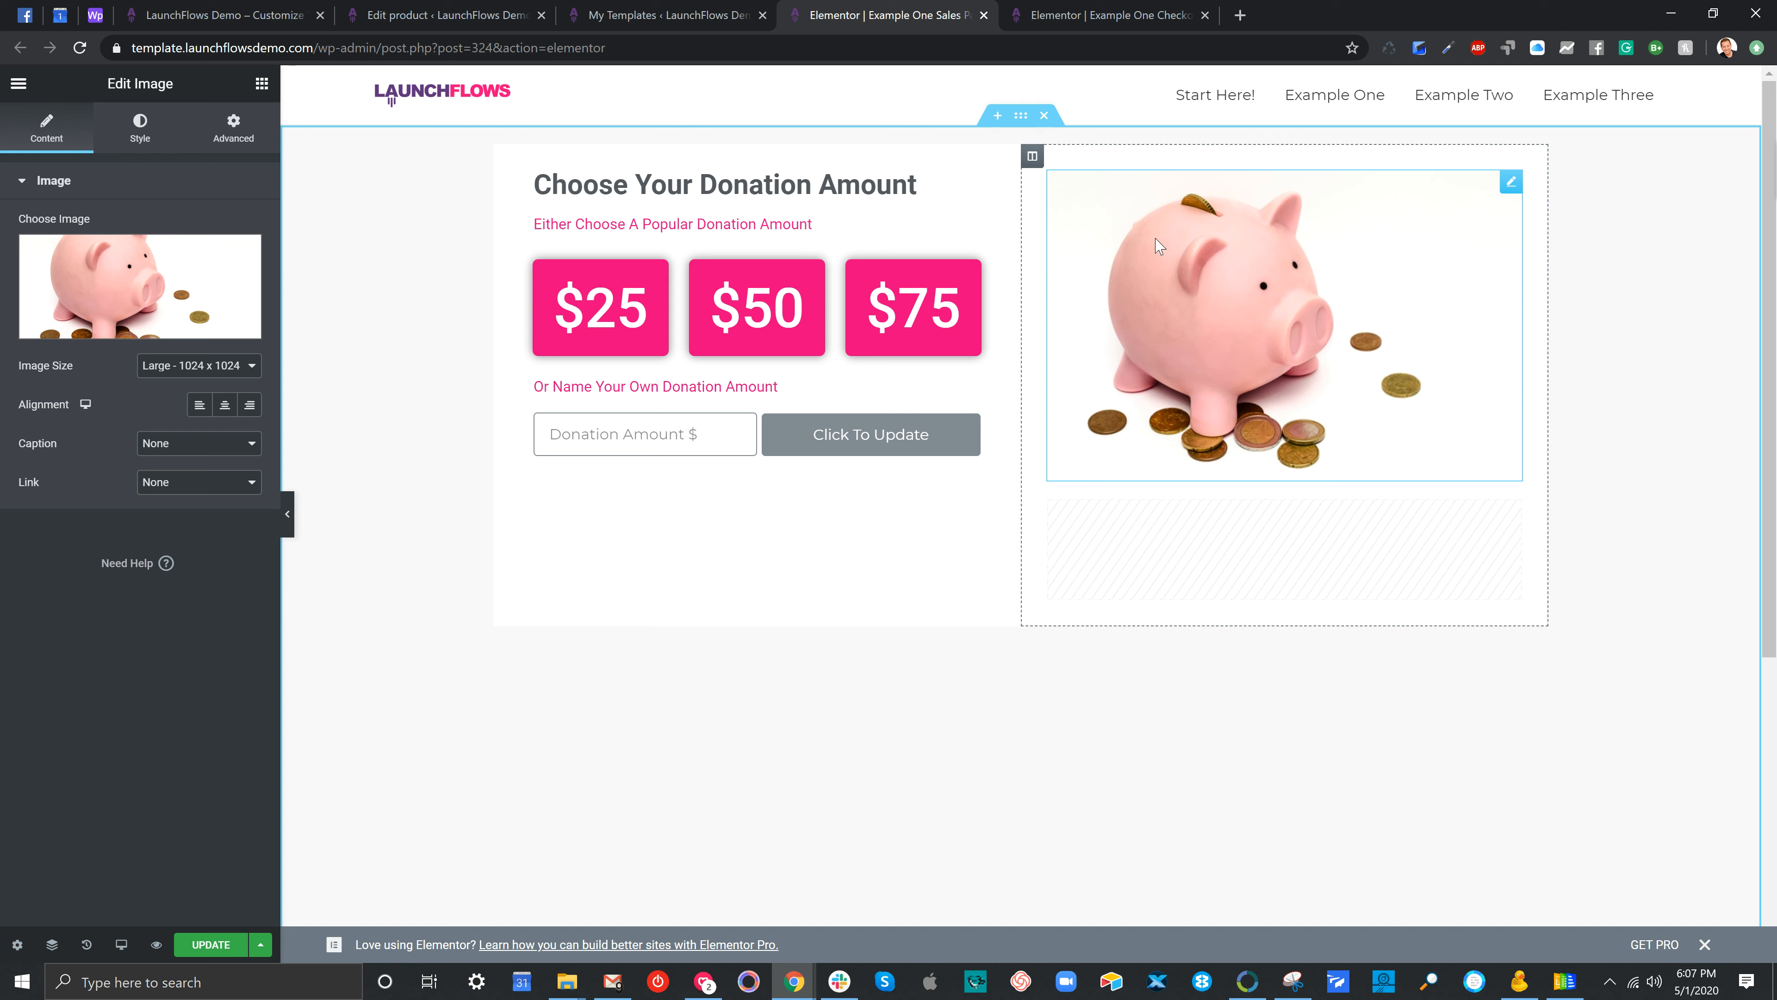
left_click(1088, 16)
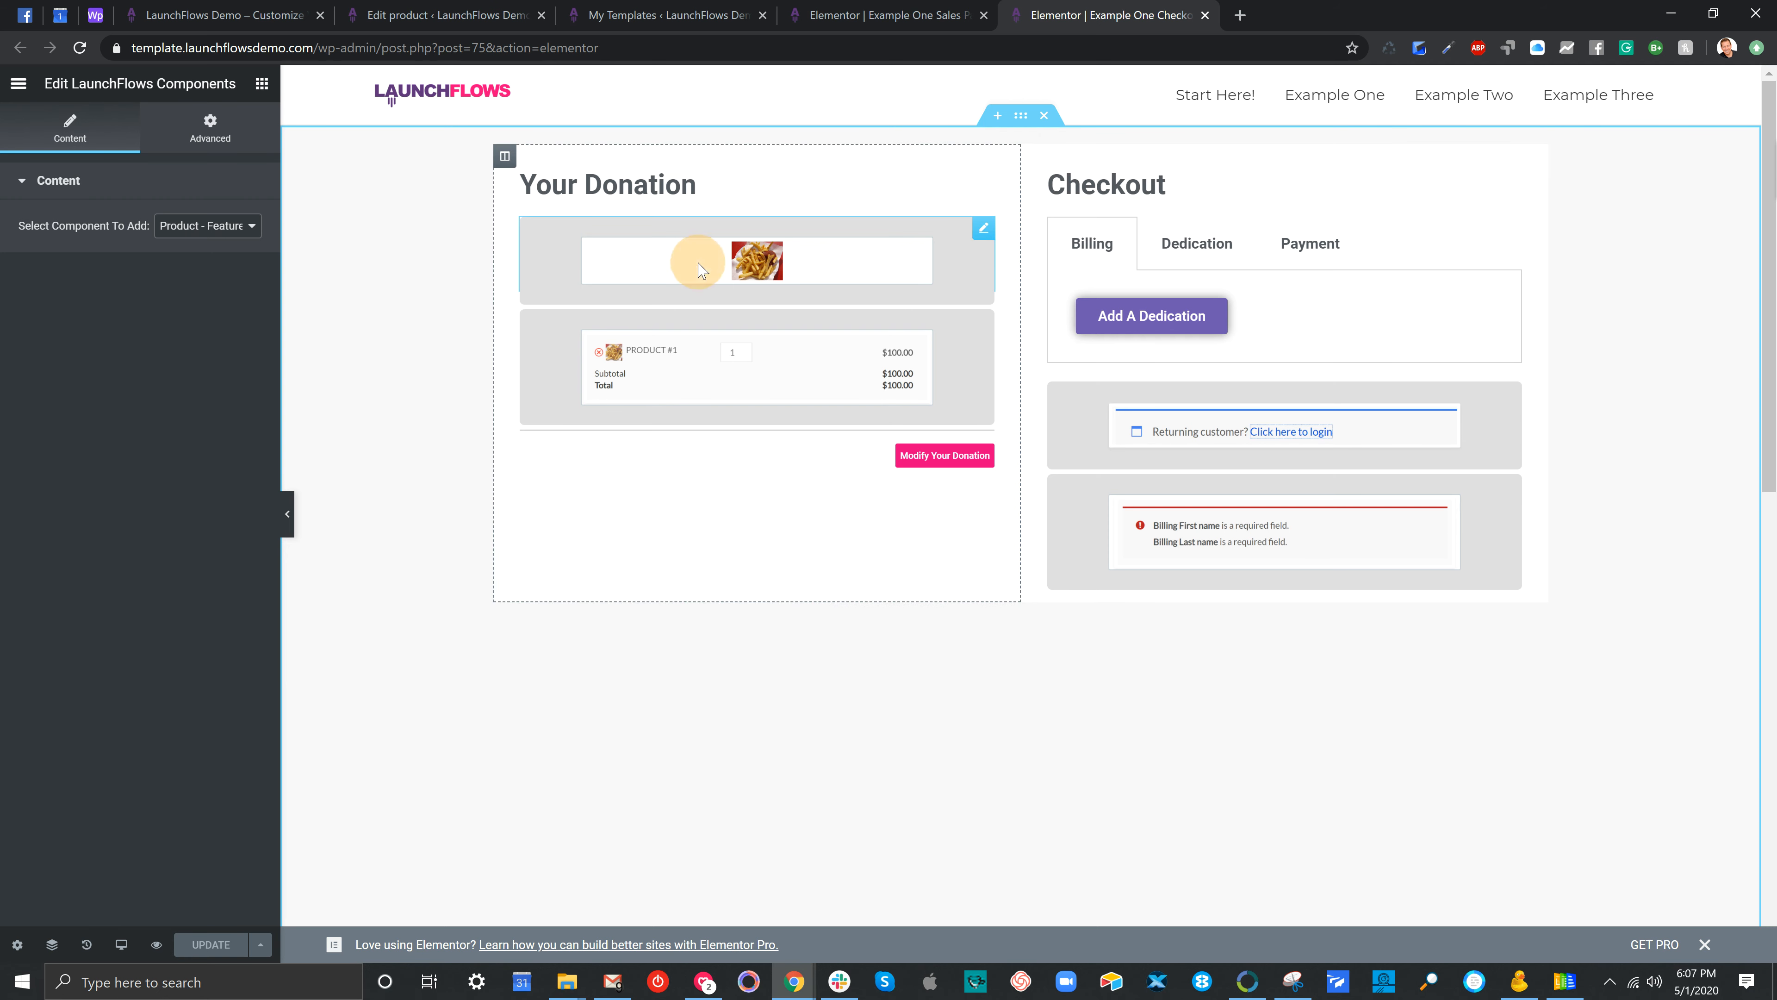
left_click(207, 231)
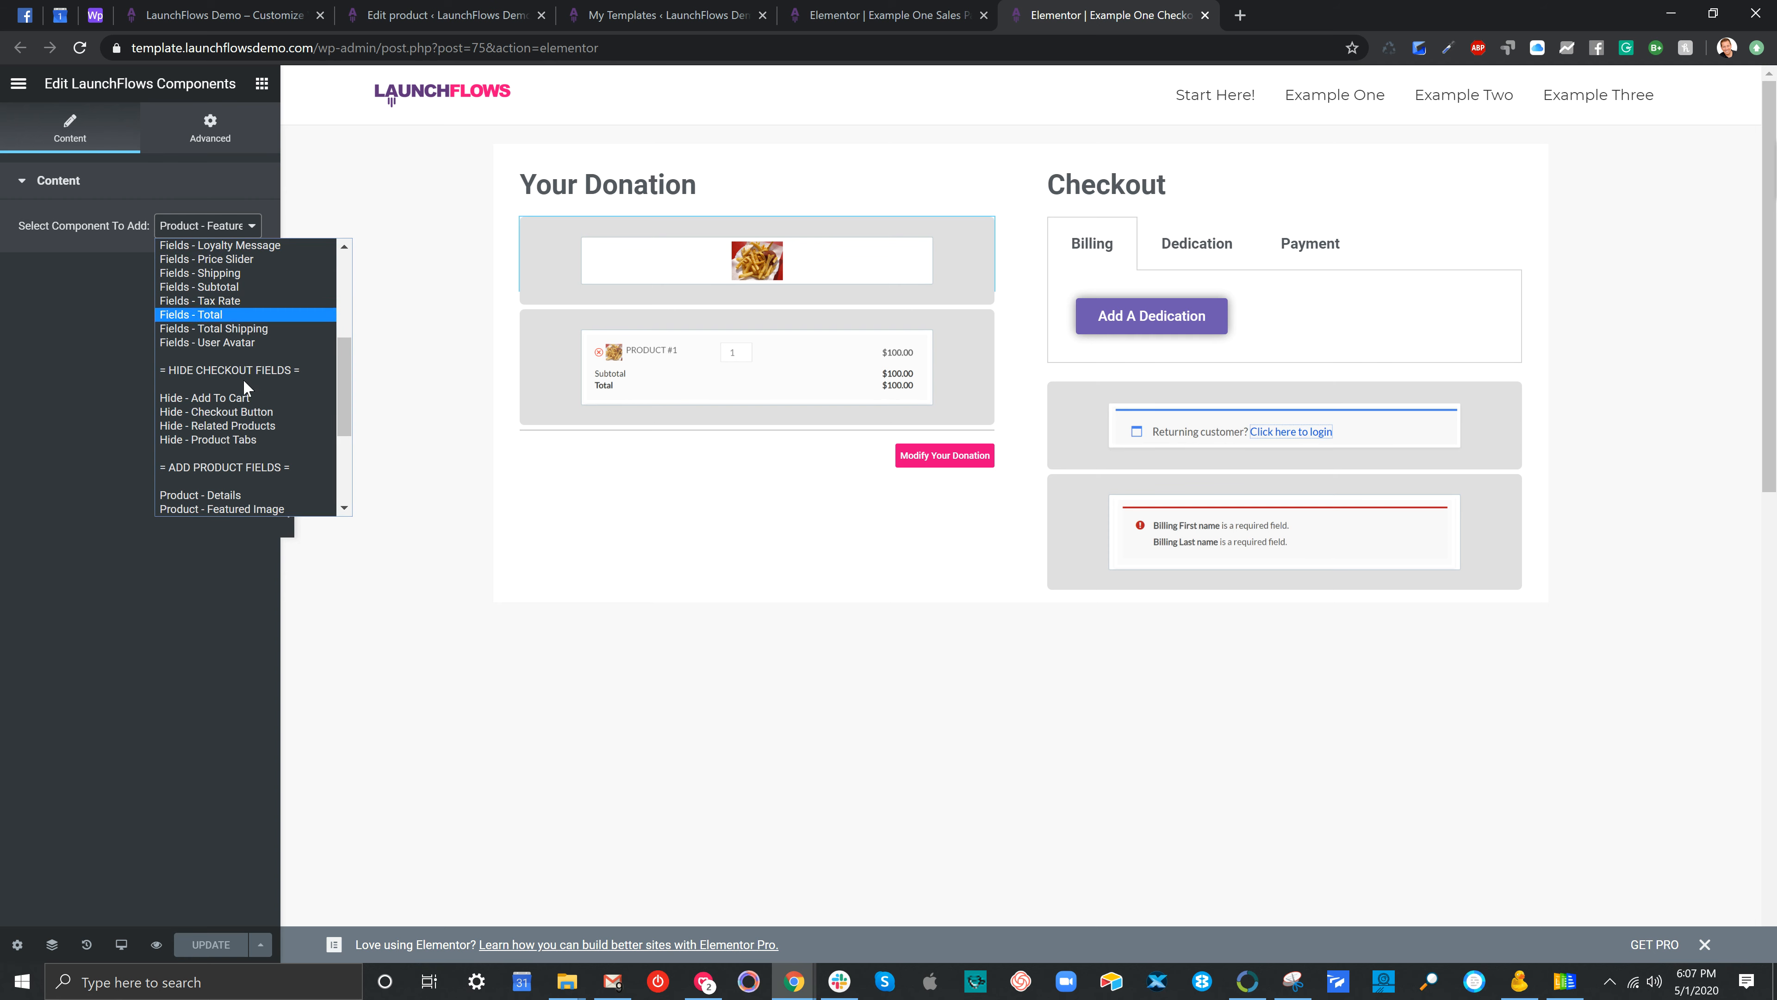
scroll(248, 398, "down", 3)
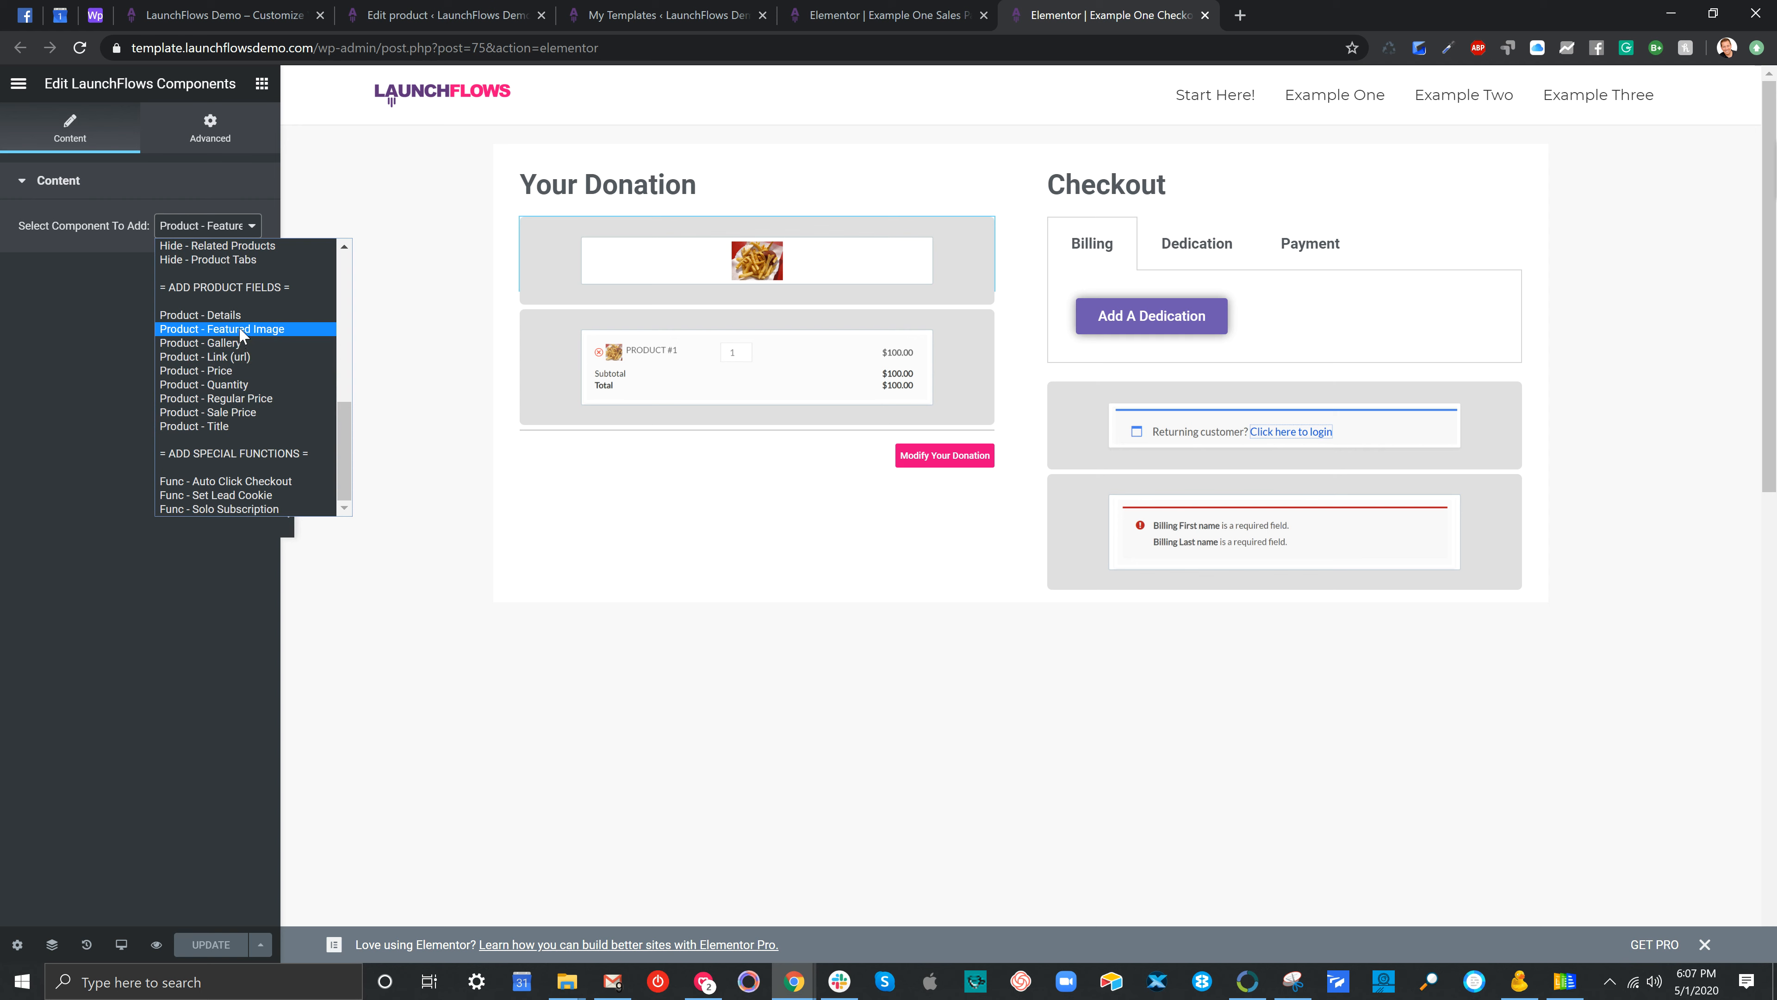
left_click(448, 303)
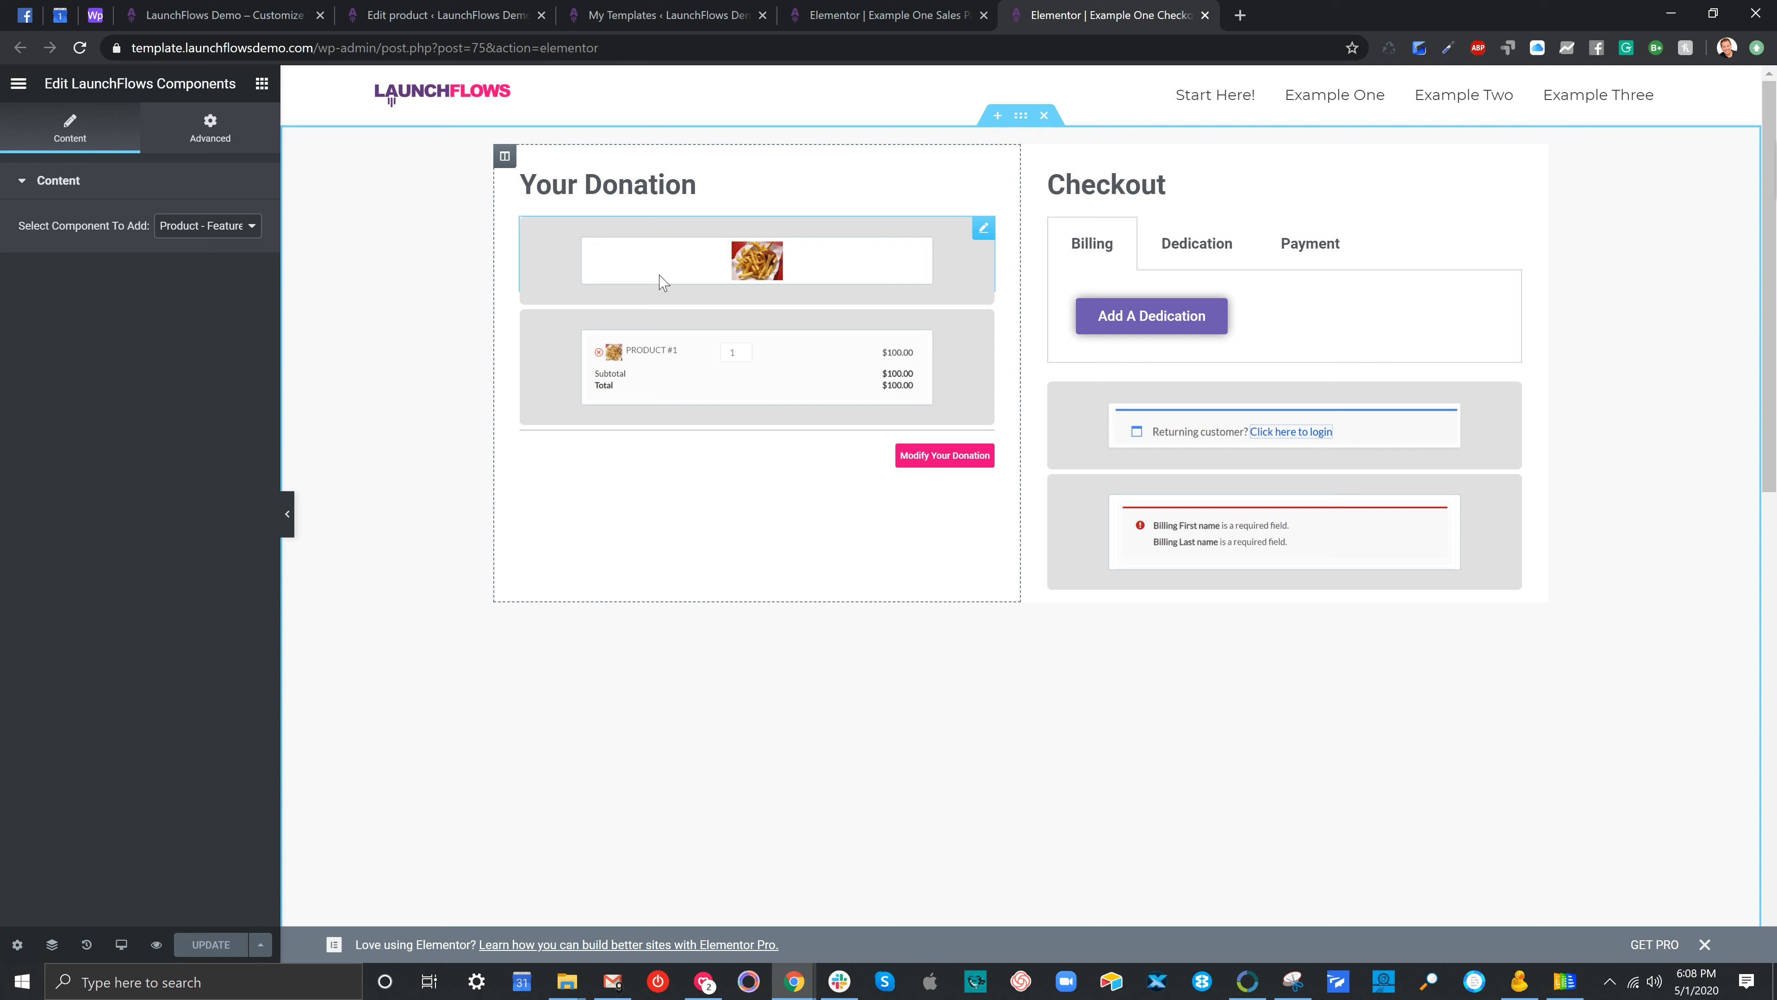
left_click(705, 345)
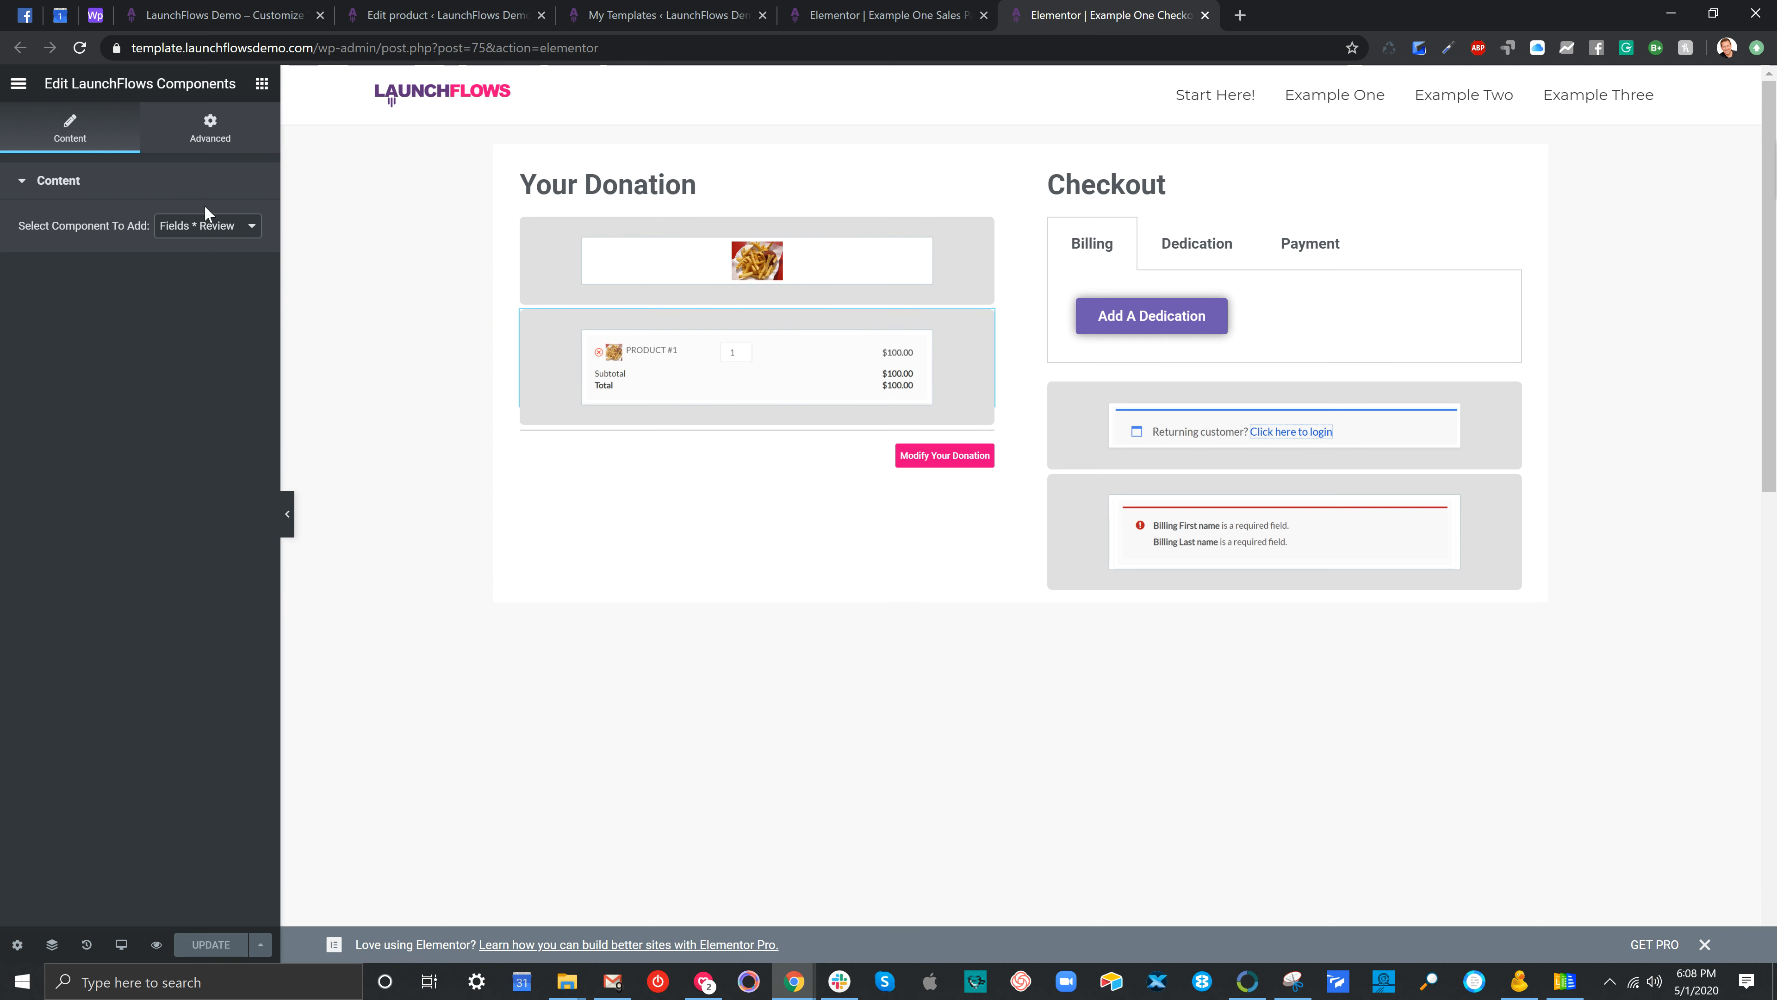
left_click(204, 224)
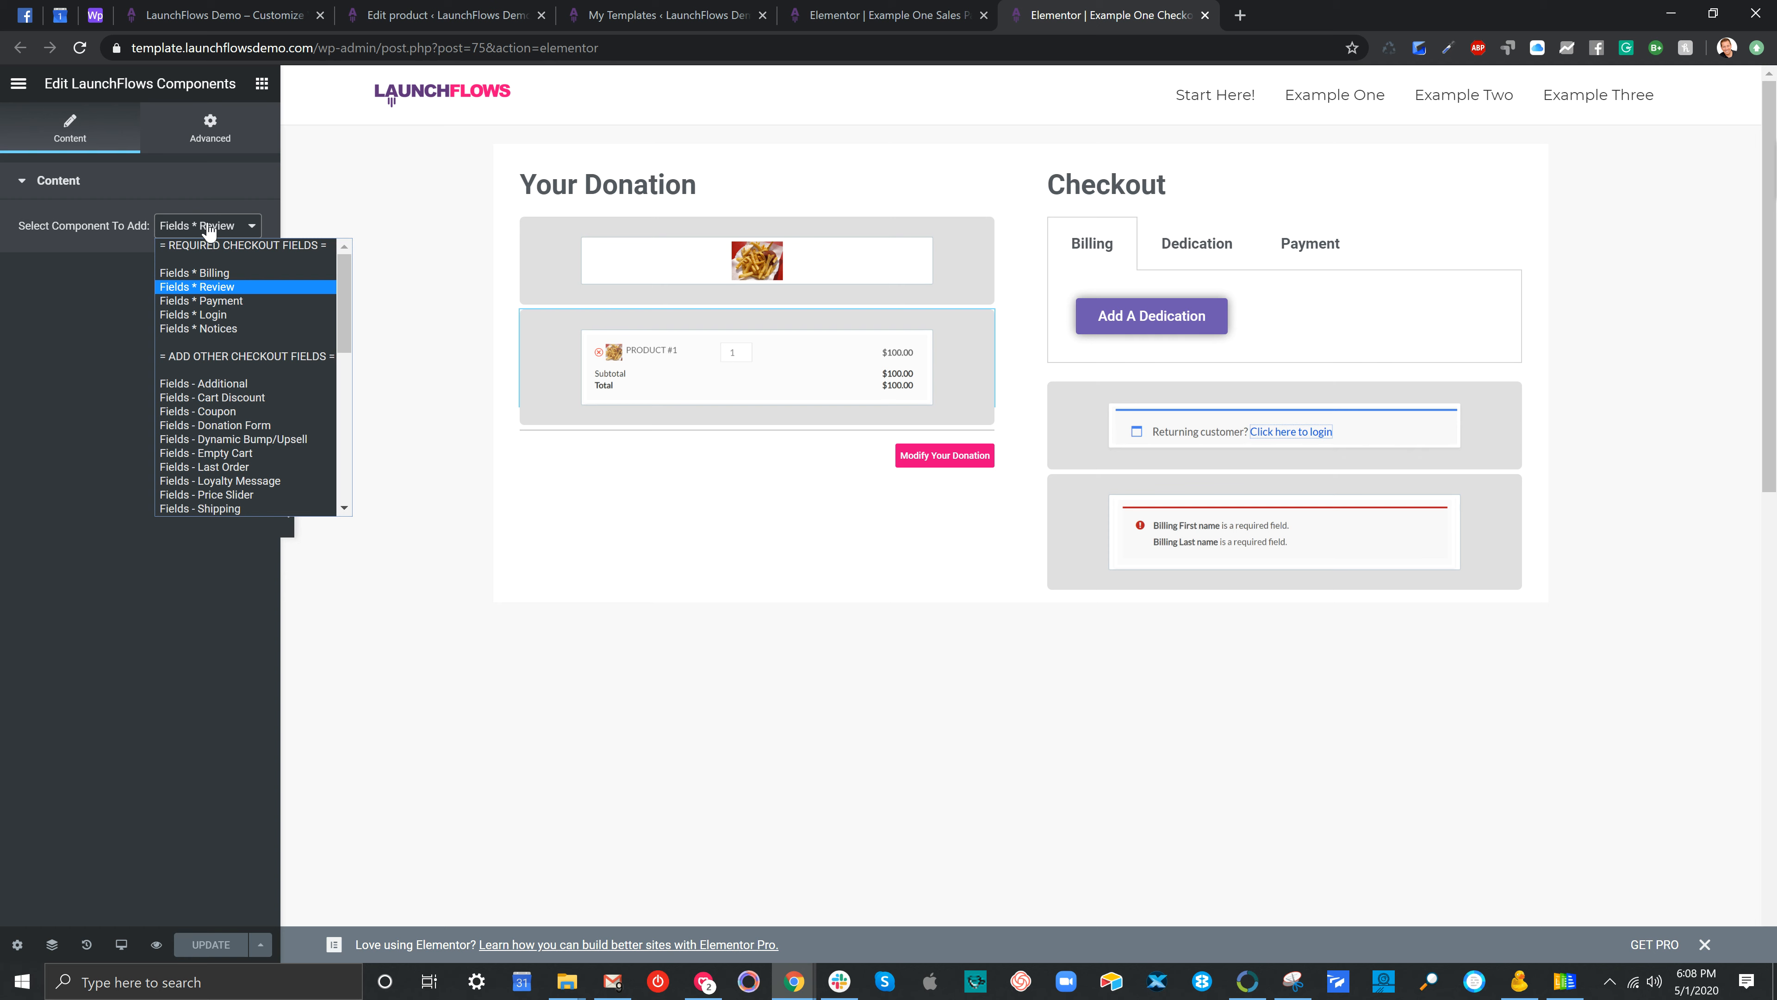
left_click(352, 226)
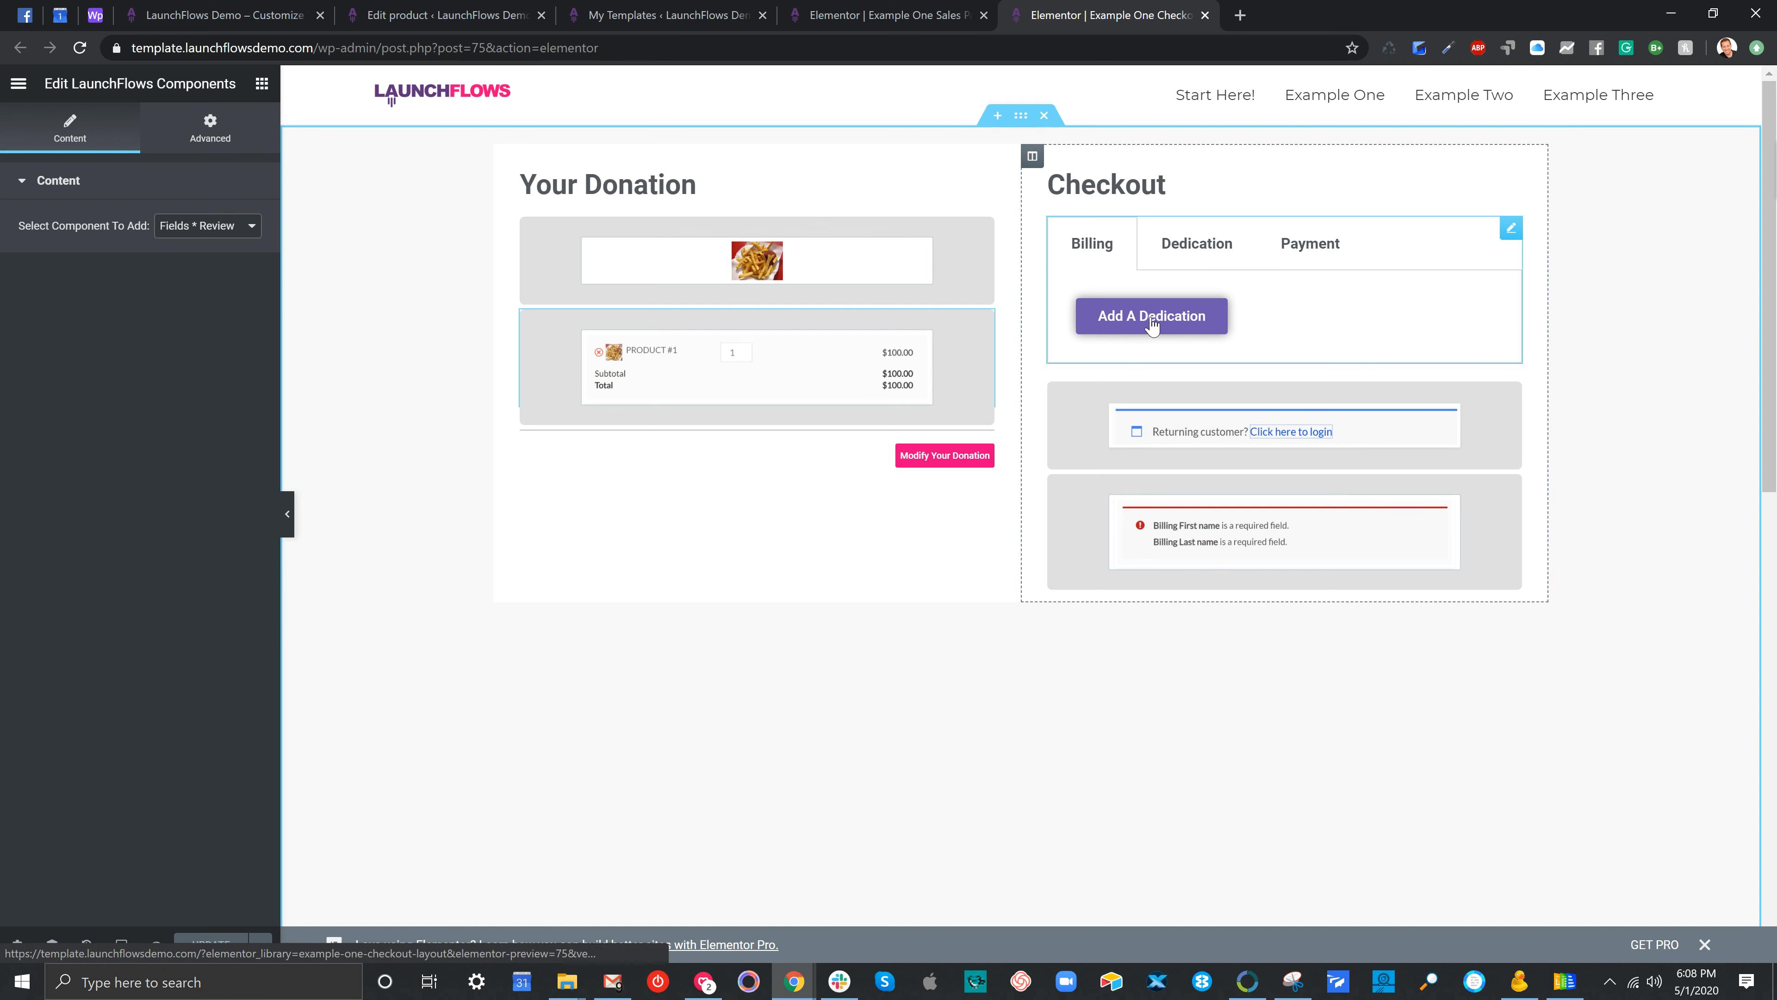
left_click(1240, 287)
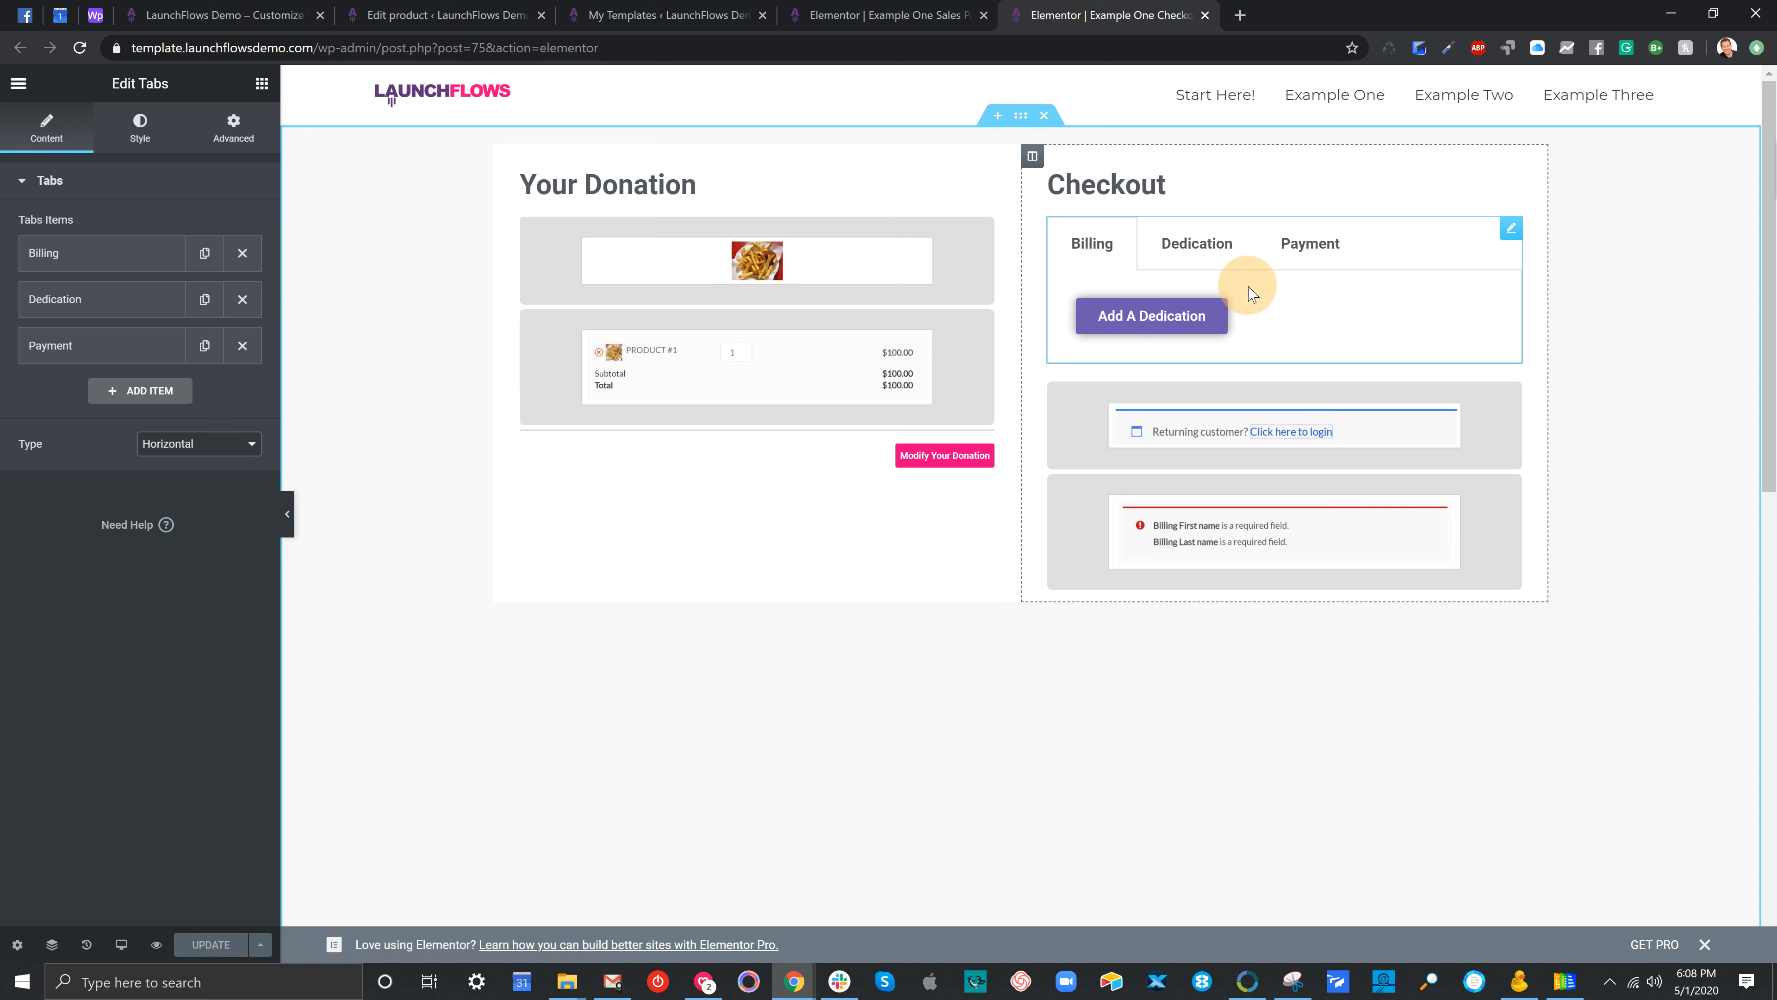
left_click(131, 270)
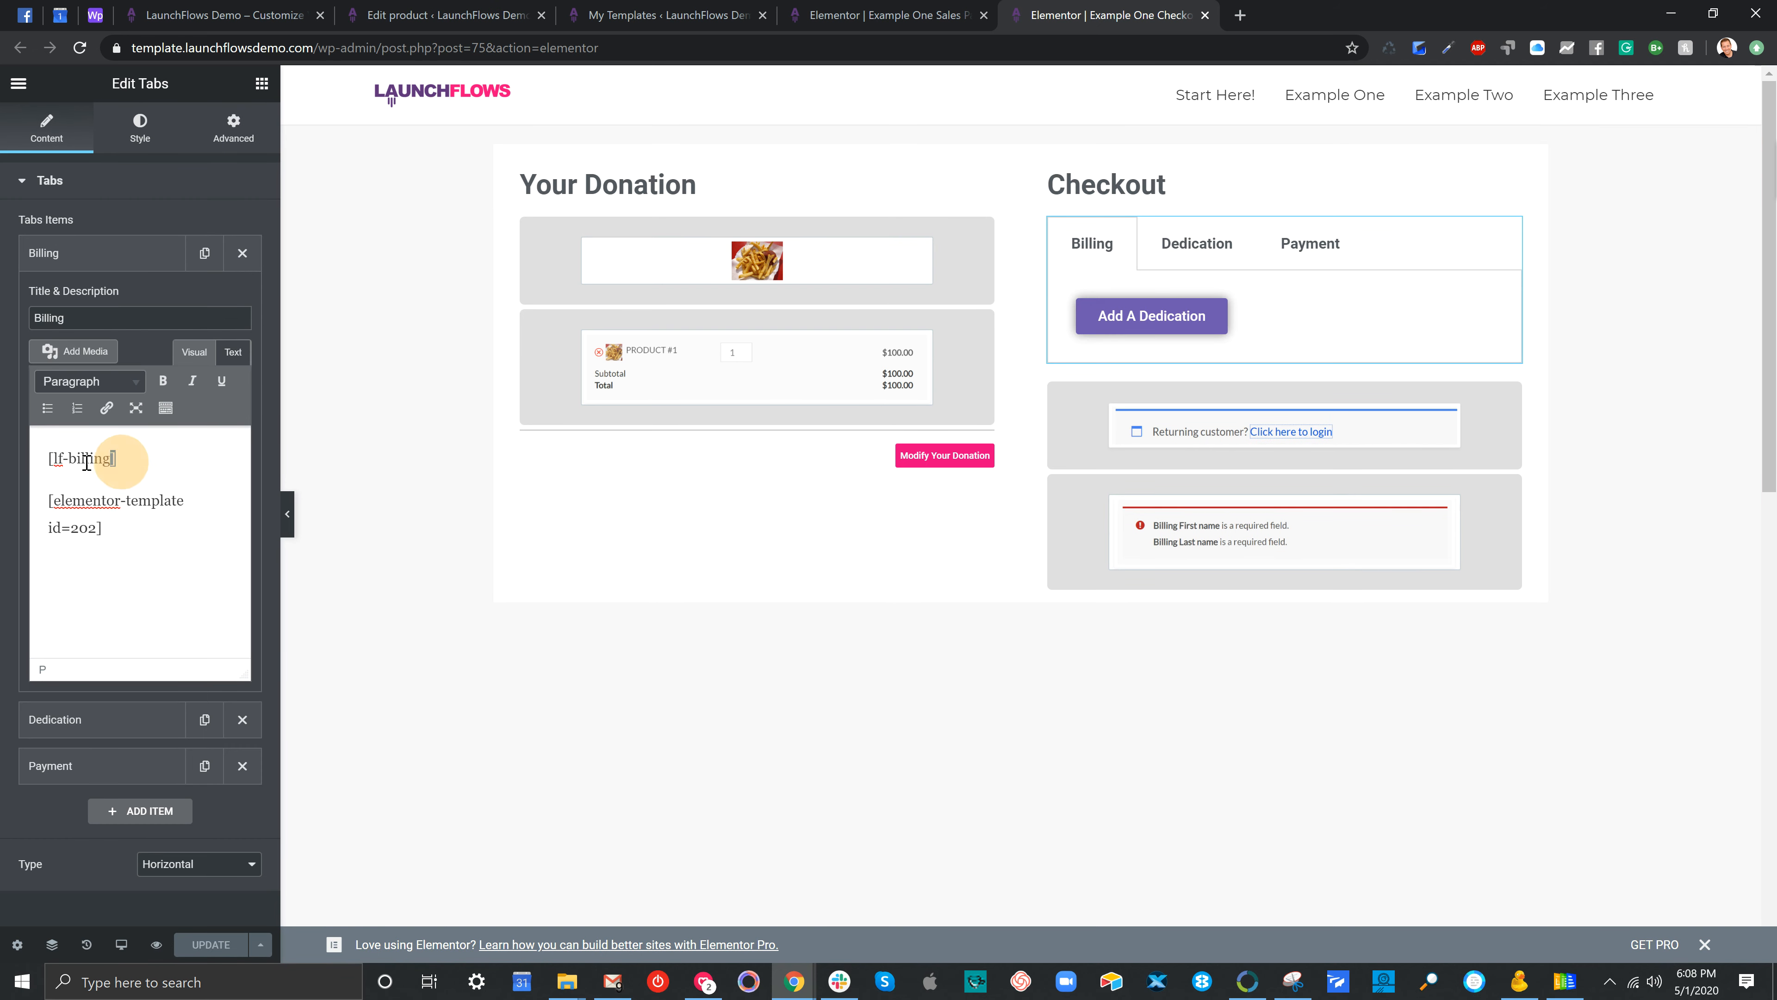
left_click_drag(117, 458, 47, 459)
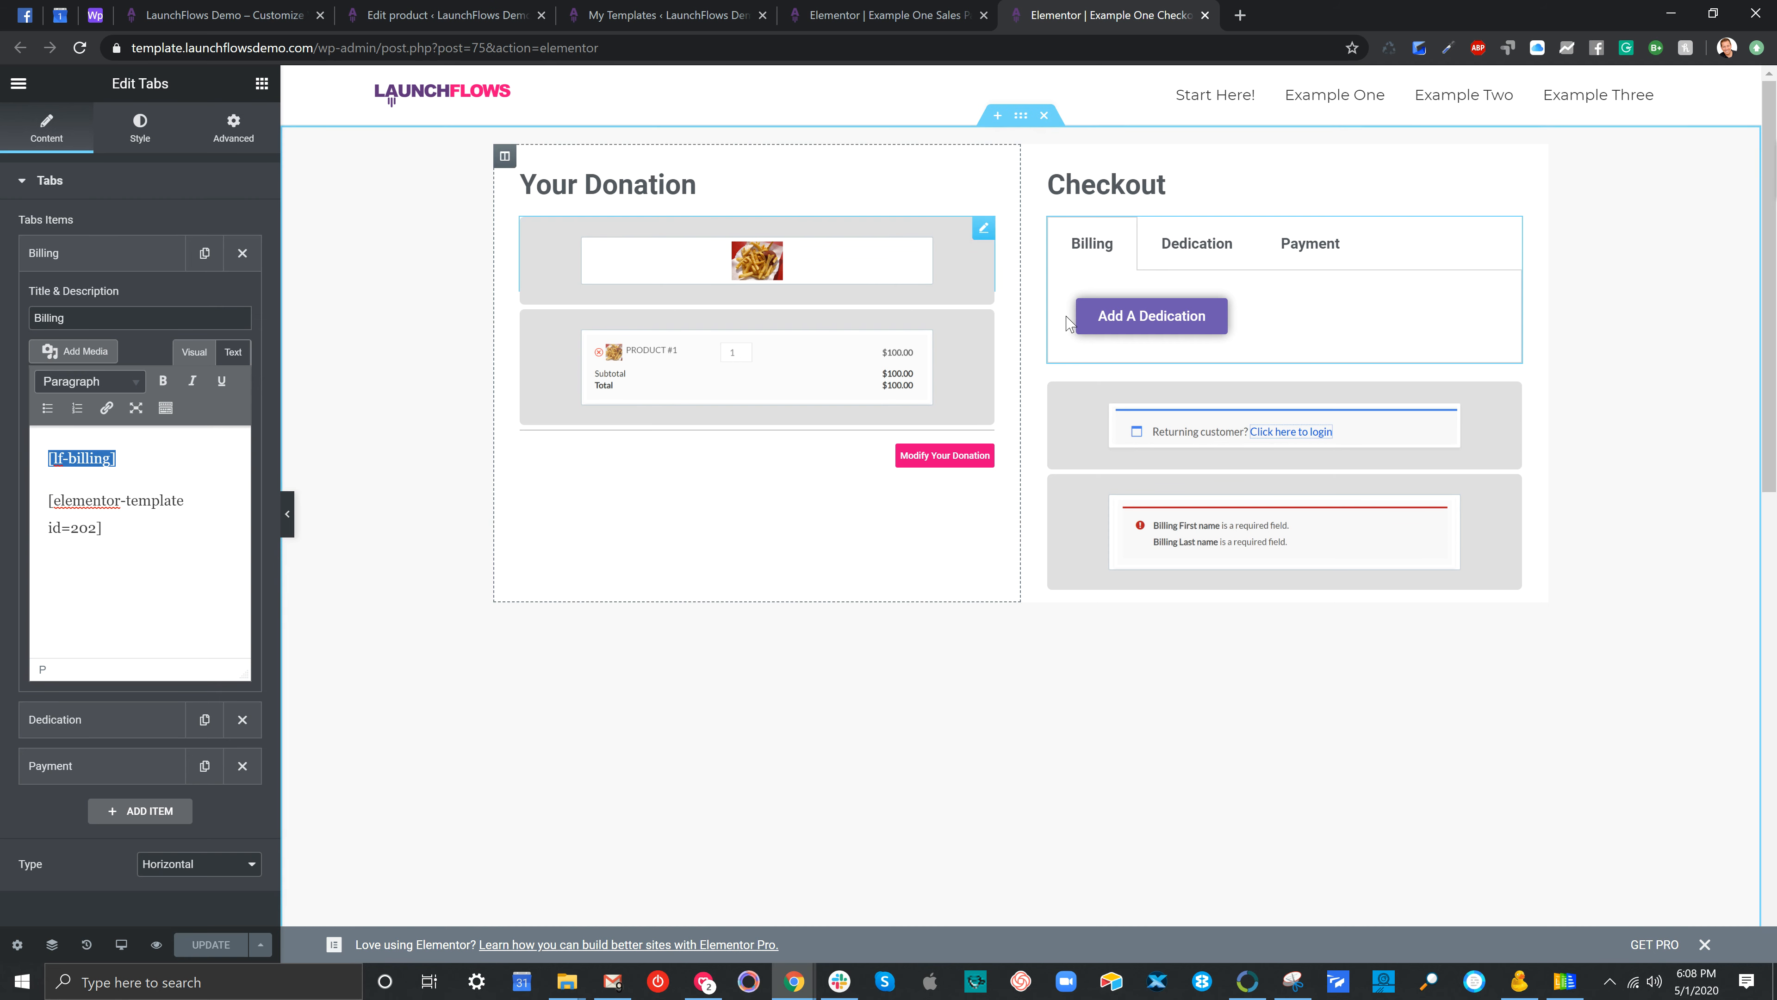
left_click_drag(174, 532, 48, 499)
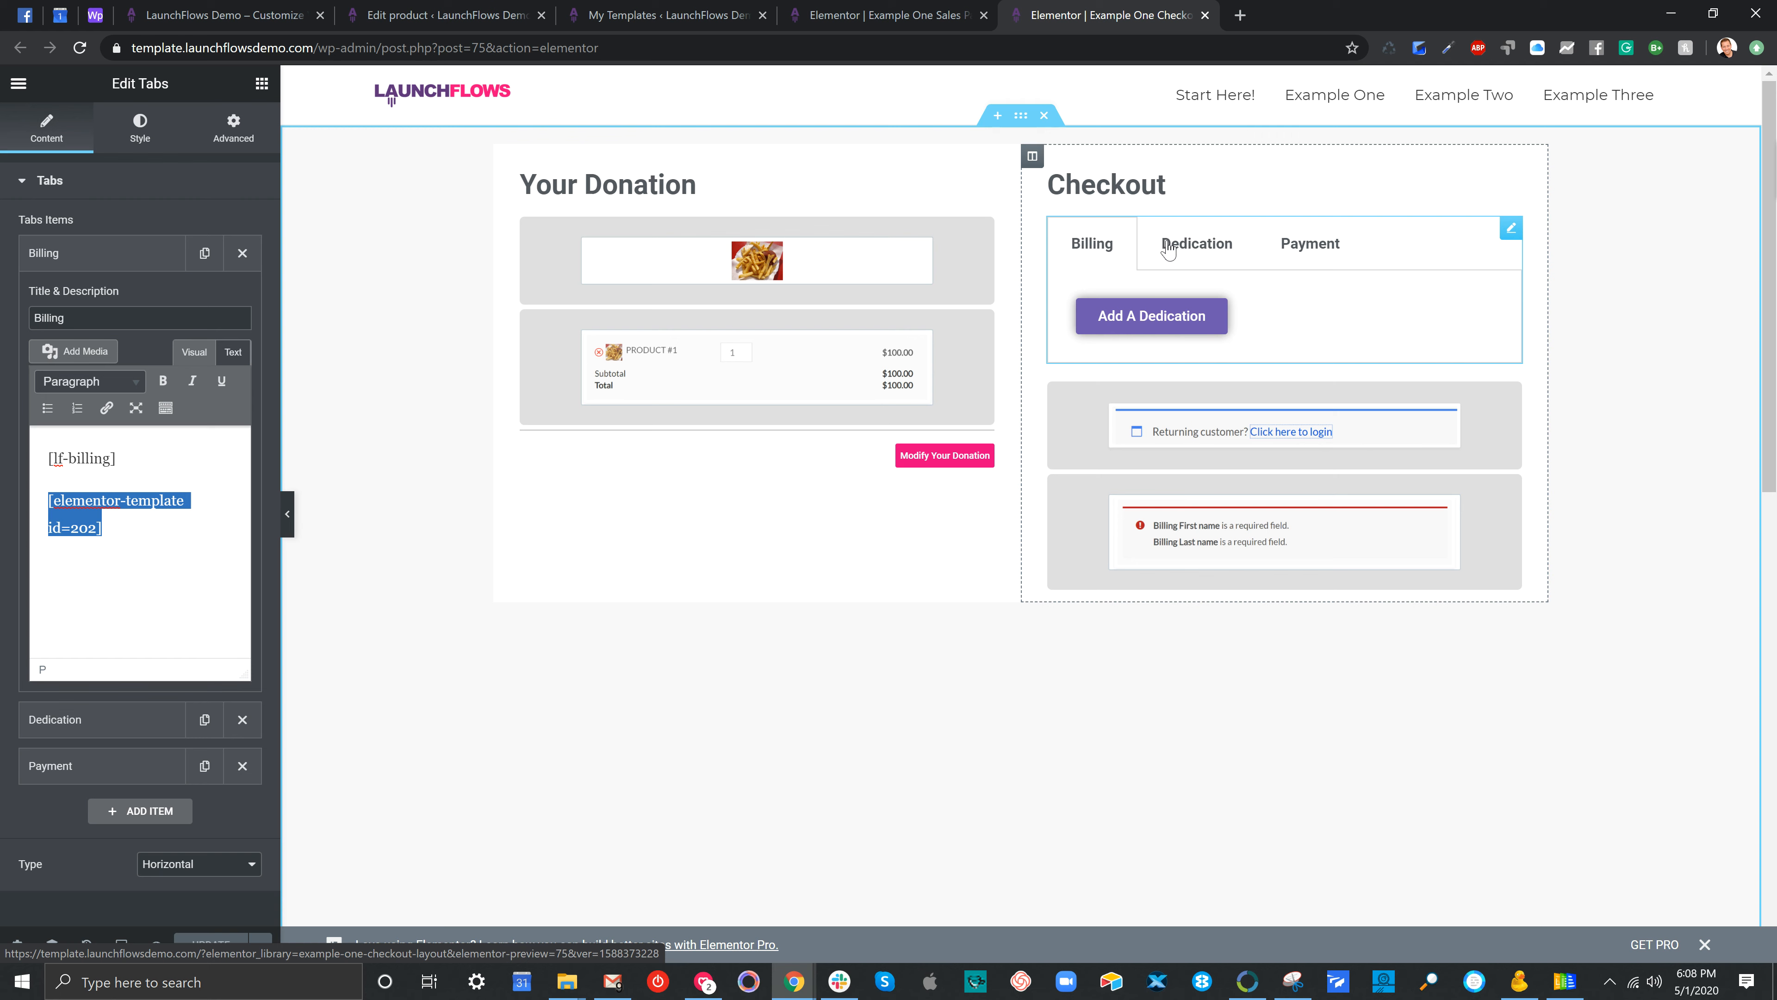
left_click(1334, 395)
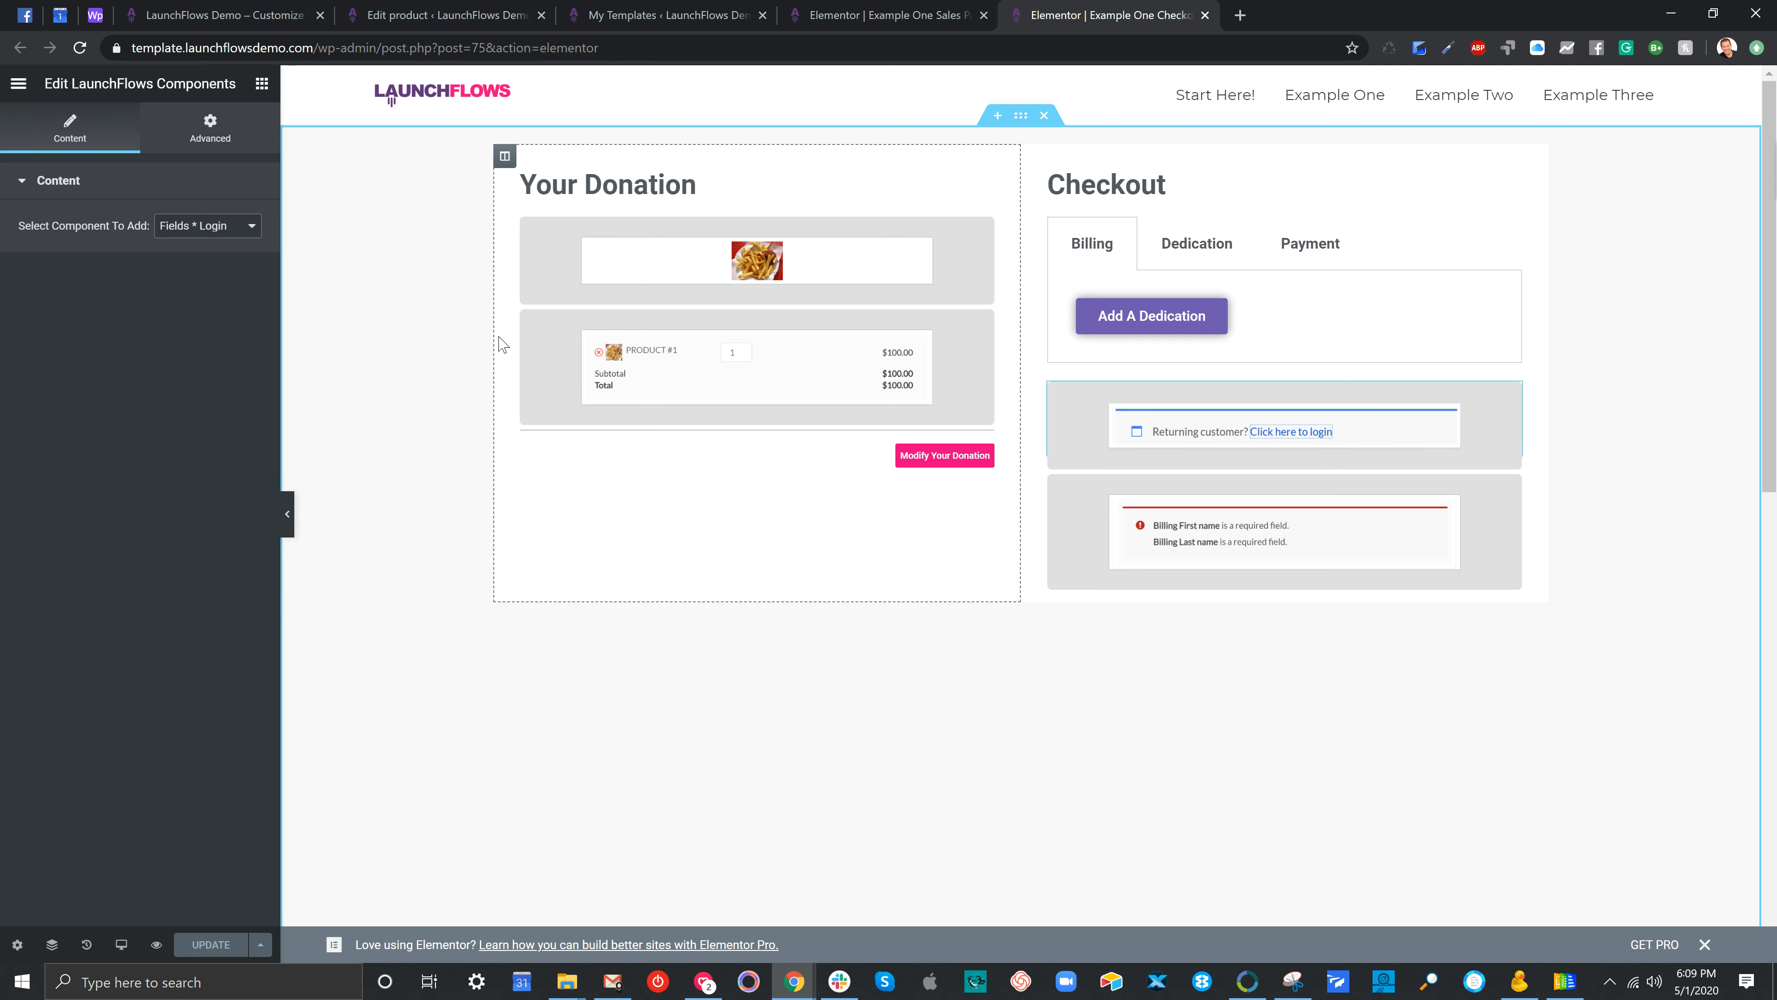
left_click(183, 225)
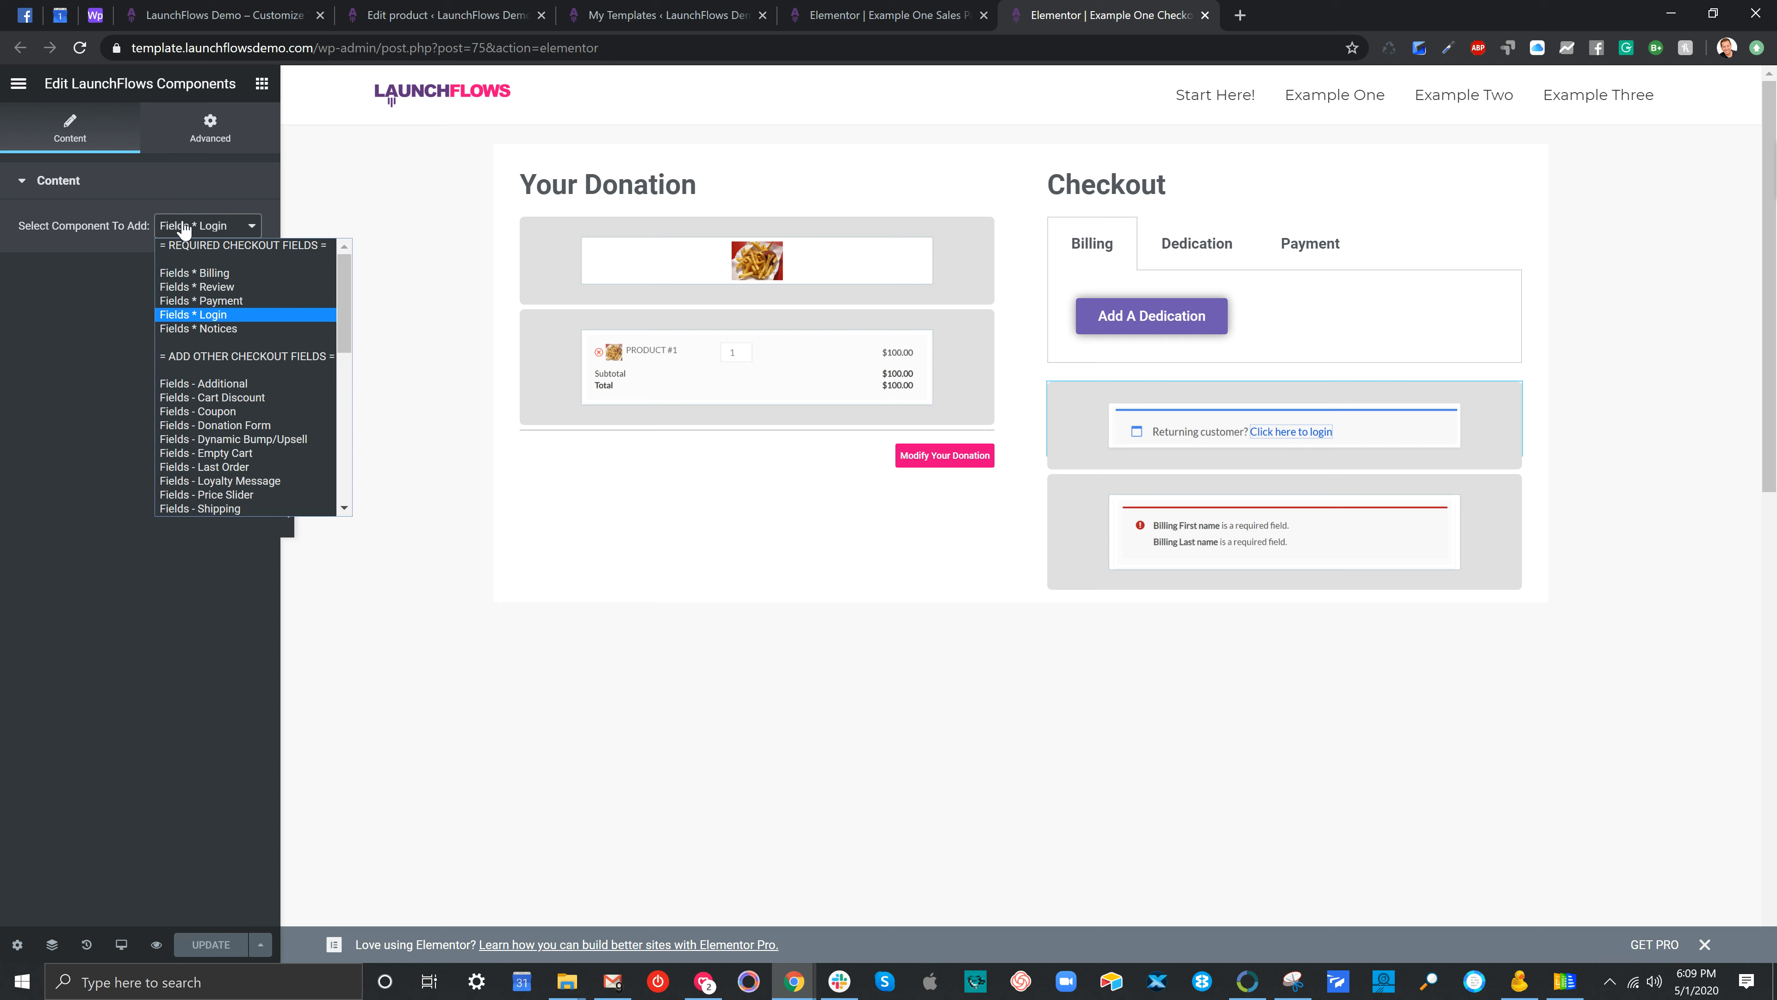
left_click(1257, 537)
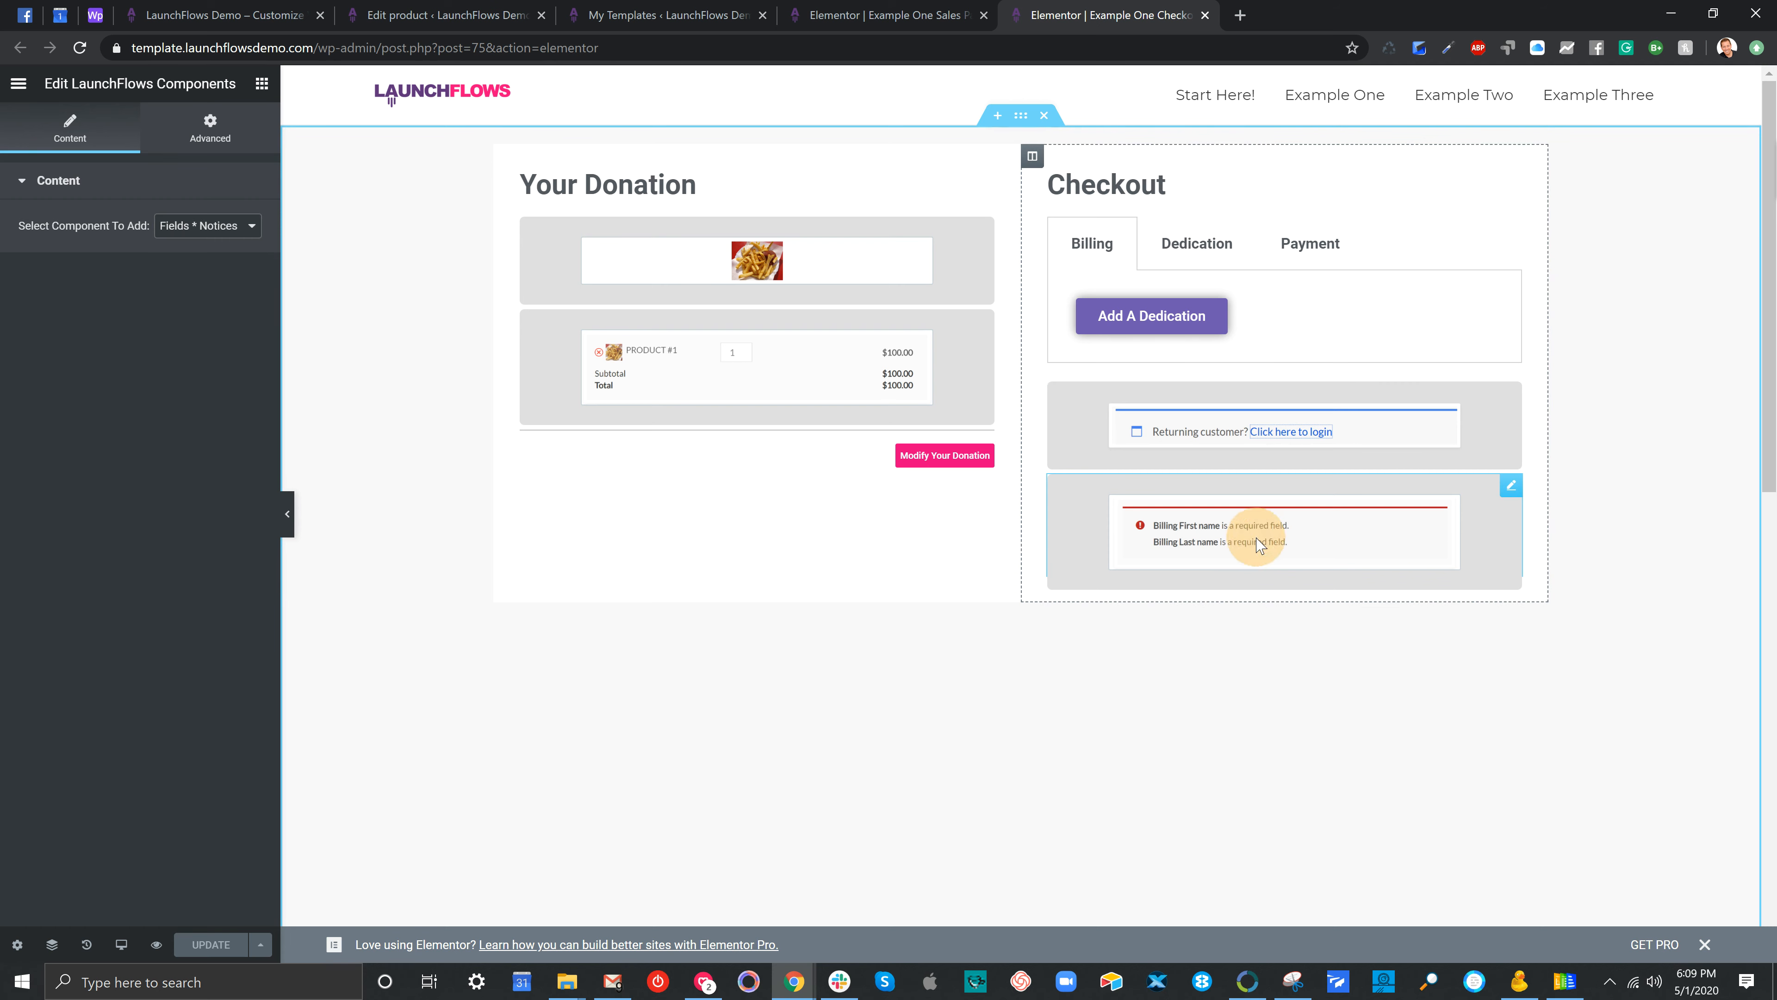
left_click(181, 226)
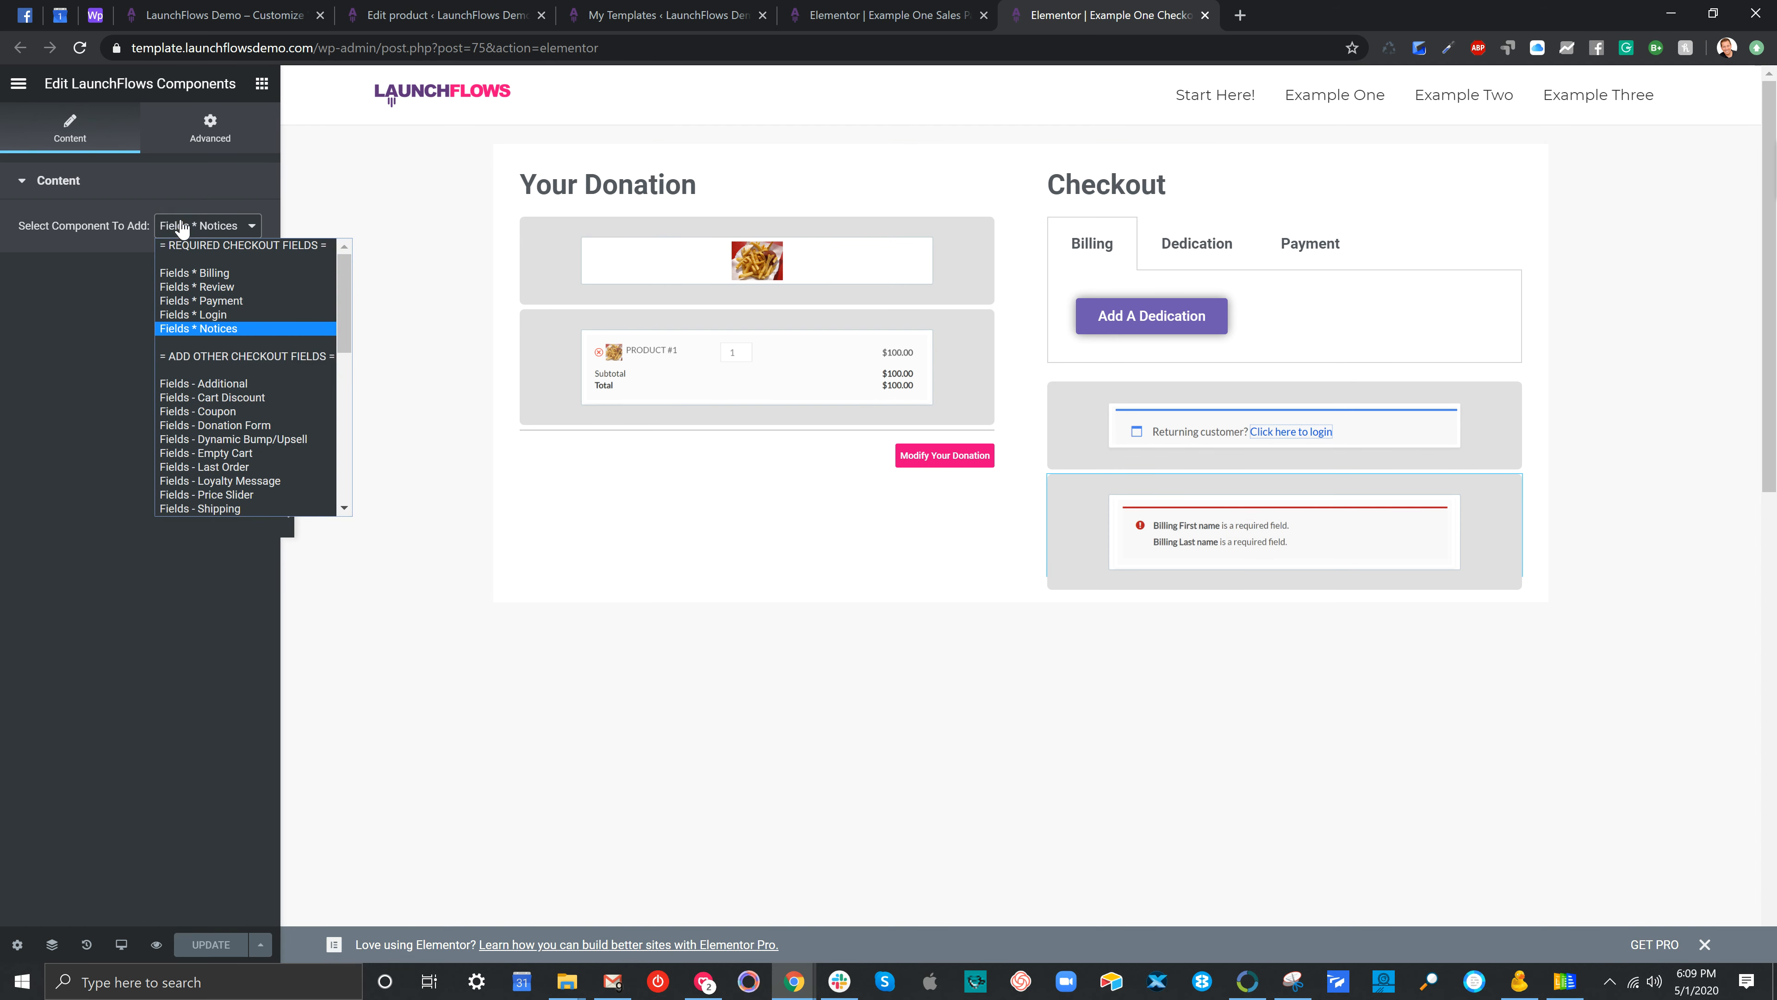
left_click(969, 675)
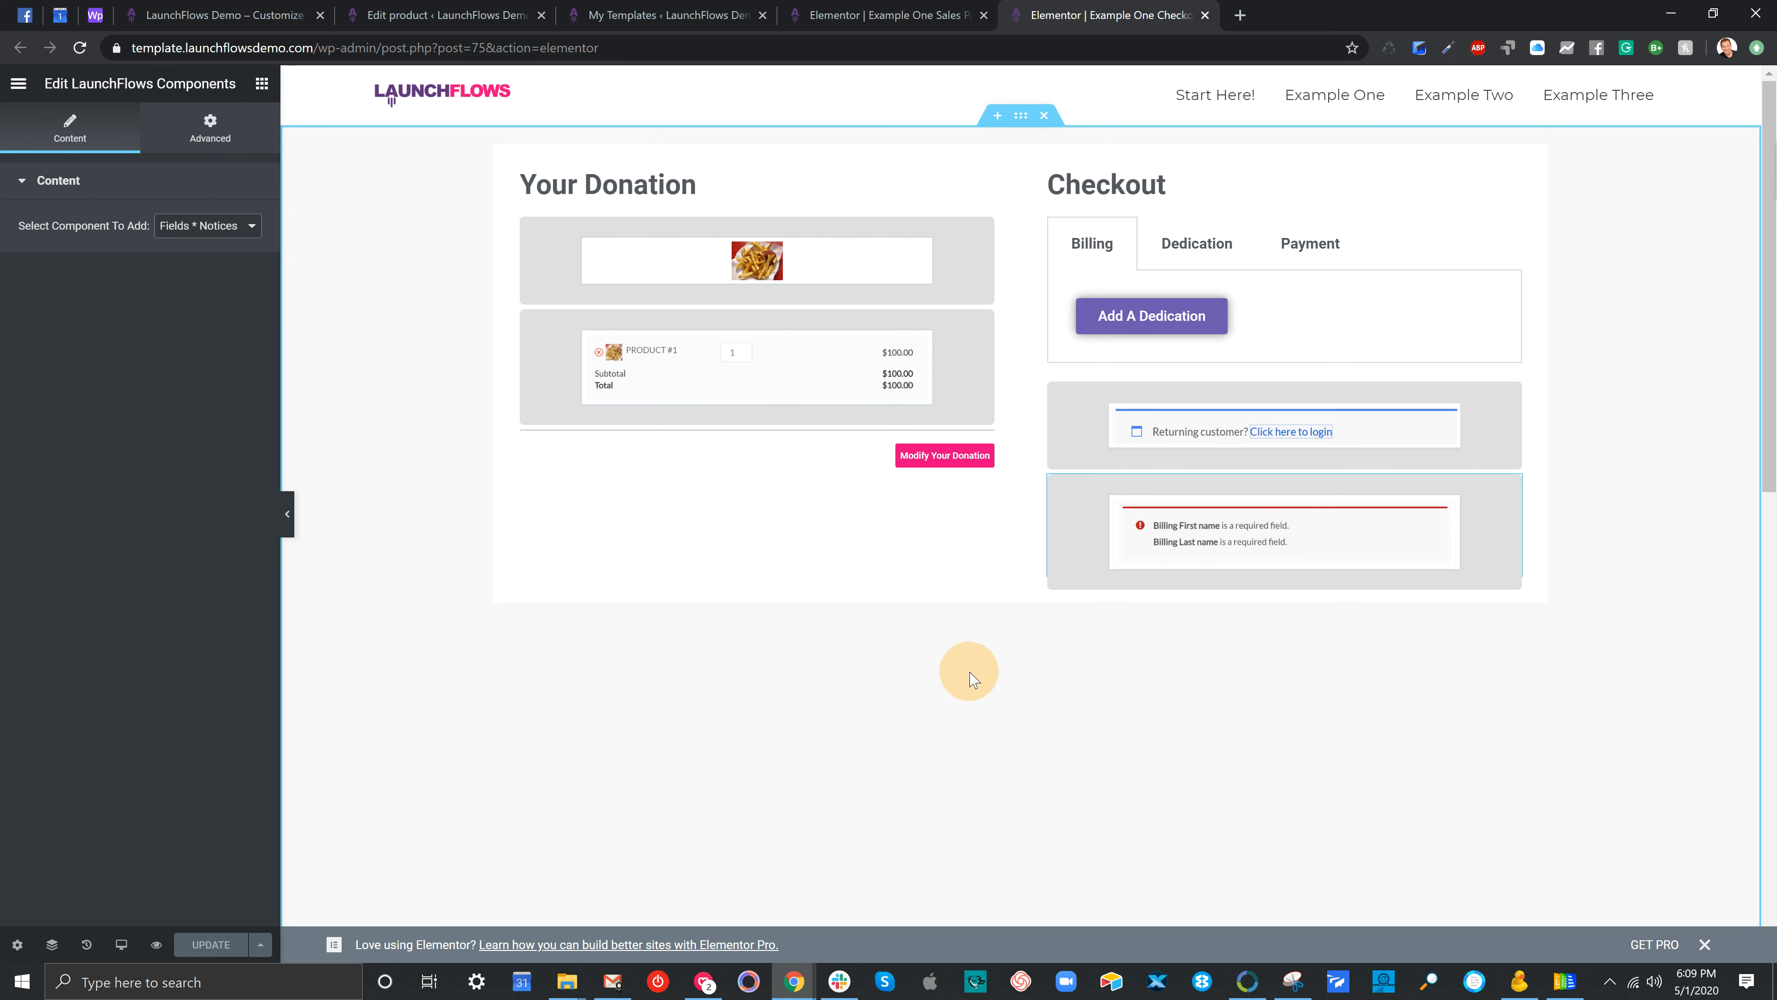